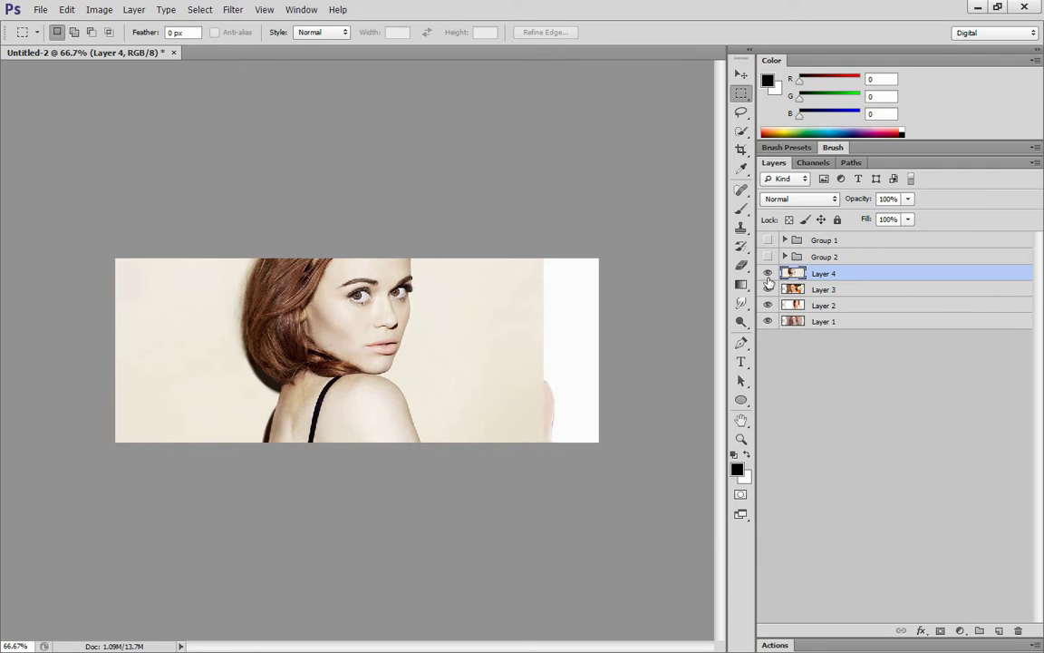
Inspect the photos on the four image layers by hiding and showing the upper layers
click(768, 273)
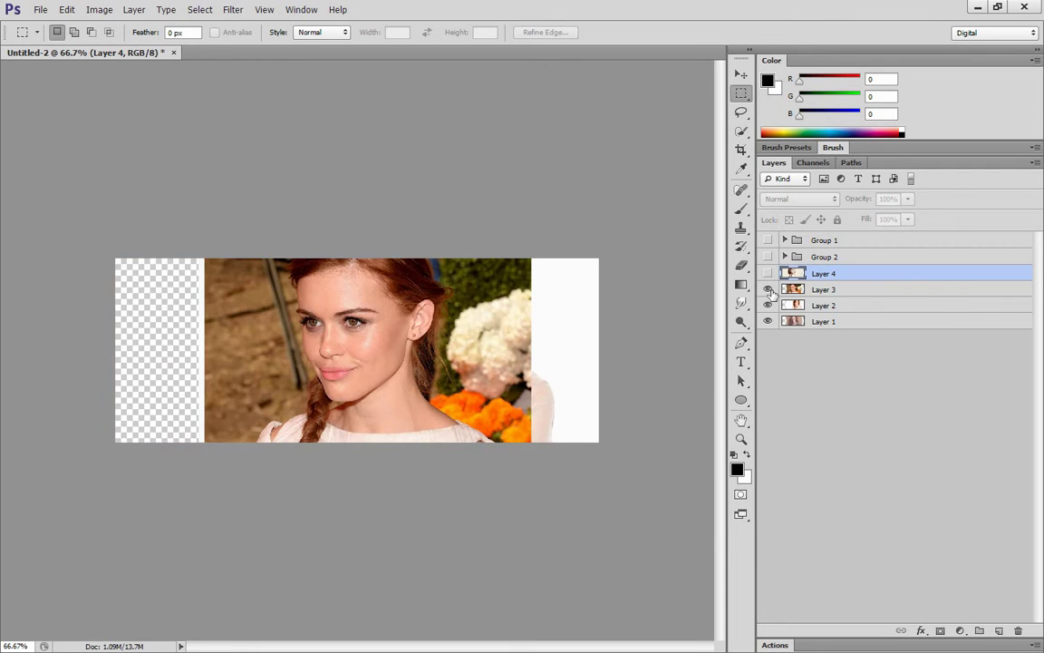
click(768, 289)
click(768, 290)
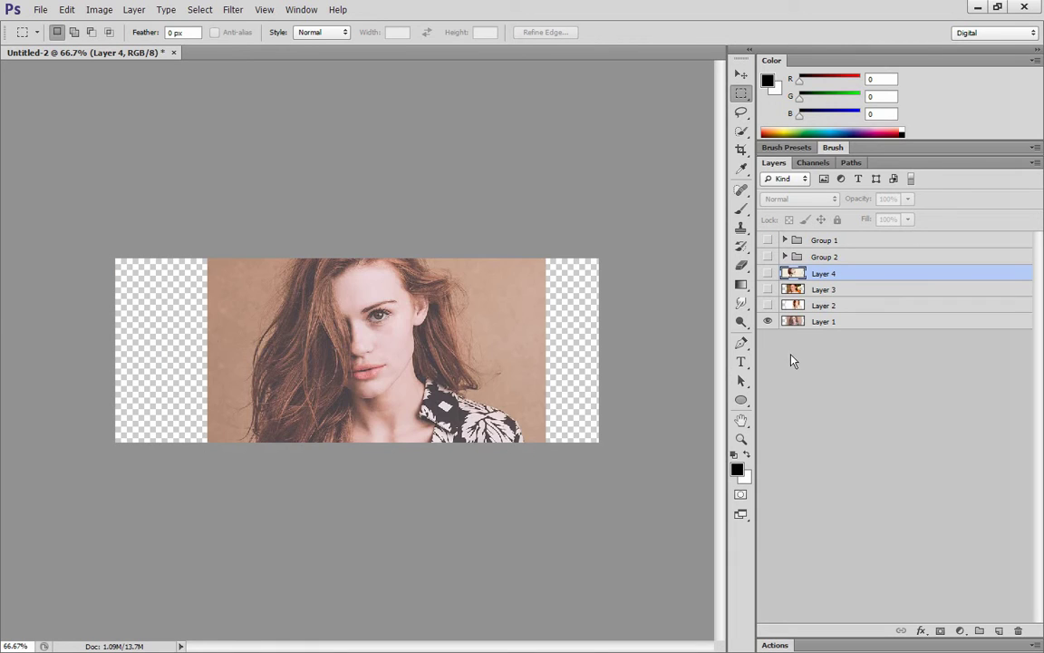
click(768, 290)
click(768, 273)
click(768, 289)
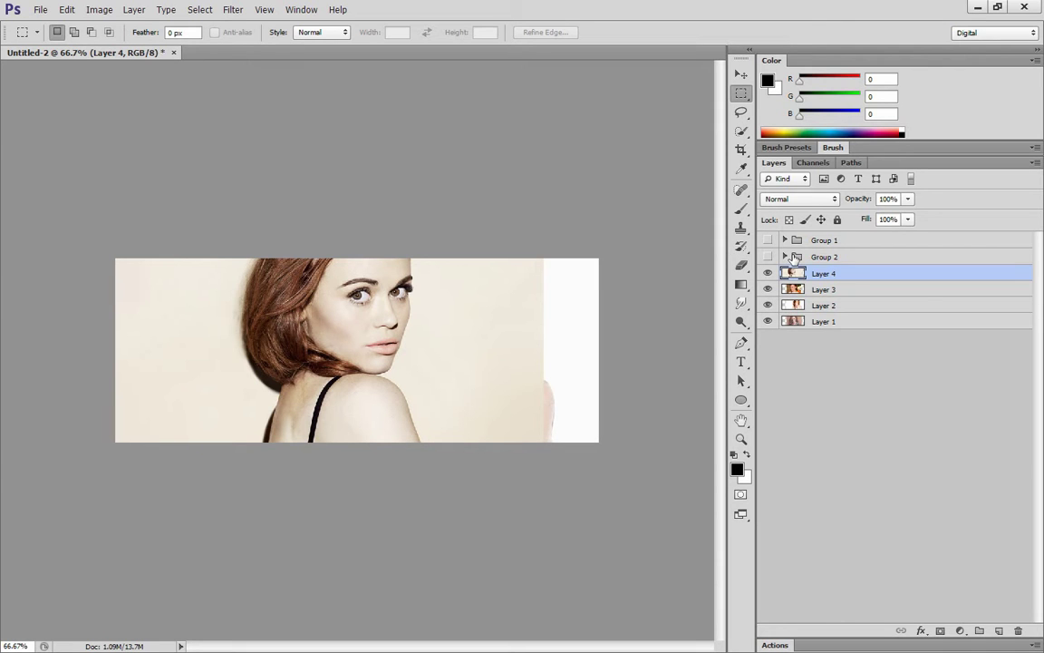
click(834, 256)
click(835, 242)
click(785, 273)
click(768, 274)
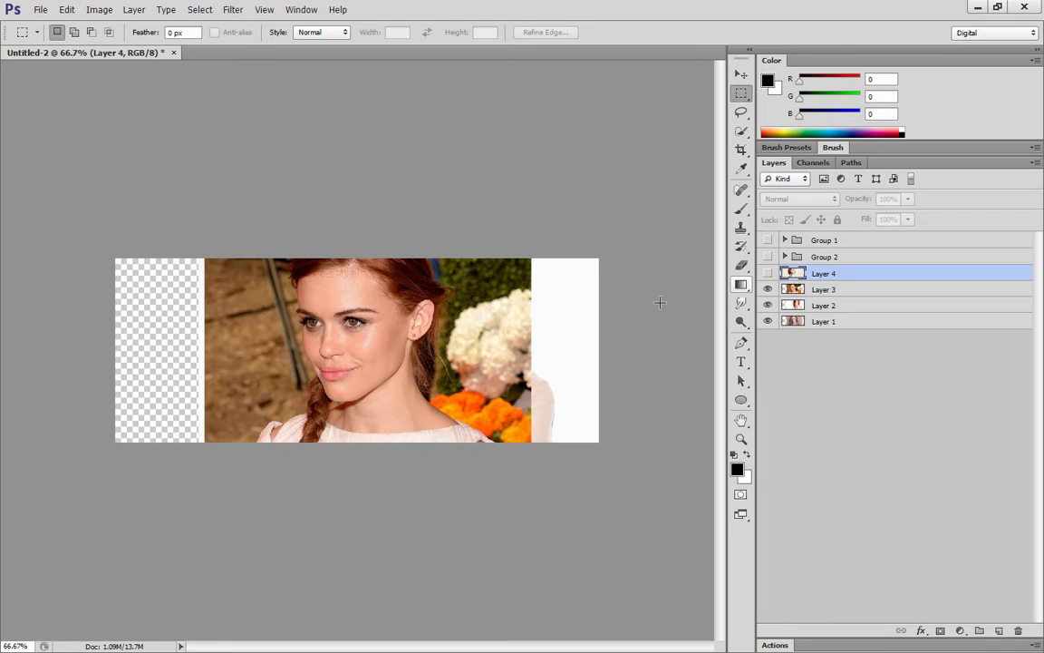
click(768, 274)
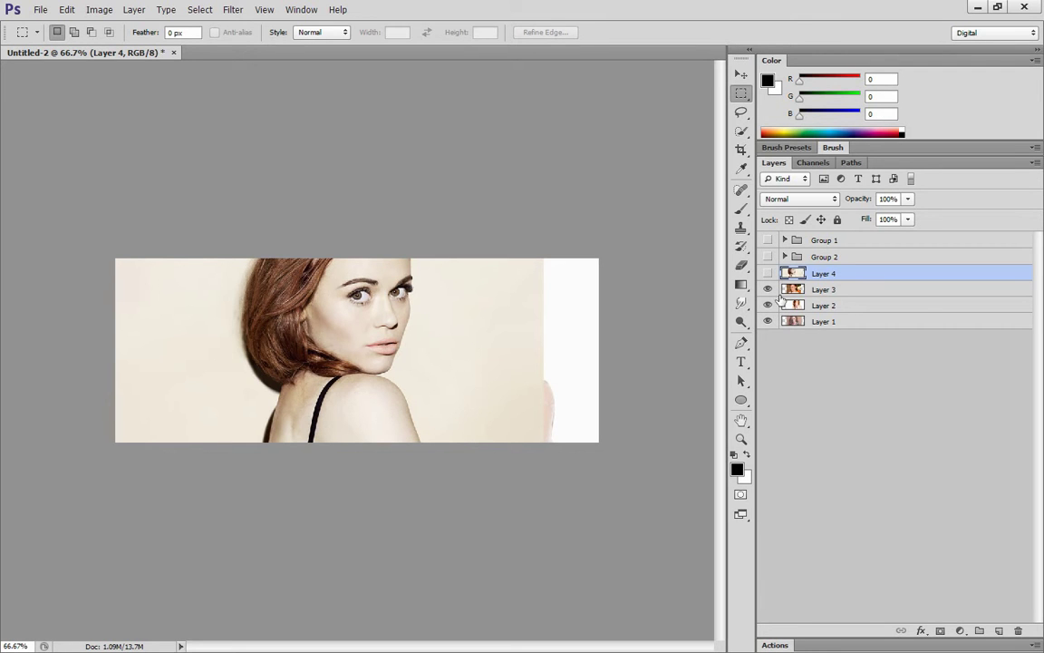
Review each photo separately by hiding the other layers in turn, and restore the visibility of all four layers
click(768, 273)
click(768, 289)
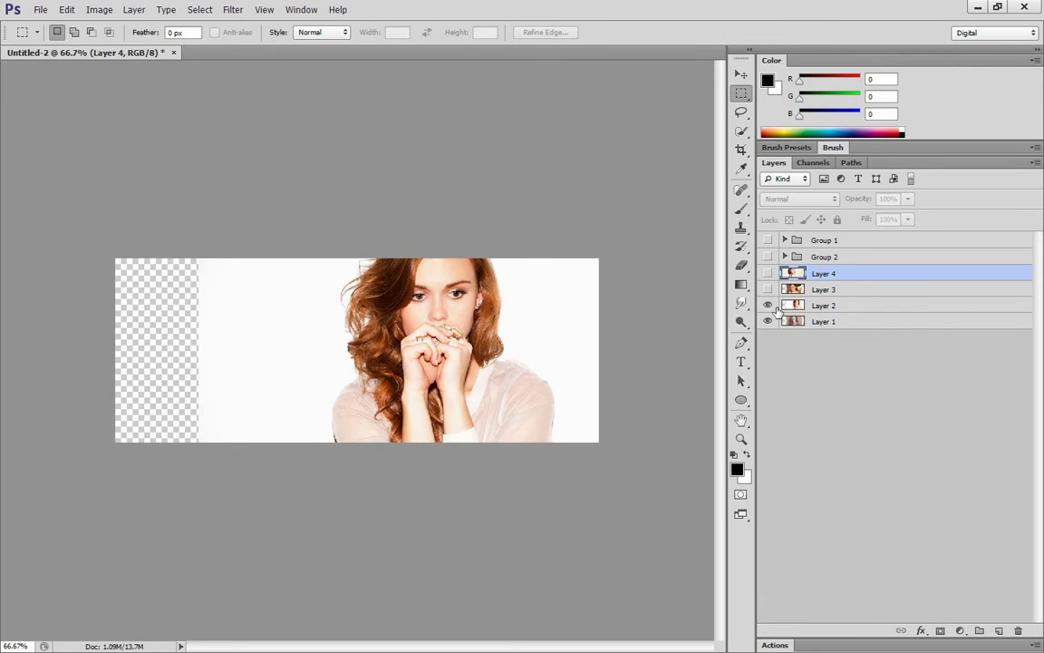
click(793, 305)
click(768, 308)
click(768, 274)
click(800, 275)
click(770, 322)
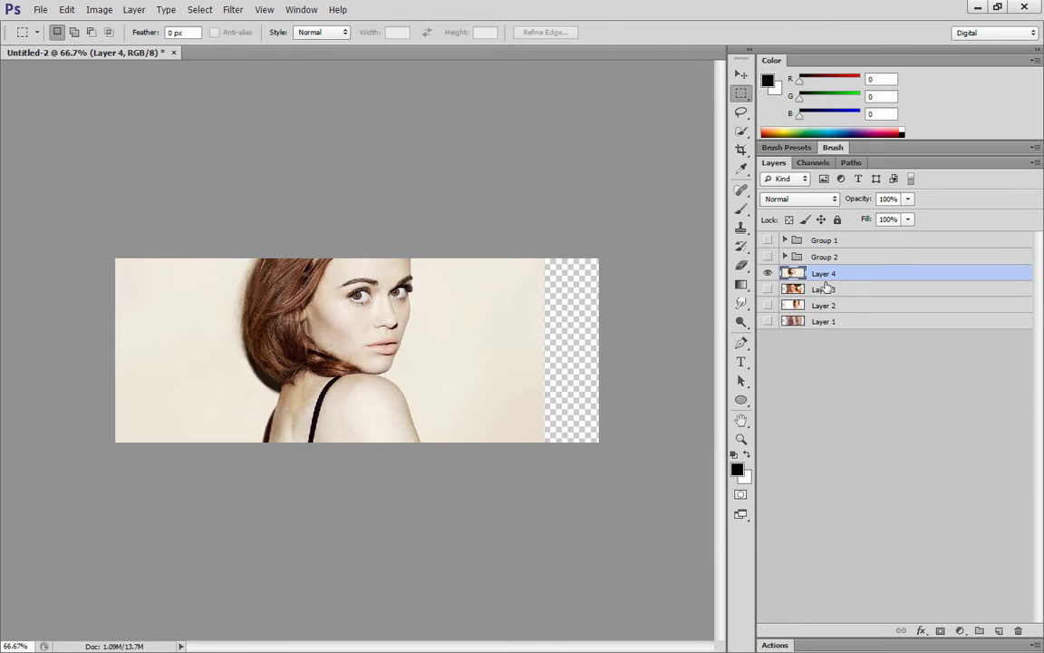
drag(768, 290, 769, 322)
Lower the opacity of Layers 4, 3 and 2 to 53%
shift+click(845, 308)
click(908, 198)
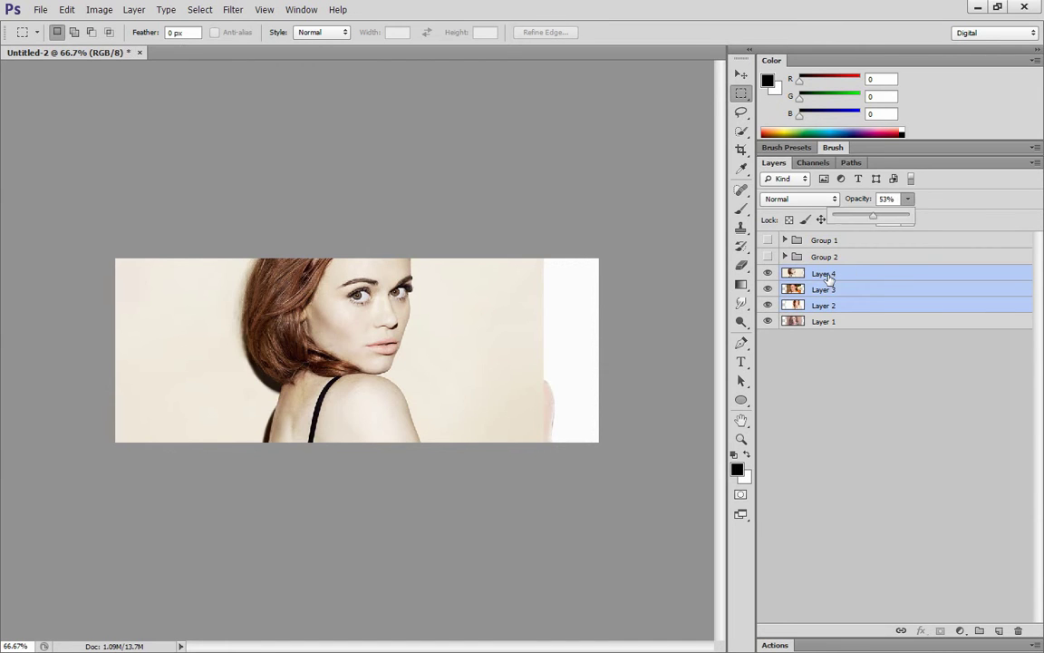
drag(907, 215, 859, 215)
Move the photo on Layer 3 to the right until the face sits at the canvas's right end
click(825, 273)
click(821, 304)
click(824, 290)
ctrl+drag(477, 299, 490, 318)
key(ctrl+Right)
key(ctrl+Right)
key(ctrl+Right)
key(ctrl+Right)
key(ctrl+Right)
key(ctrl+Right)
key(ctrl+Right)
key(ctrl+Right)
key(ctrl+Right)
key(ctrl+Right)
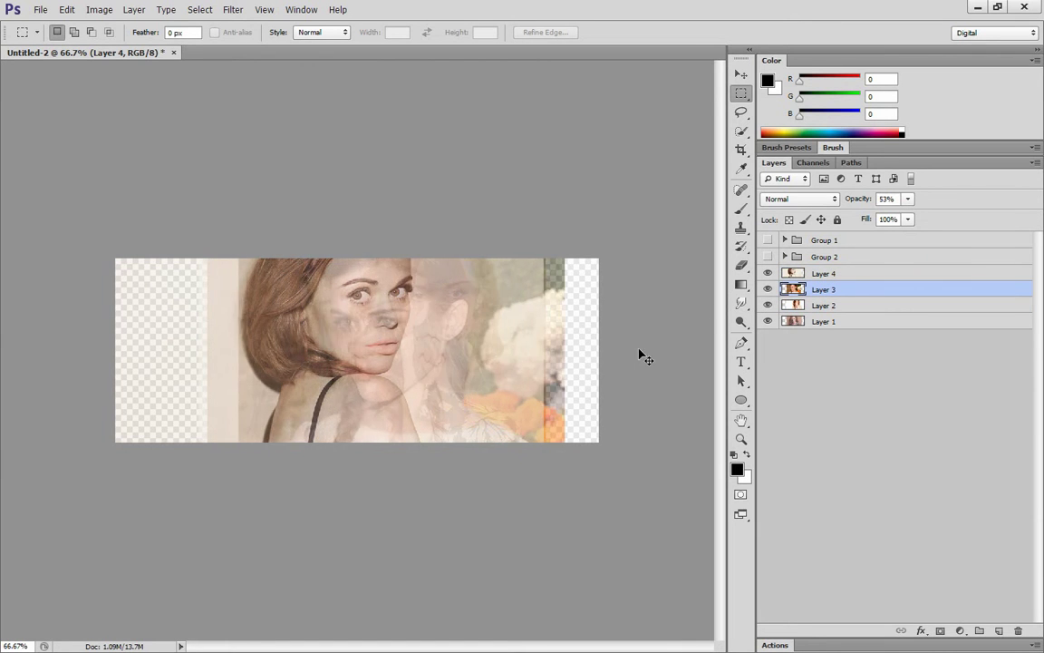
key(ctrl+shift+Right)
key(ctrl+shift+Right)
key(ctrl+shift+Right)
key(ctrl+shift+Right)
key(ctrl+shift+Right)
key(ctrl+shift+Right)
key(ctrl+shift+Right)
key(ctrl+shift+Right)
key(ctrl+shift+Right)
key(ctrl+shift+Right)
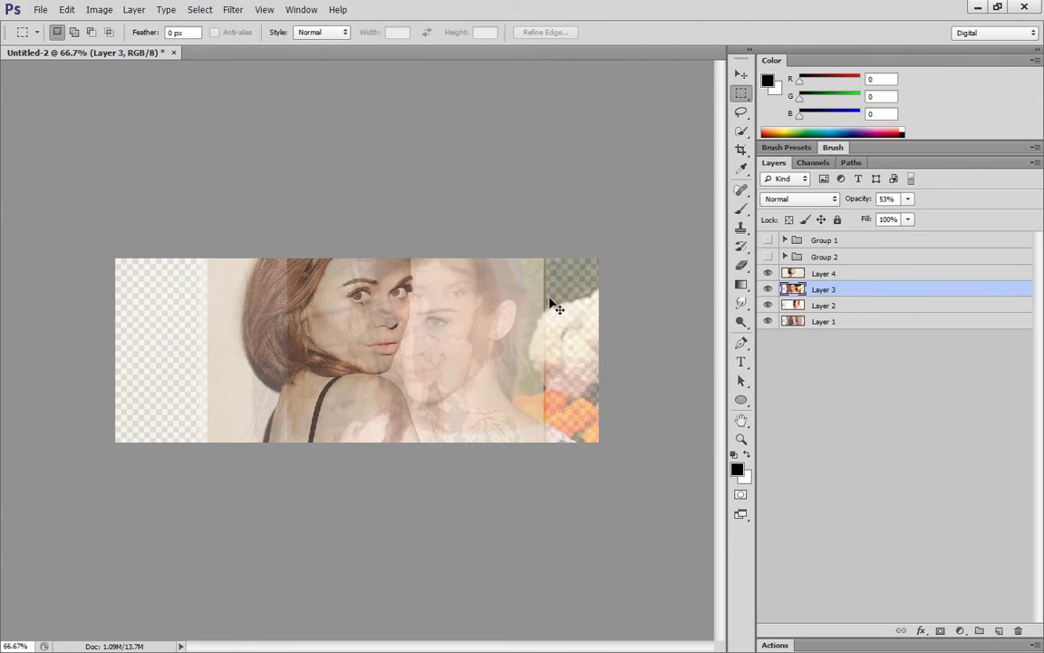
key(Right)
key(Right)
key(Right)
key(Right)
key(Right)
key(Right)
key(Right)
key(Right)
key(Right)
key(Right)
key(Right)
key(Right)
key(Right)
key(Right)
key(Right)
key(Right)
key(Right)
key(Right)
key(Right)
key(Right)
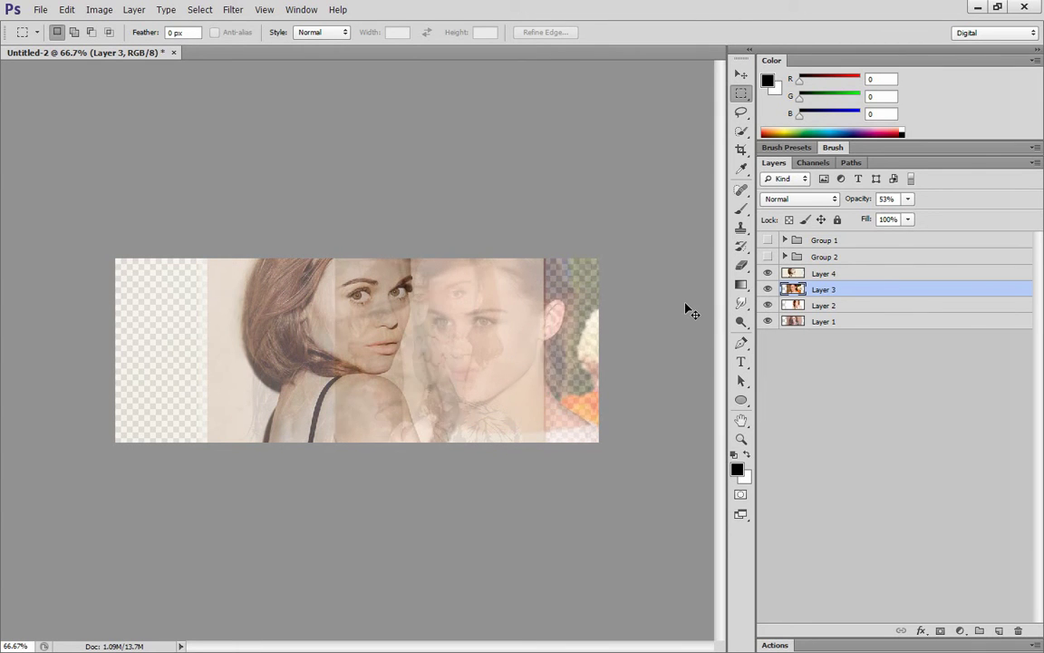
key(Right)
key(Right)
key(Right)
key(Right)
key(Right)
key(Right)
key(Right)
key(Right)
key(Right)
key(Right)
key(Right)
key(Right)
key(Right)
key(Right)
key(Right)
key(Right)
key(Right)
key(Right)
key(Right)
key(Right)
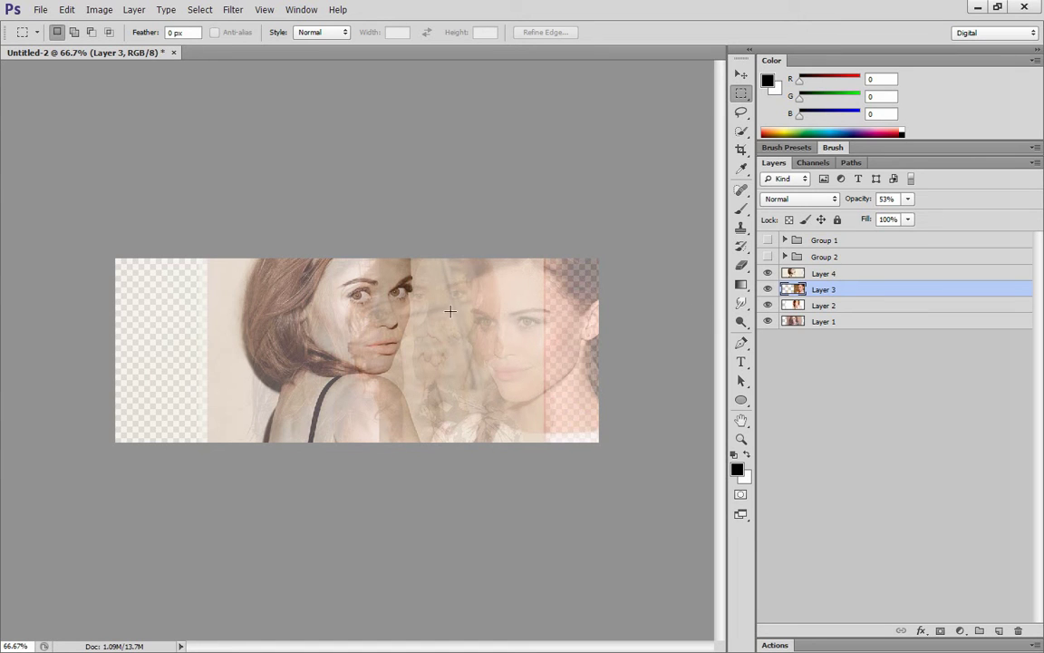
Move the photo on Layer 1 to the left until the face sits at the canvas's left end
click(814, 324)
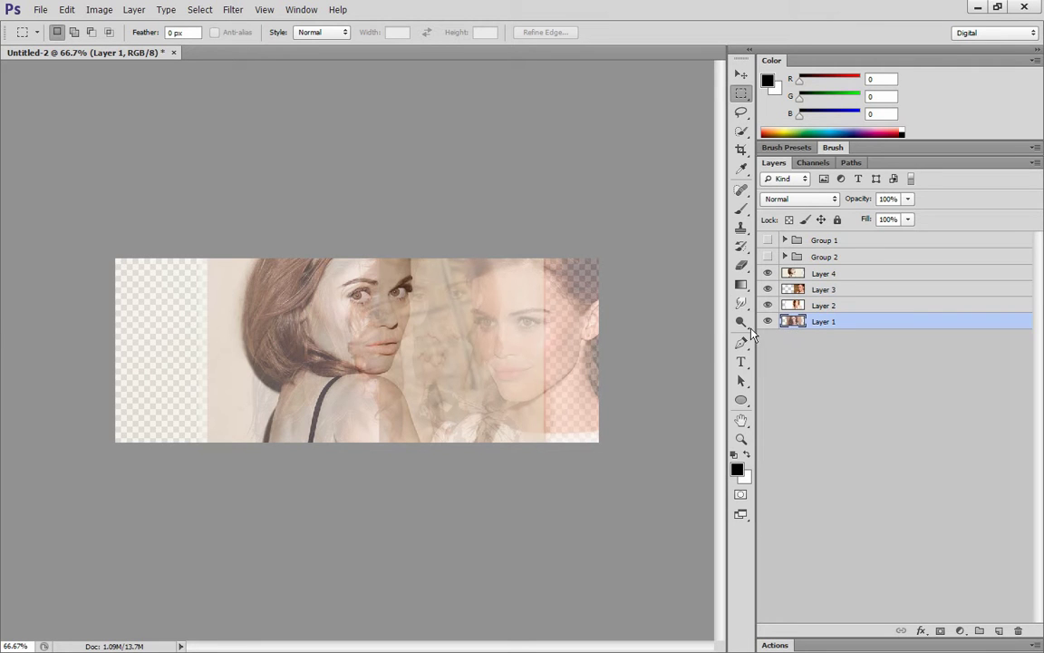
key(ctrl+Left)
key(ctrl+Left)
key(ctrl+Left)
key(ctrl+Left)
key(ctrl+Left)
key(ctrl+Left)
key(ctrl+Left)
key(ctrl+Left)
key(ctrl+Left)
key(ctrl+Left)
drag(426, 367, 288, 360)
key(ctrl+Left)
key(ctrl+Left)
key(ctrl+Left)
key(ctrl+Left)
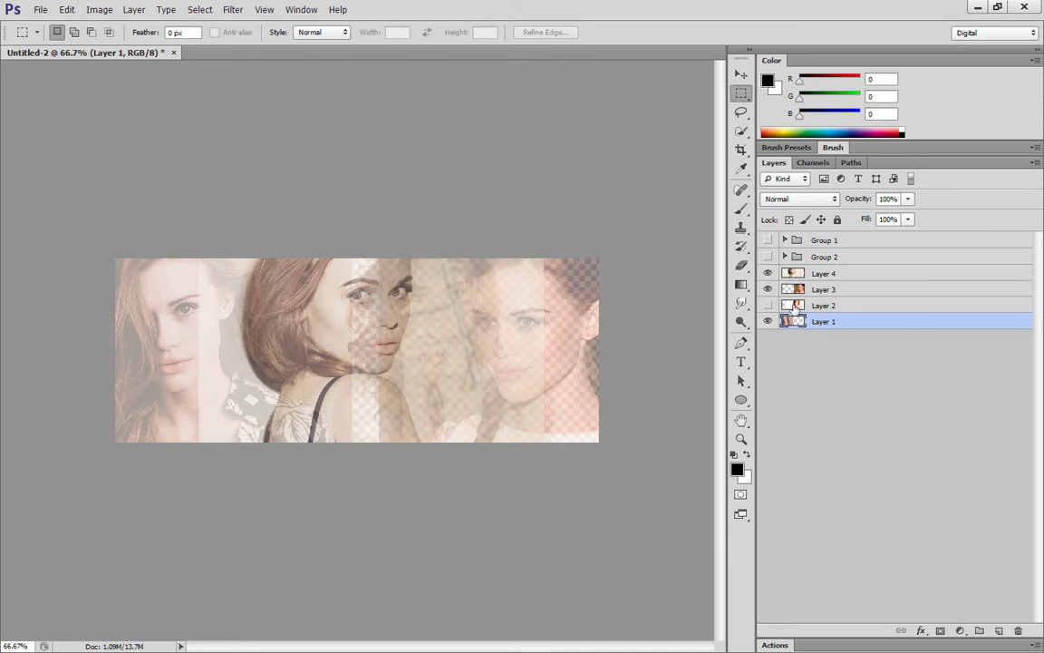
Place Layer 2 above Layer 3 in the stacking order and shift its photo slightly to the right
drag(821, 305, 822, 283)
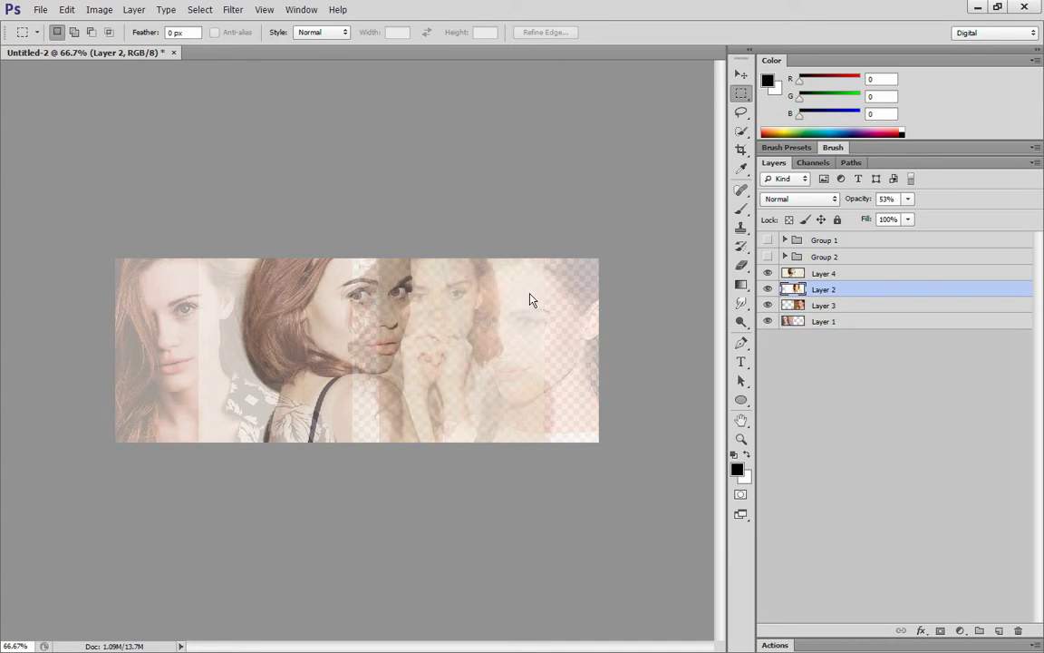
key(ctrl+t)
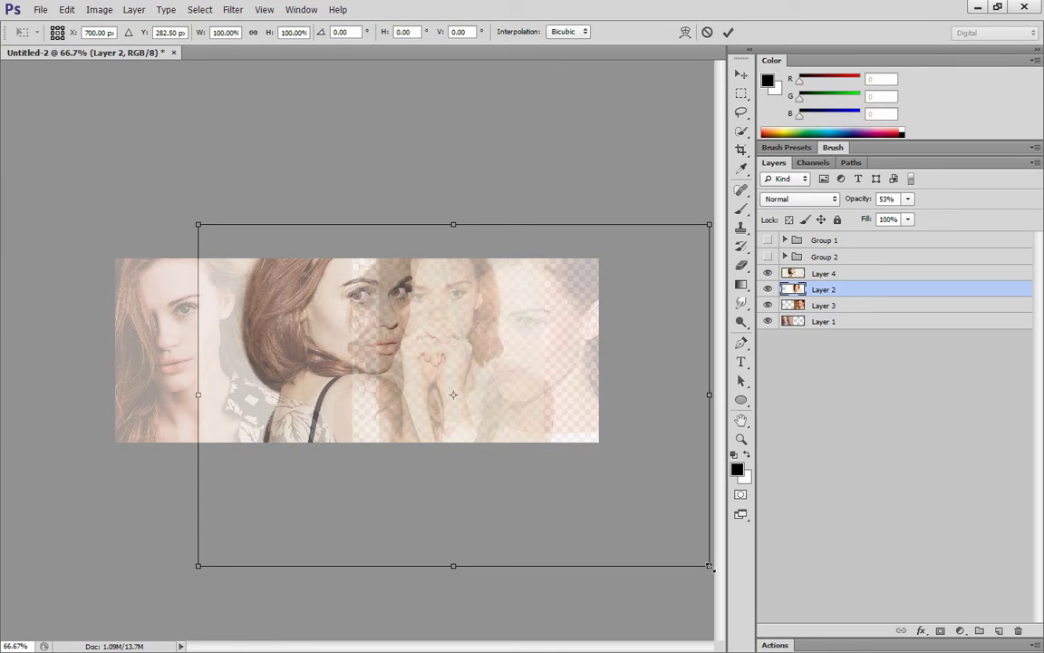
key(Escape)
drag(487, 377, 510, 377)
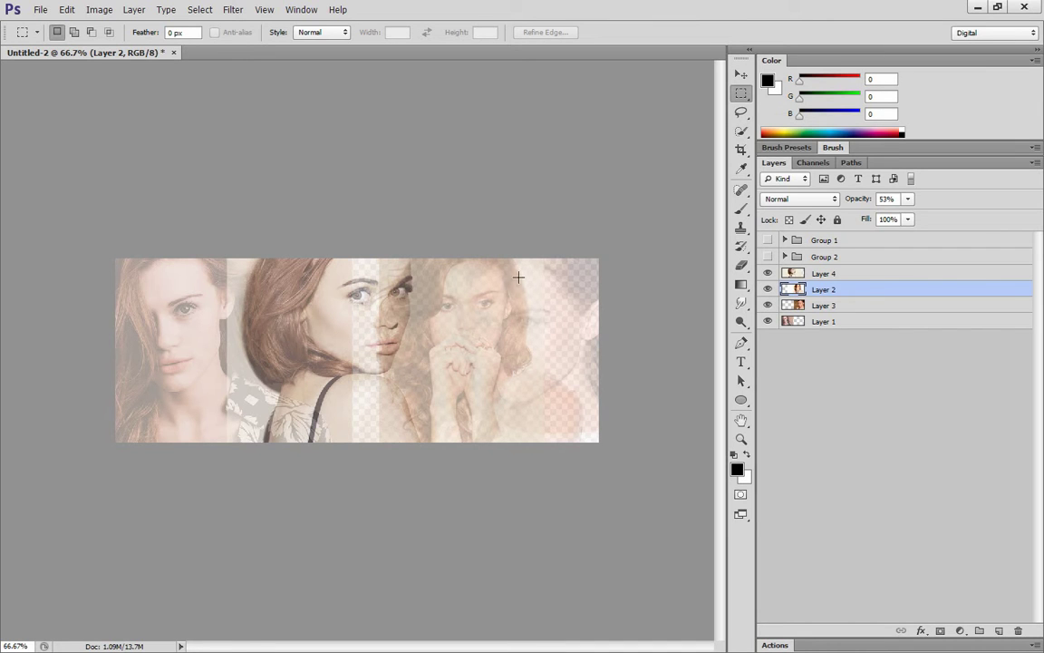
Scale all four photo layers down together to about 89% and shift them slightly to the right
click(830, 322)
shift+click(825, 273)
key(ctrl+t)
key(ctrl+minus)
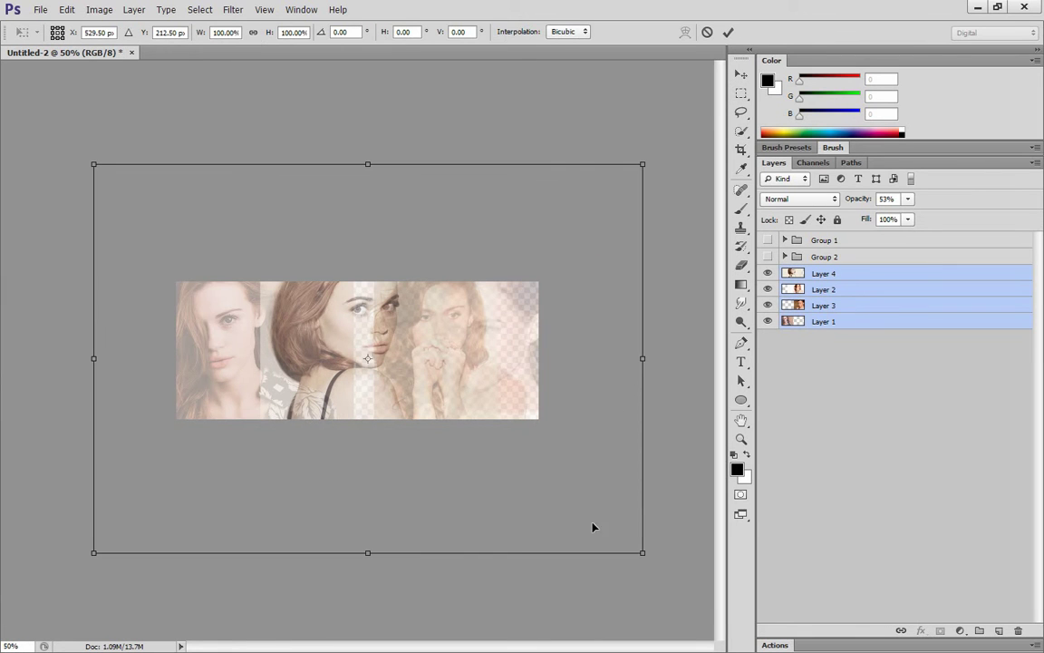
drag(643, 553, 617, 504)
key(Return)
key(m)
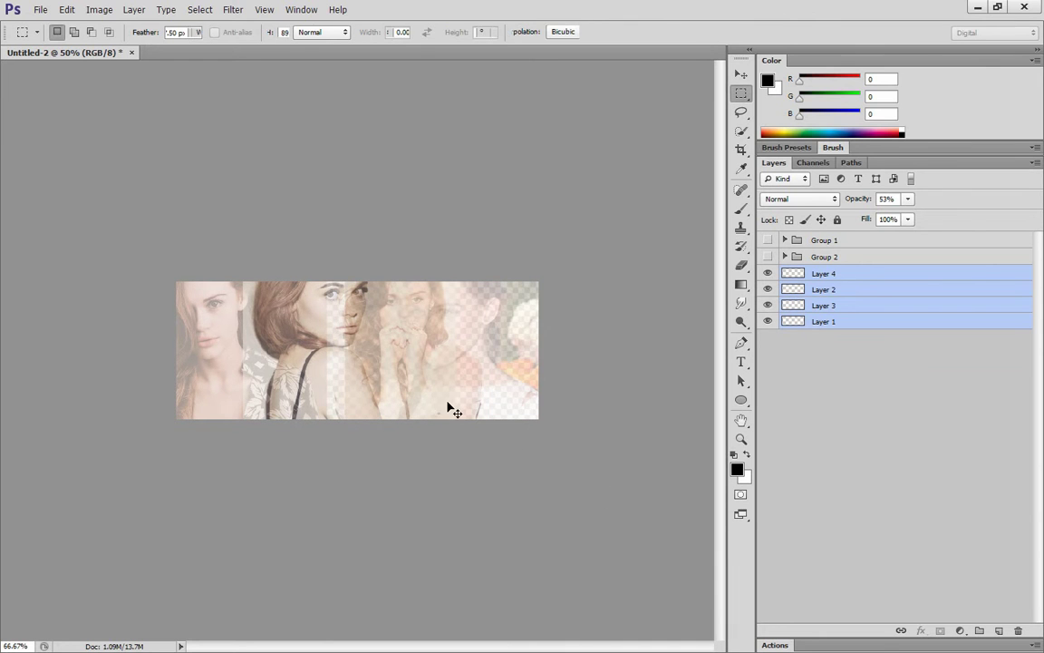
key(ctrl+plus)
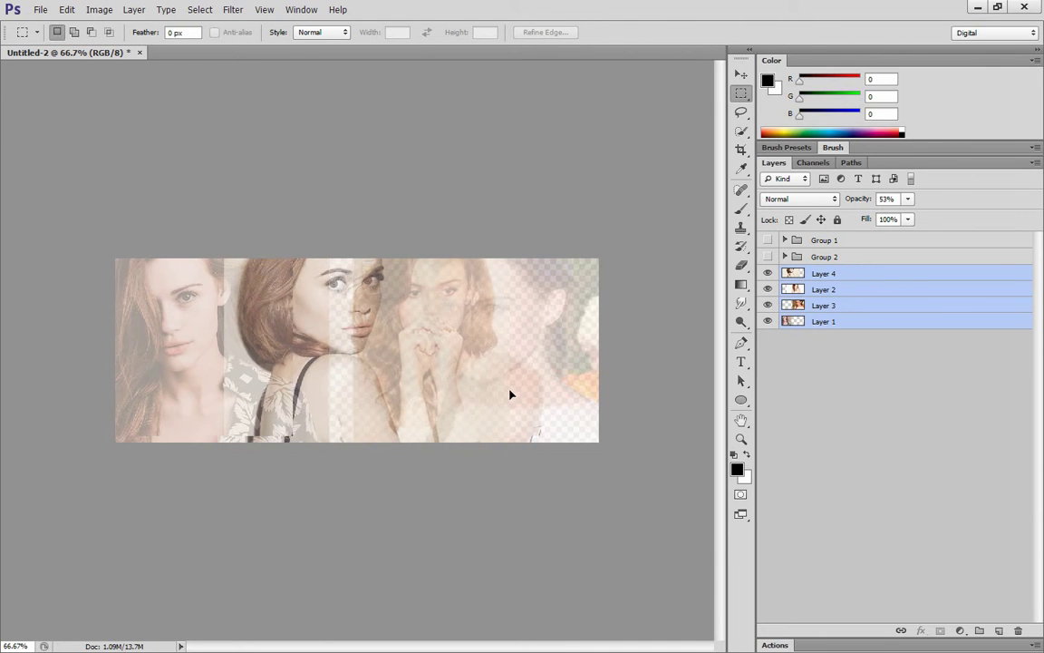
drag(516, 389, 526, 388)
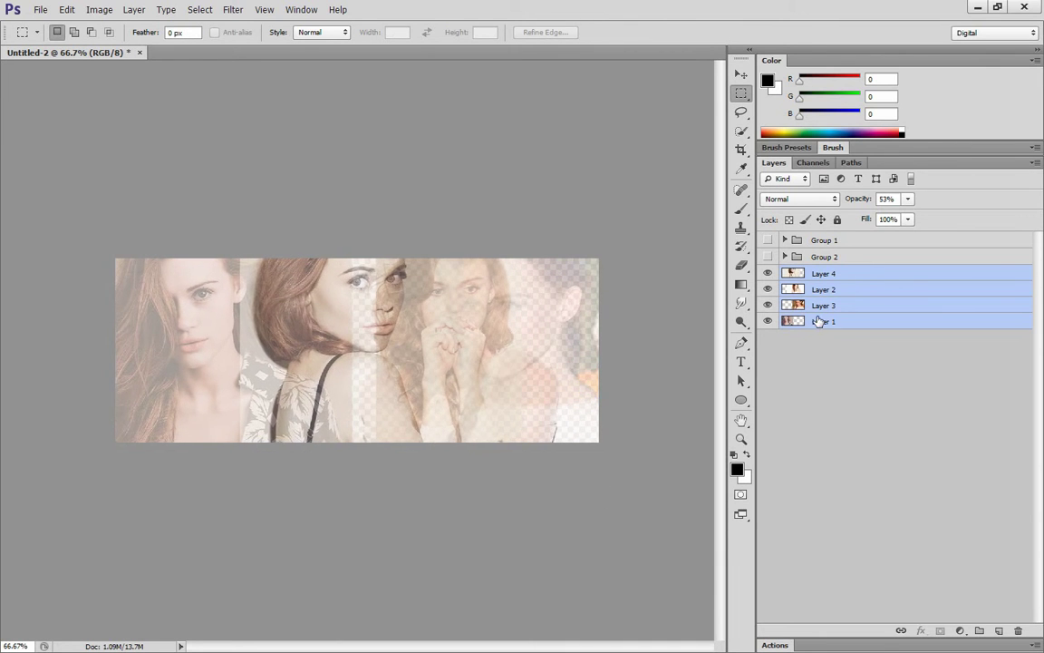
With Layers 4 and 1 hidden, move Layer 3 further right and Layer 2 slightly left to separate the faces
click(767, 273)
click(768, 321)
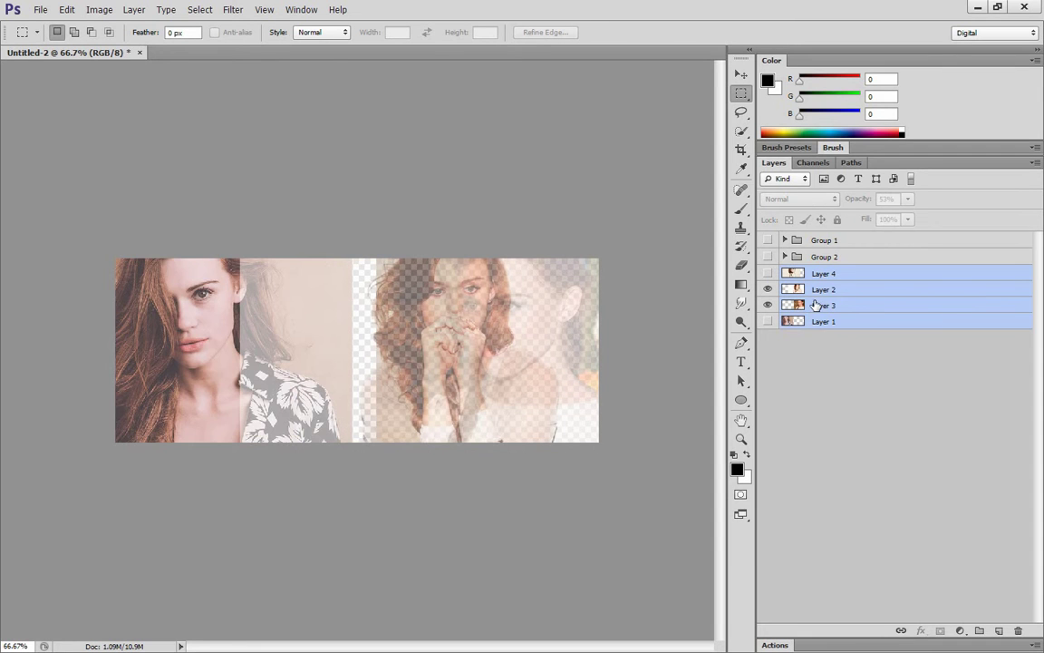
click(820, 306)
drag(590, 345, 578, 381)
click(809, 290)
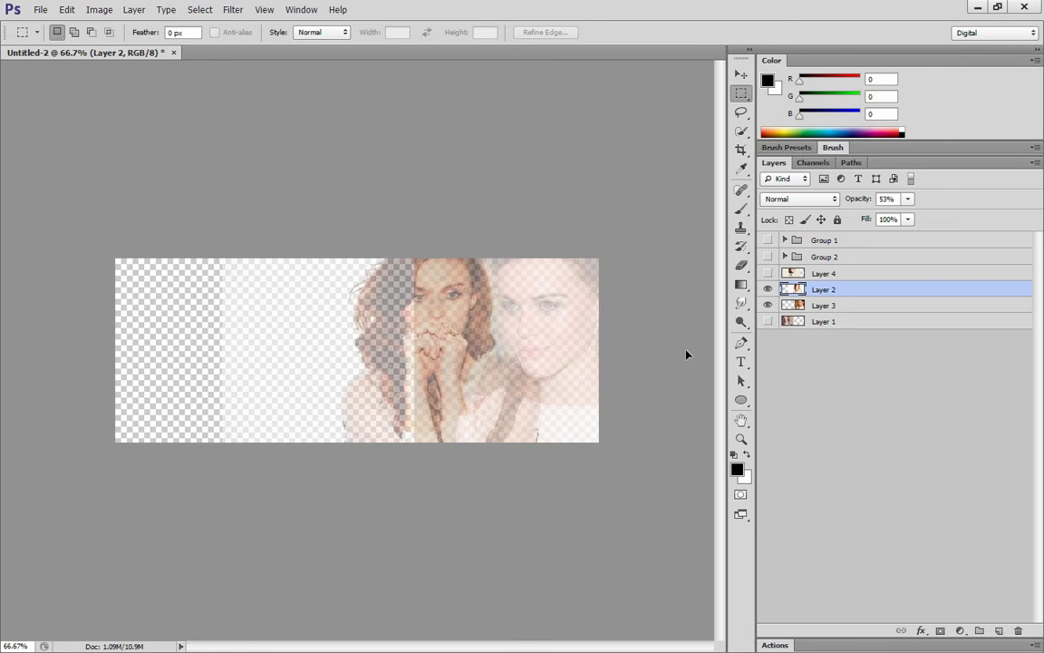
Set Layer 3's opacity to 100% and hide Layer 2 to view the photo alone
click(818, 305)
click(907, 199)
click(943, 216)
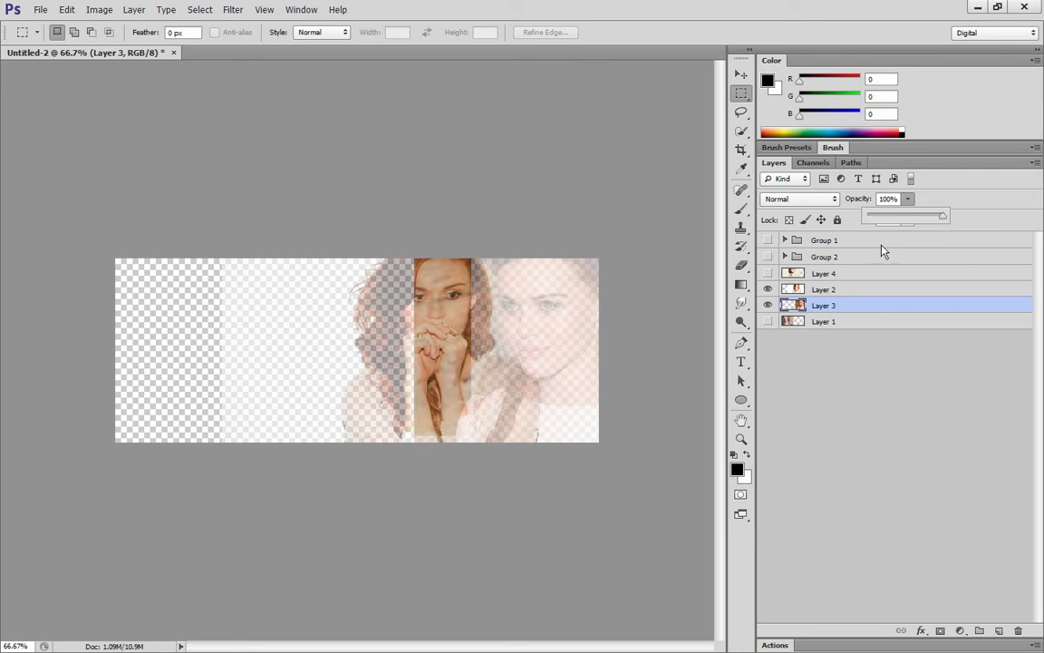
click(769, 290)
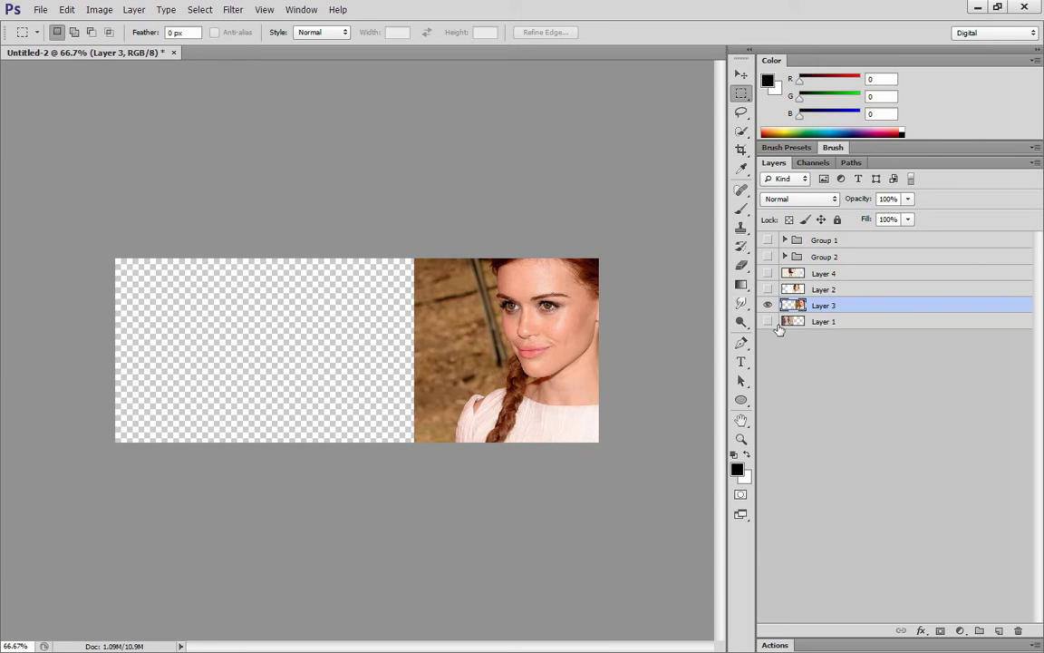
Show Layer 2 at 100% opacity and toggle its visibility to compare it with Layer 3
click(768, 289)
click(825, 289)
click(909, 198)
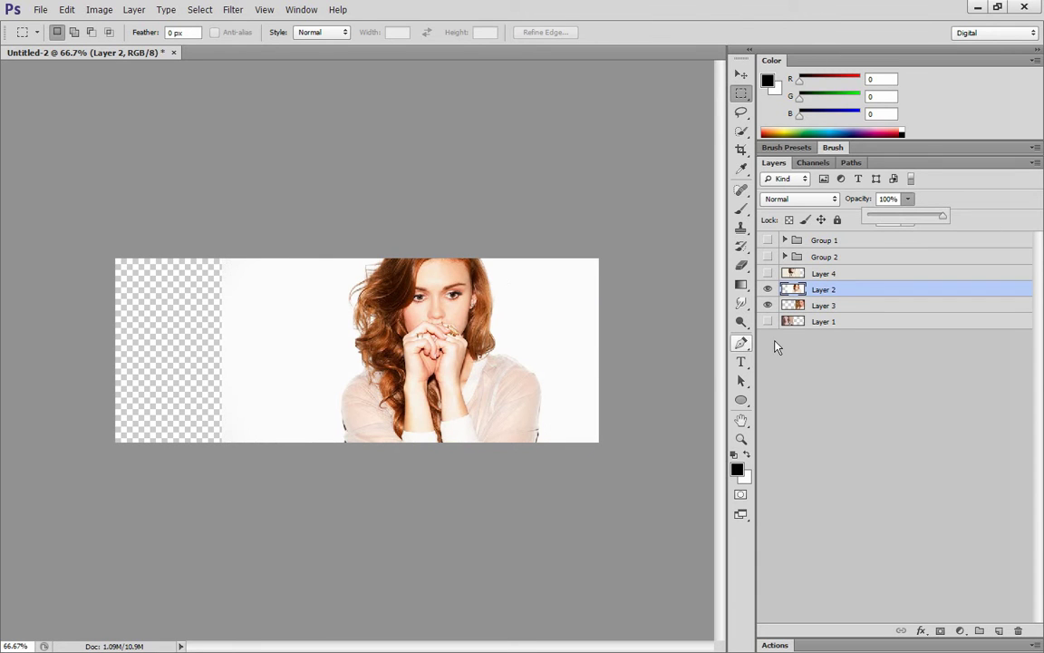
click(768, 289)
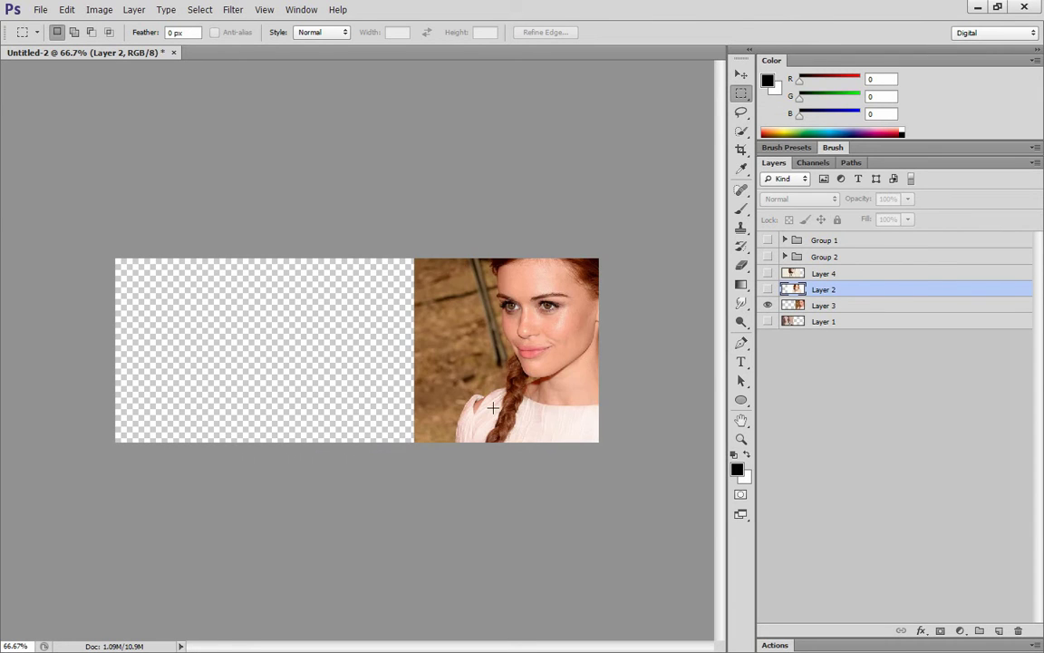
click(768, 289)
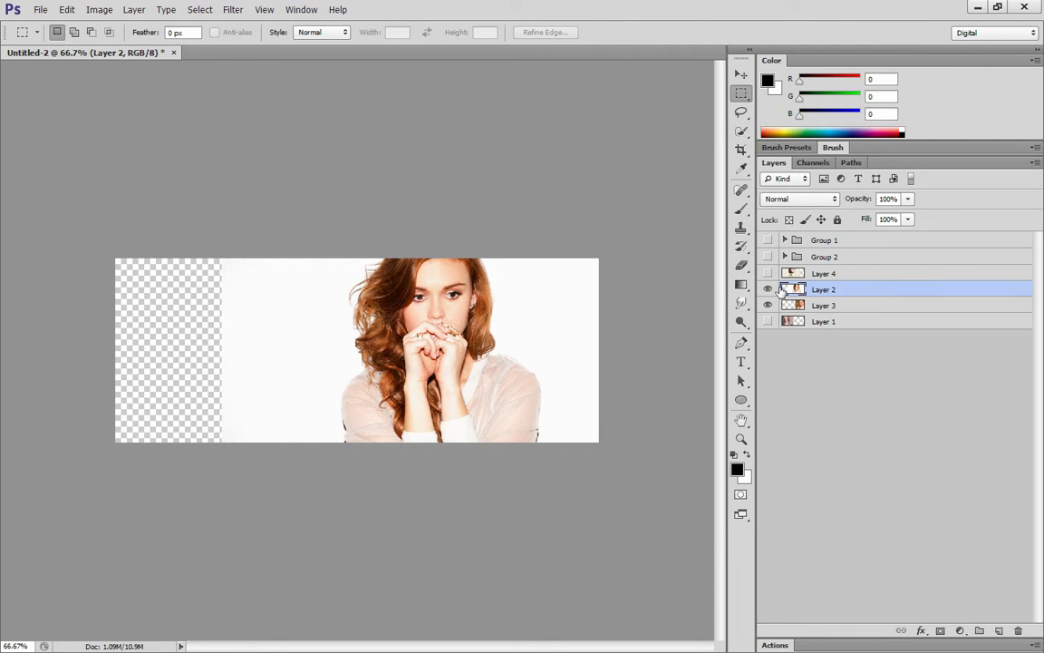
Set the opacity of Layers 2 and 3 to 58%
shift+click(823, 305)
click(908, 199)
click(894, 236)
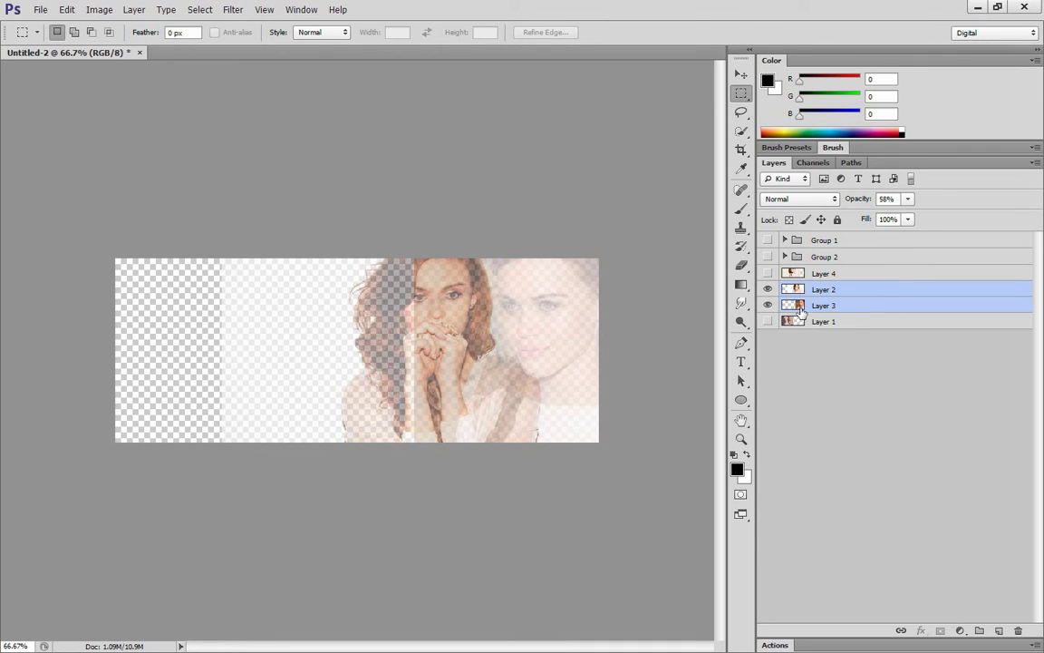
Show Layer 4 and shift its photo slightly left, away from the face on Layer 2
click(768, 272)
click(823, 273)
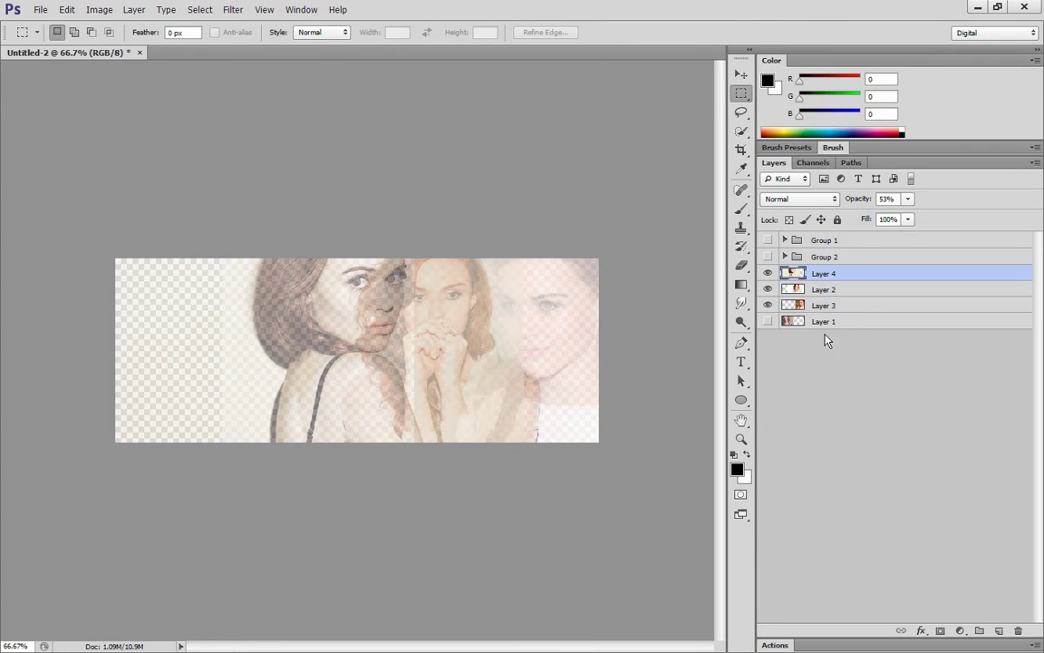
mouse_move(502, 387)
mouse_down()
mouse_move(475, 383)
mouse_move(488, 384)
mouse_up()
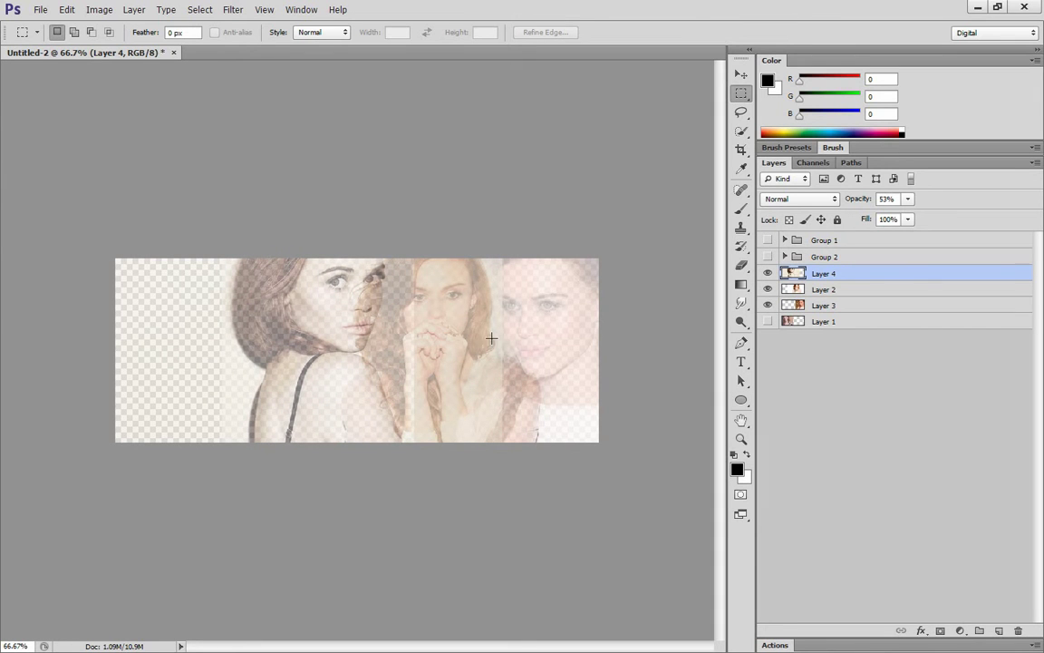
Show Layer 1 and shift its photo slightly further left
click(823, 322)
click(768, 321)
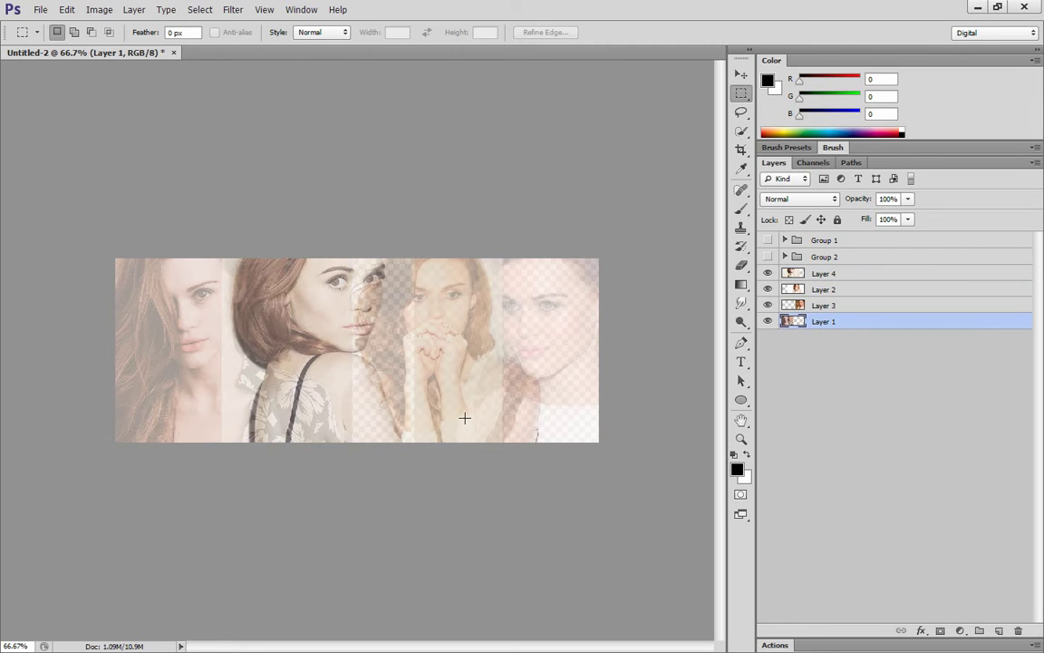
drag(462, 418, 445, 418)
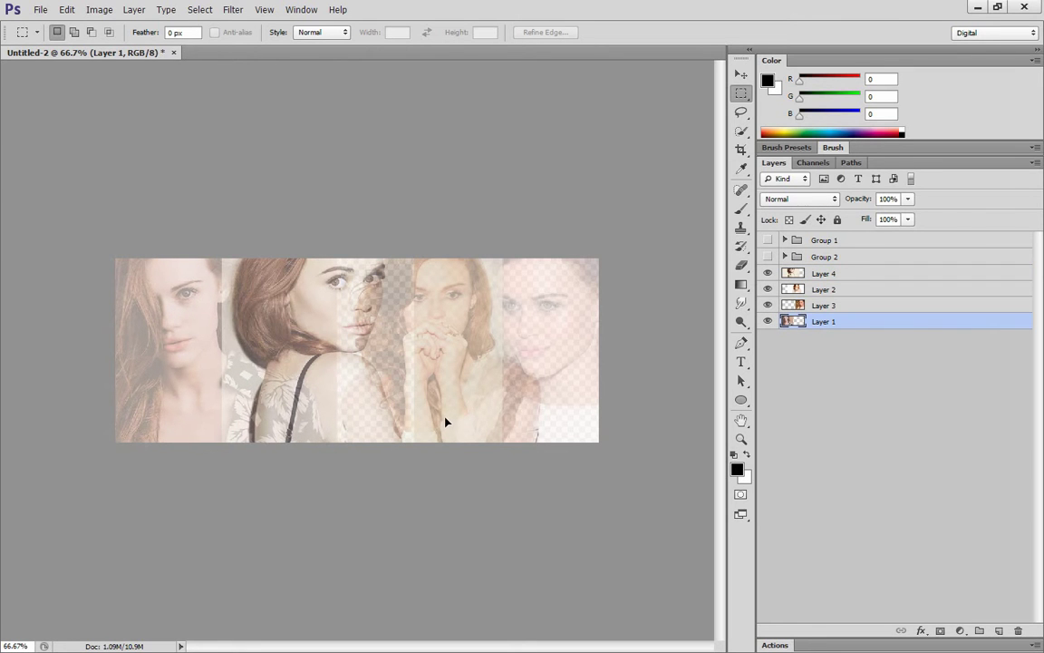
Set all four photo layers to 100% opacity
key(ctrl+alt+a)
click(907, 199)
Hide Layers 4 and 1 and select Layer 2 for editing over Layer 3
click(767, 273)
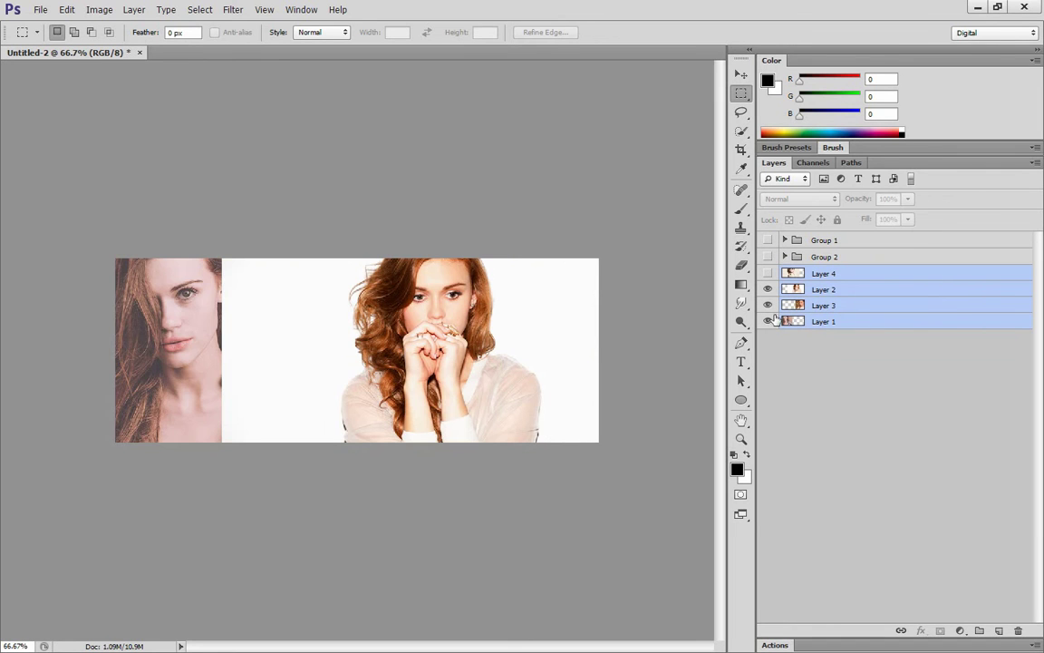
click(769, 322)
click(829, 284)
key(ctrl+1)
drag(476, 648, 512, 649)
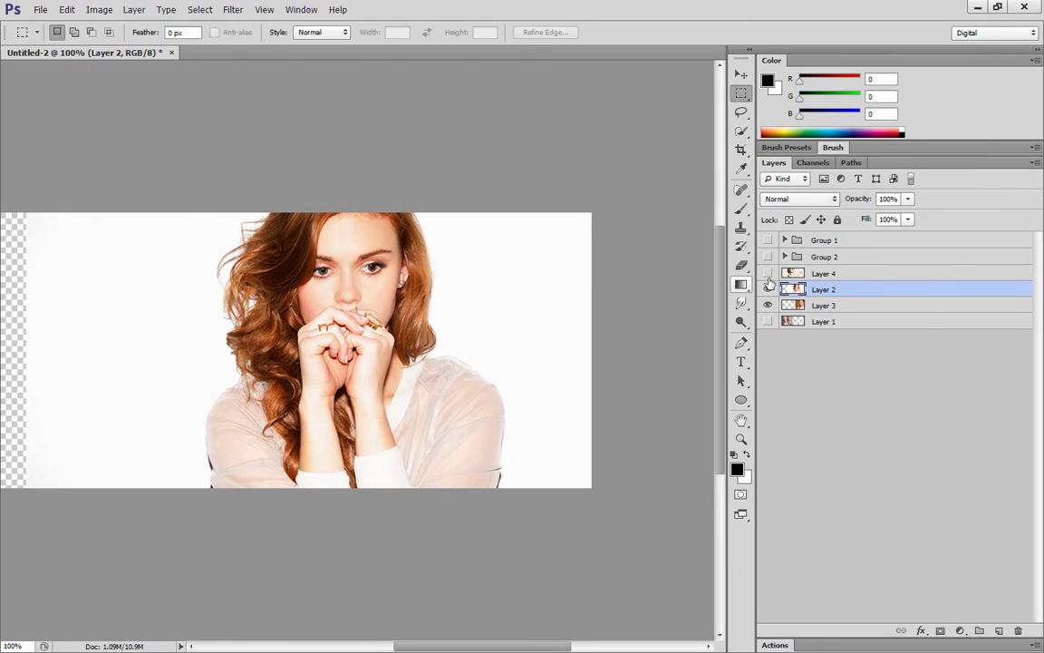
Compare Layer 2 with the photo beneath it and move Layer 3 above Layer 2
click(769, 289)
click(769, 290)
drag(810, 305, 813, 283)
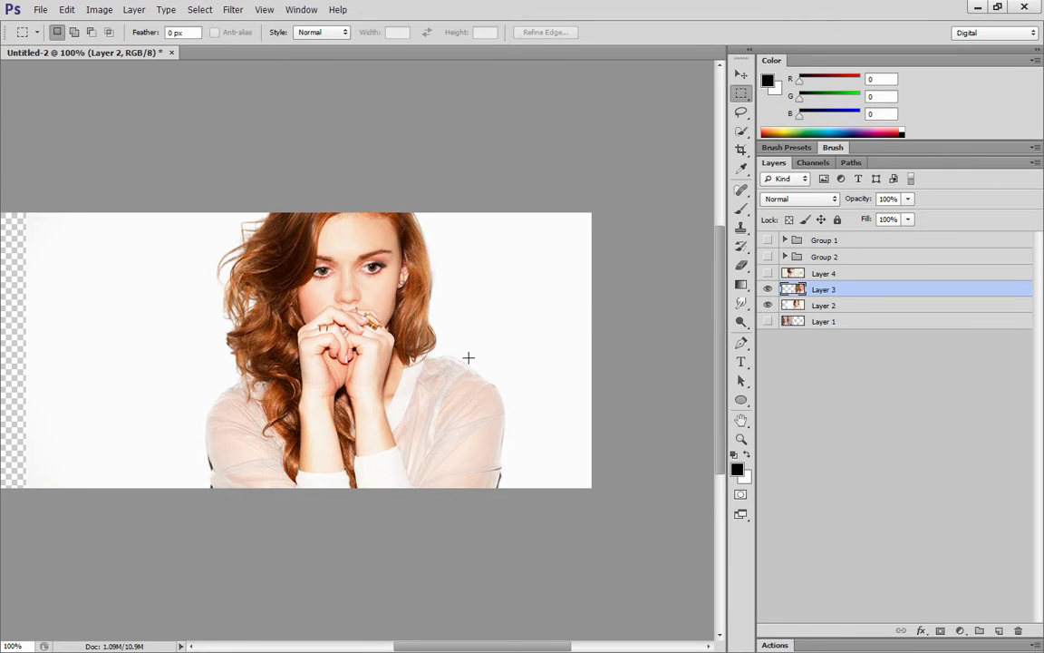
key(e)
right_click(441, 298)
click(550, 388)
click(395, 234)
key(bracketright)
key(bracketright)
key(bracketright)
key(bracketright)
mouse_move(395, 208)
mouse_down()
mouse_move(417, 261)
mouse_move(417, 319)
mouse_move(428, 288)
mouse_move(417, 338)
mouse_up()
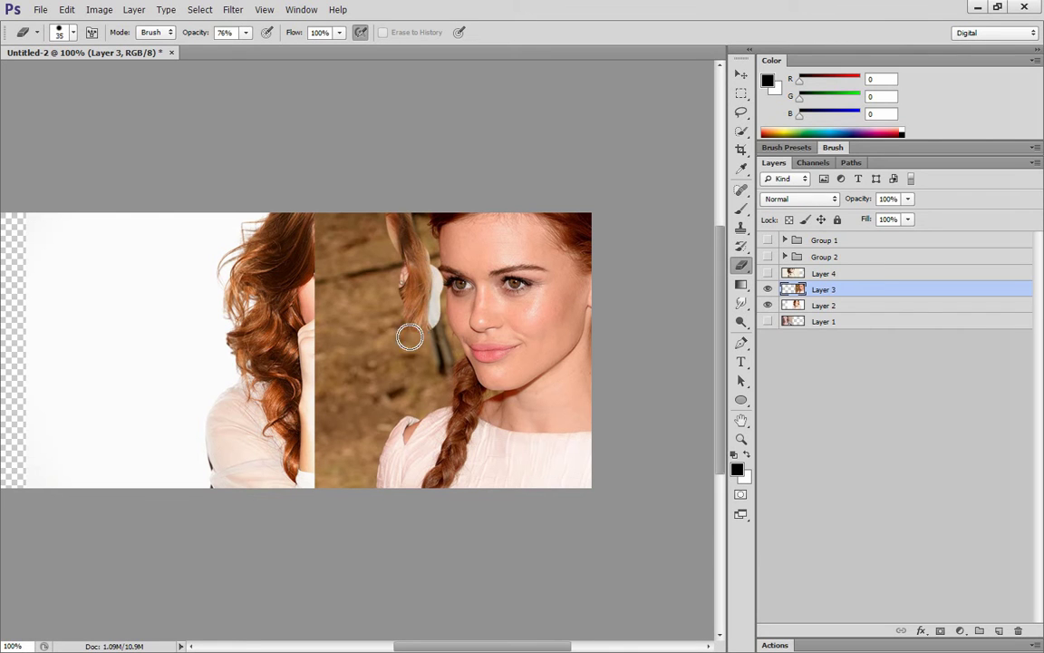
key(ctrl+z)
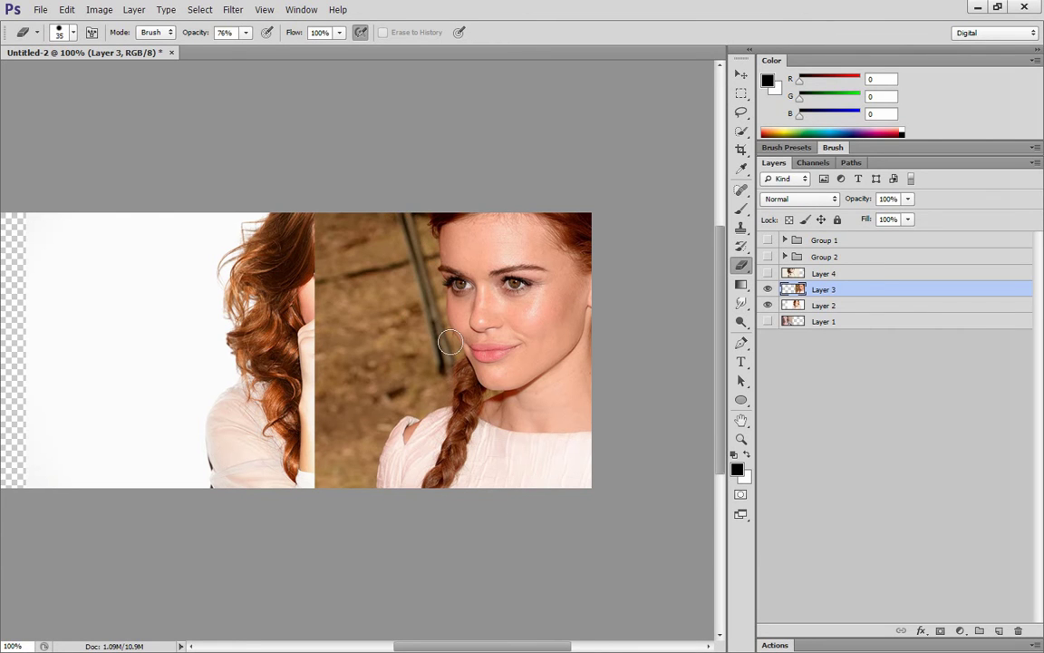
Nudge the Layer 3 photo slightly to the right
key(p)
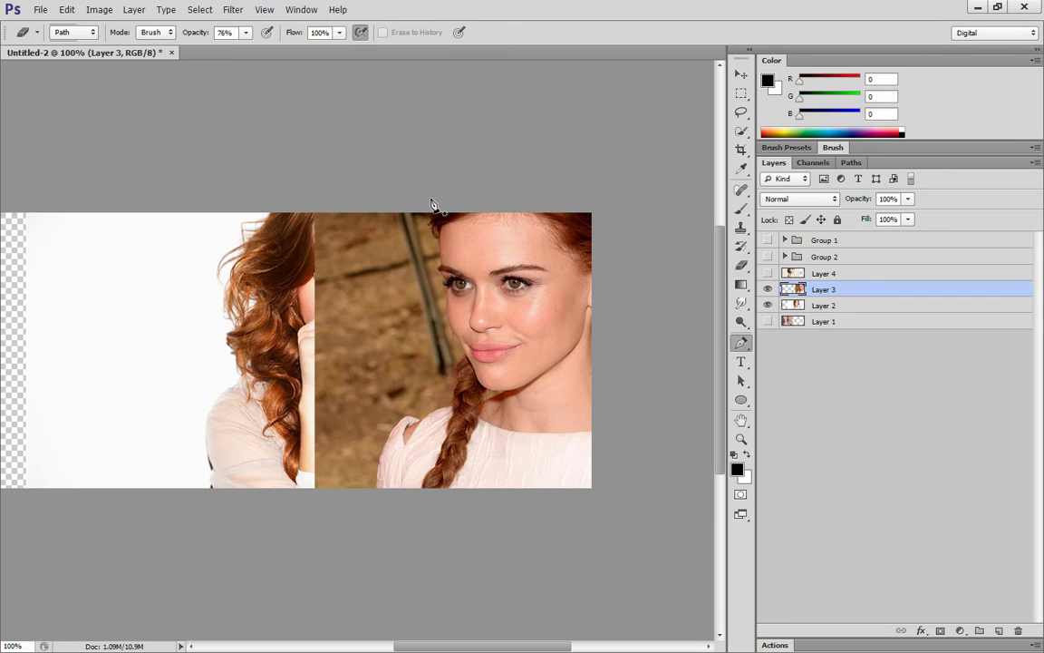
key(m)
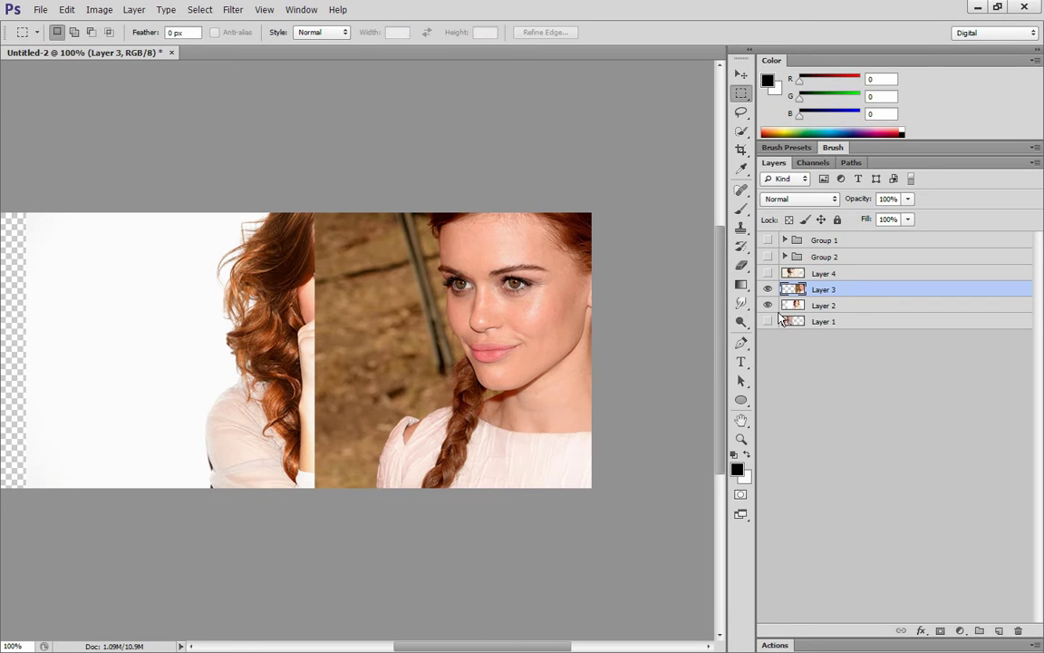
key(ctrl+shift+Right)
key(ctrl+shift+Right)
Draw a Pen path beside the face, braid and shoulder on Layer 3, enclosing its brown background, and make a selection with a 3-pixel feather
key(p)
key(p)
click(437, 189)
drag(436, 235, 445, 294)
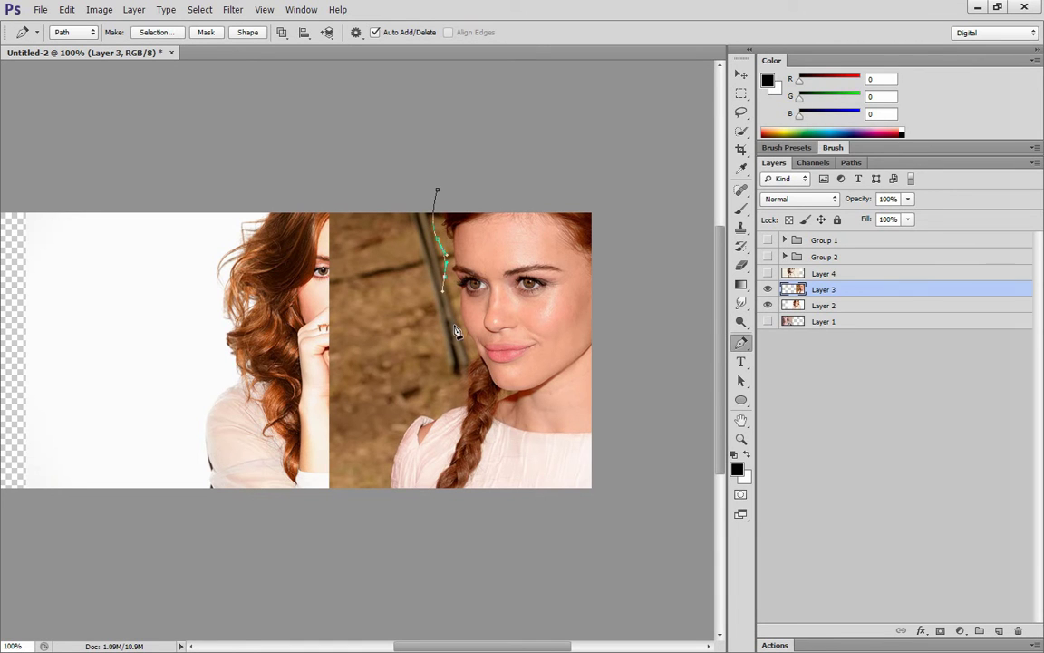
drag(458, 367, 452, 396)
drag(378, 498, 393, 600)
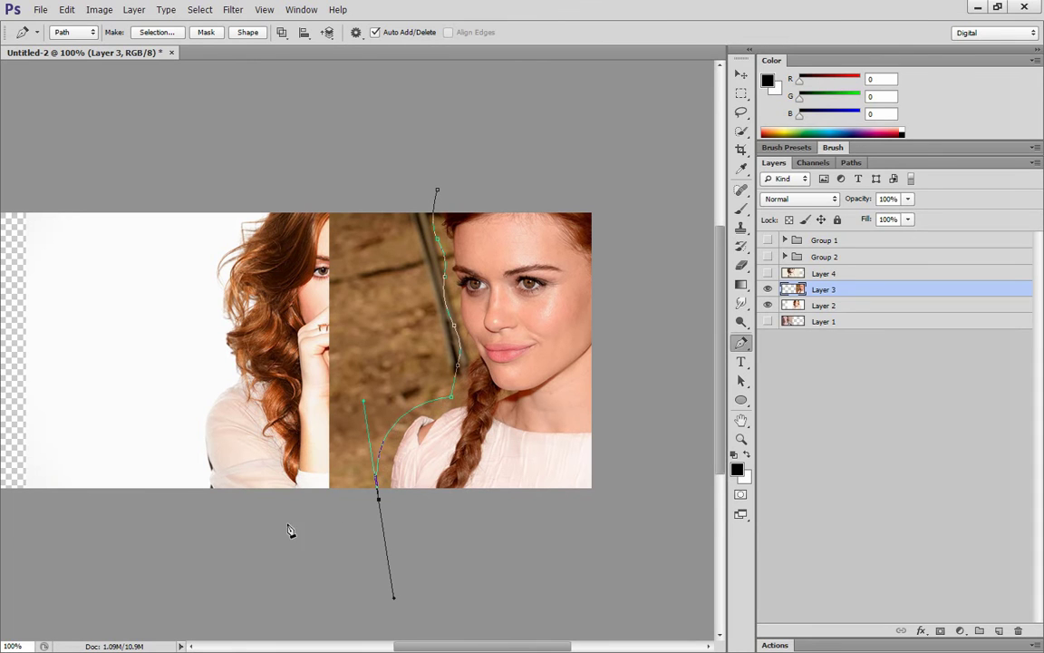
click(43, 512)
click(81, 184)
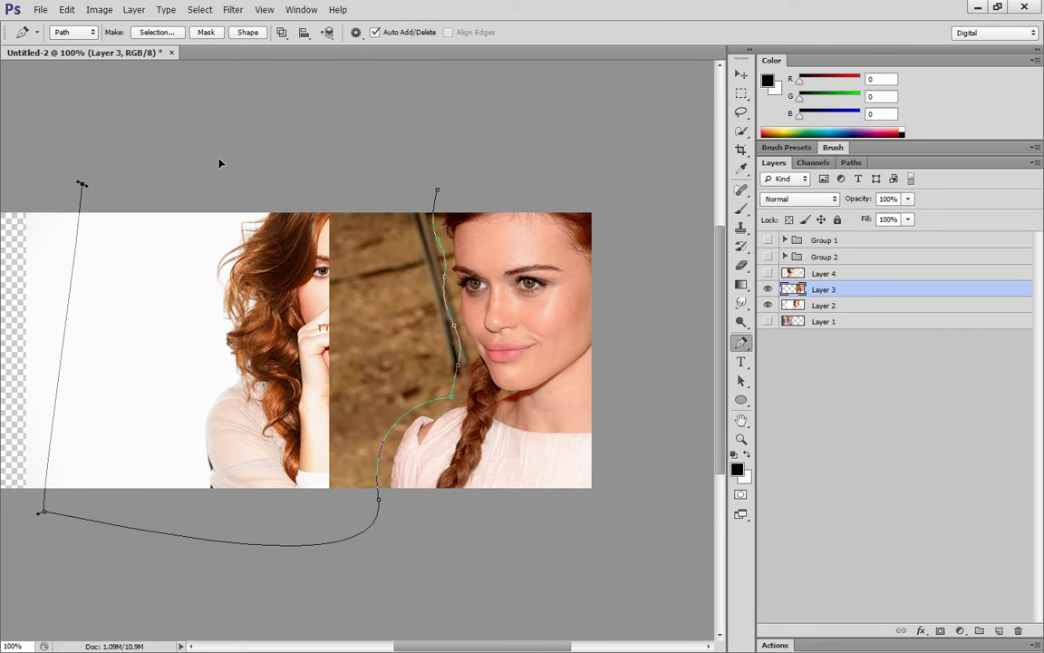
click(157, 32)
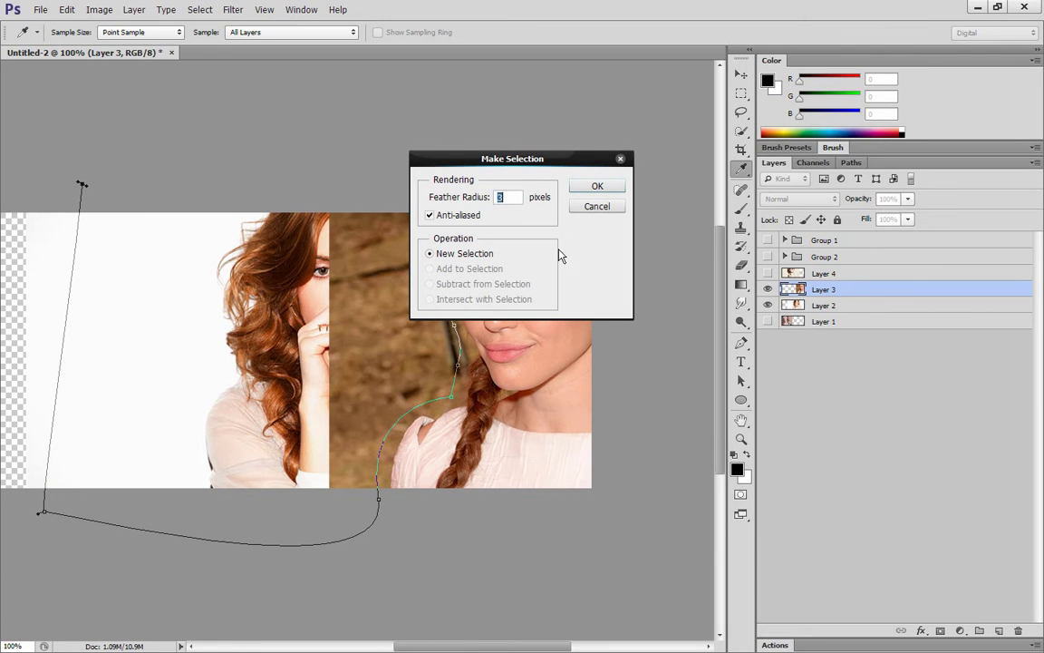
click(598, 187)
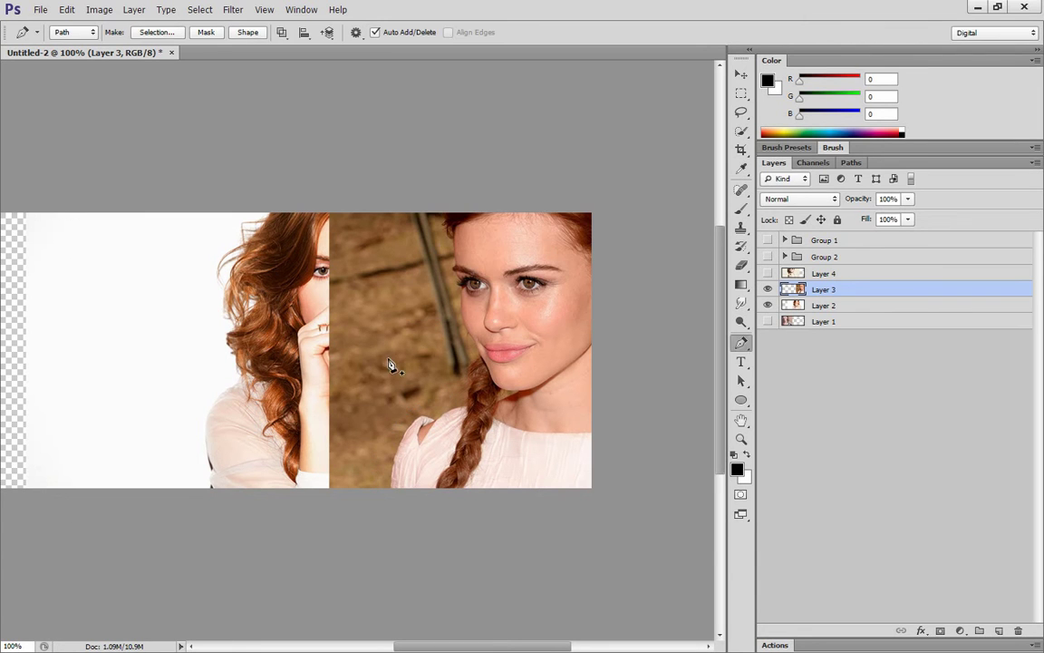
Set up the Eraser with a soft 400 px brush
key(e)
right_click(366, 268)
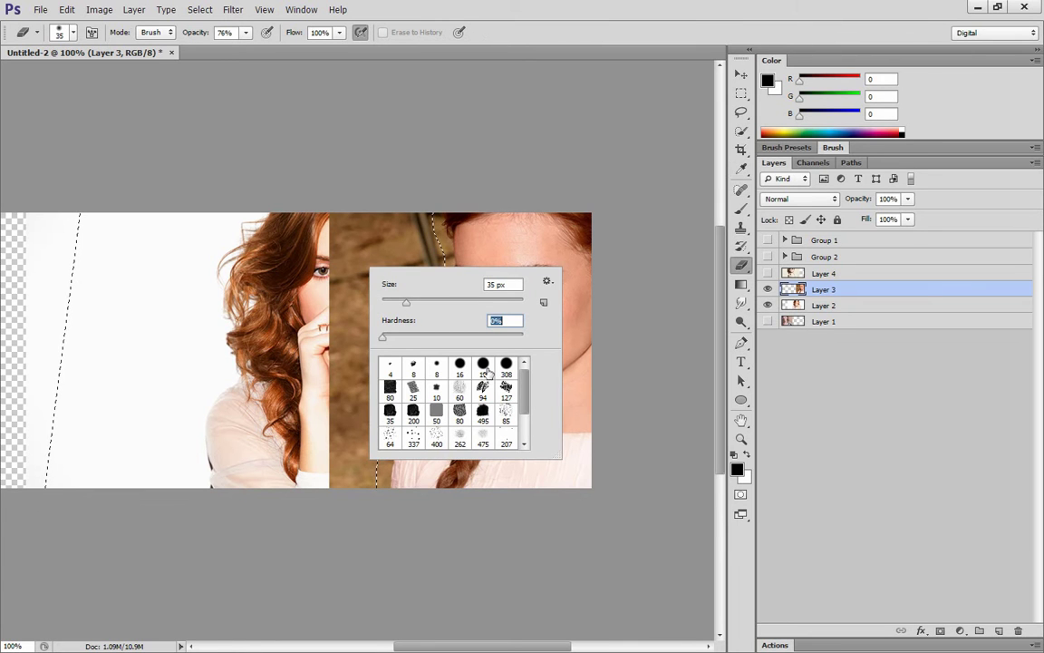
key(Return)
key(bracketright)
key(bracketright)
key(bracketright)
key(bracketright)
key(bracketright)
key(bracketright)
key(bracketright)
key(bracketright)
key(bracketright)
key(bracketright)
key(bracketright)
key(bracketright)
key(bracketright)
key(bracketright)
key(bracketright)
key(bracketright)
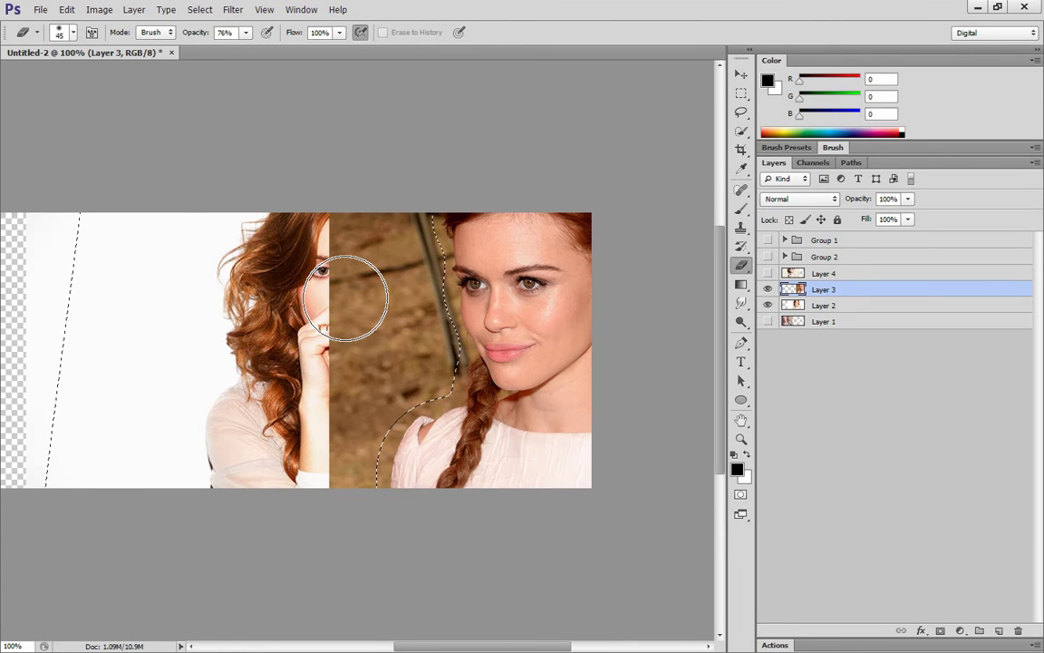
key(bracketleft)
key(bracketleft)
drag(425, 323, 473, 310)
key(ctrl+d)
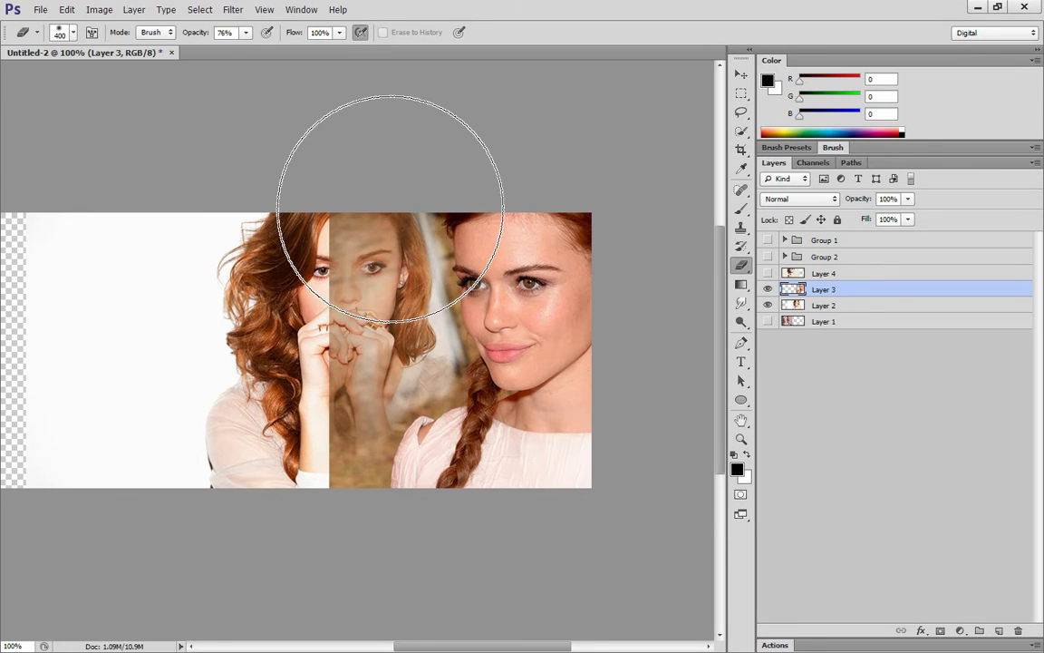
key(ctrl+alt+z)
key(ctrl+alt+z)
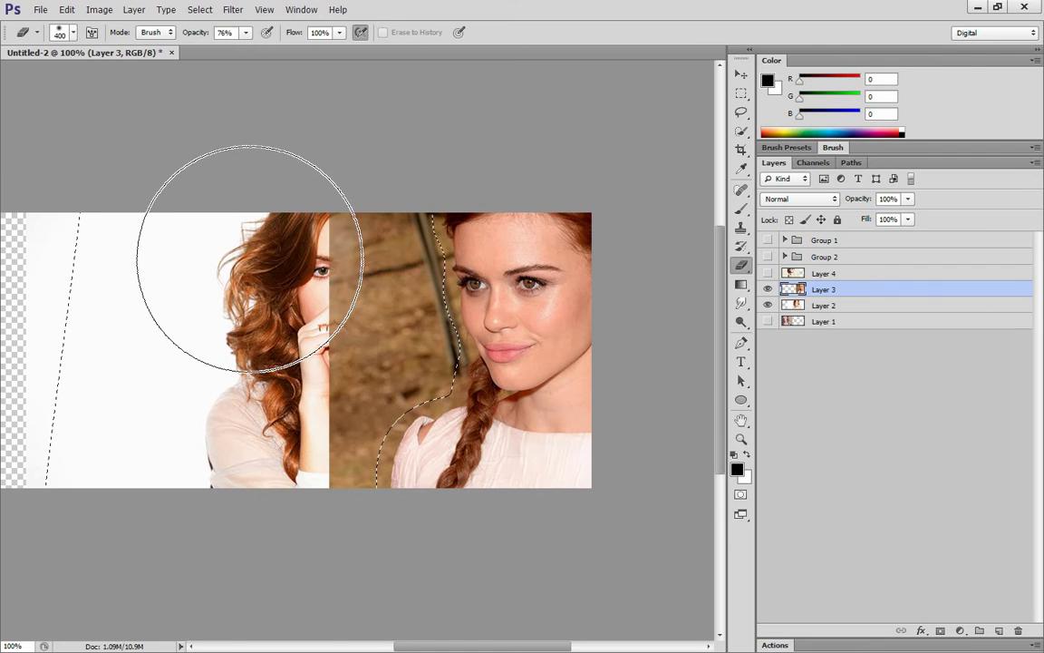
Softly erase Layer 3's background inside the selection to reveal the Layer 2 face, reselecting the area for a second pass, and deselect
mouse_move(239, 263)
mouse_down()
mouse_move(250, 295)
mouse_move(257, 266)
mouse_move(254, 417)
mouse_move(272, 440)
mouse_move(255, 444)
mouse_move(322, 270)
mouse_up()
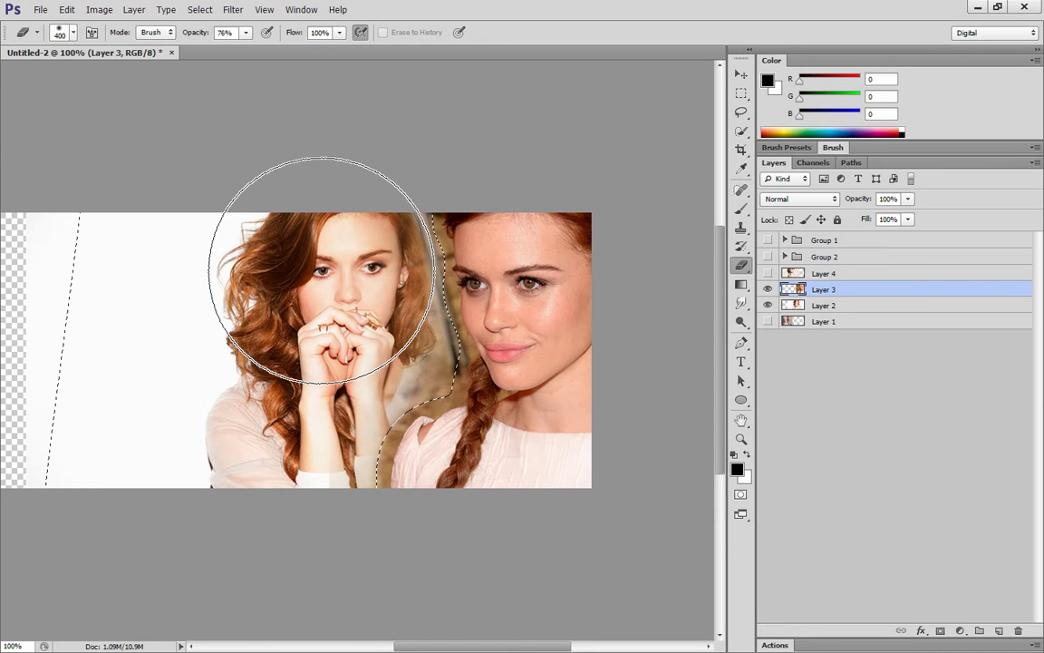
key(ctrl+d)
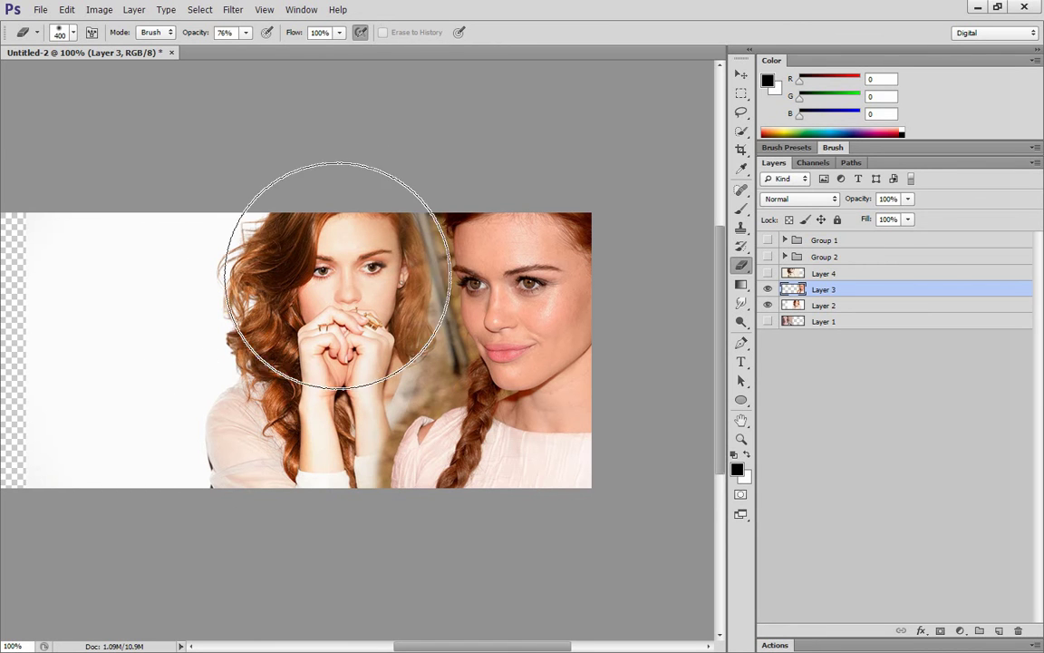
key(m)
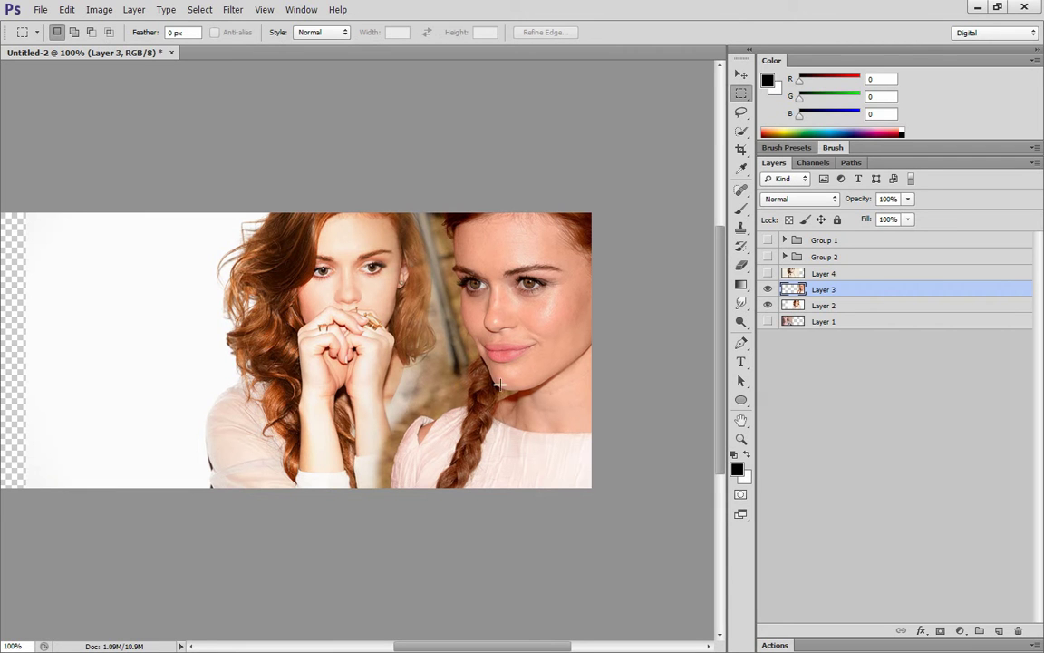
key(ctrl+shift+d)
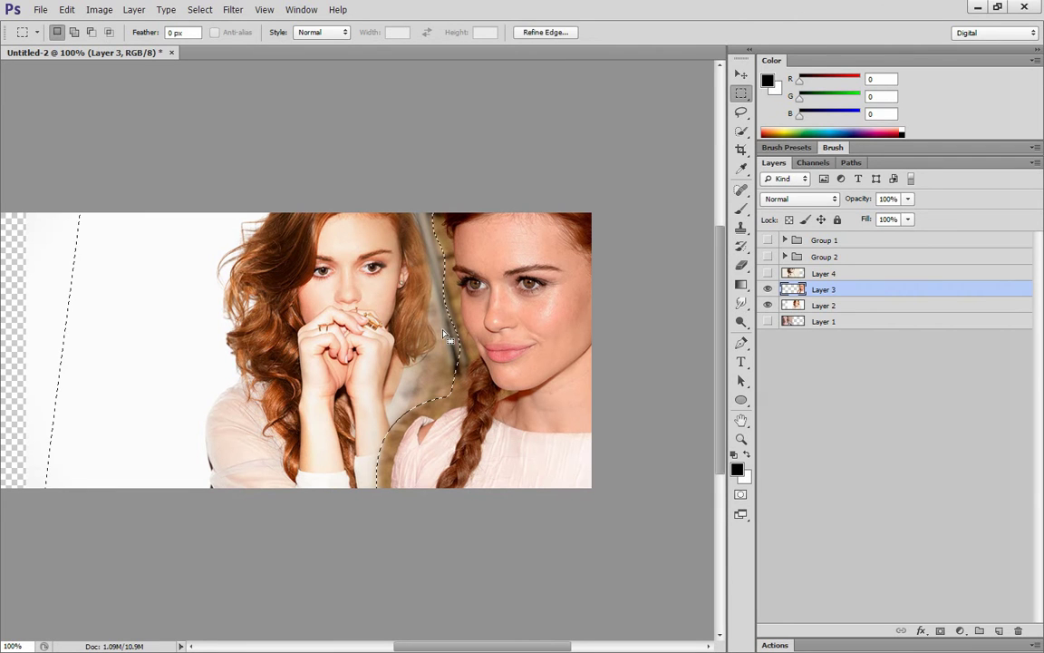
key(e)
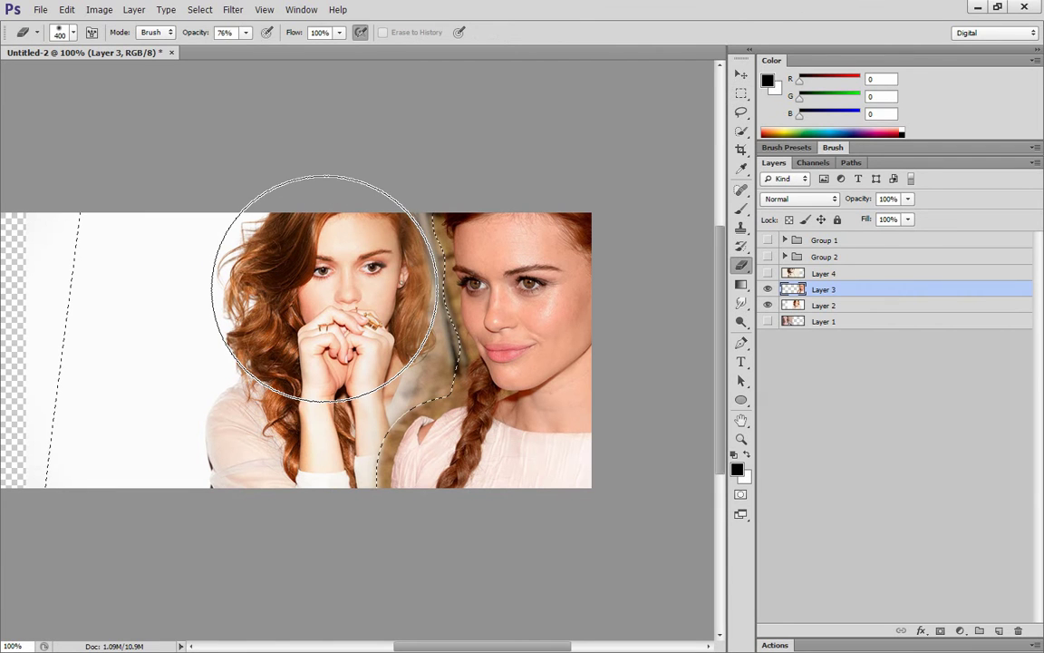
drag(325, 288, 425, 485)
key(ctrl+d)
Duplicate Layer 2 and place the copy above Layer 3
key(m)
click(820, 307)
key(ctrl+alt+j)
key(Return)
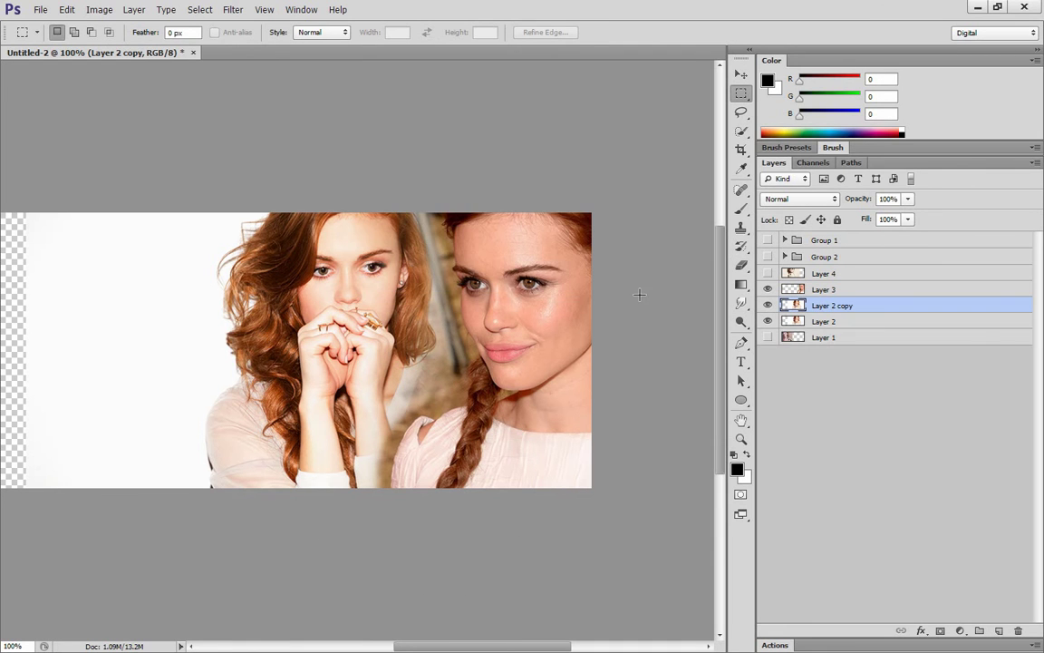
drag(817, 309, 819, 285)
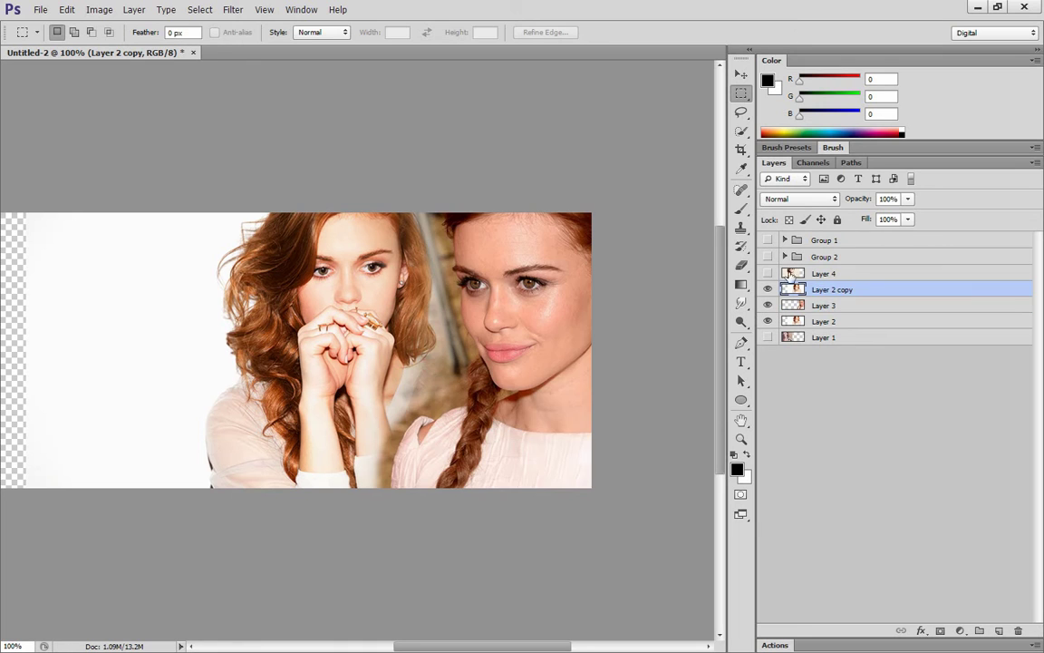
Draw a Pen path along the right edge of the hair and shoulder on Layer 2 copy, around its white background, and make it a selection
key(p)
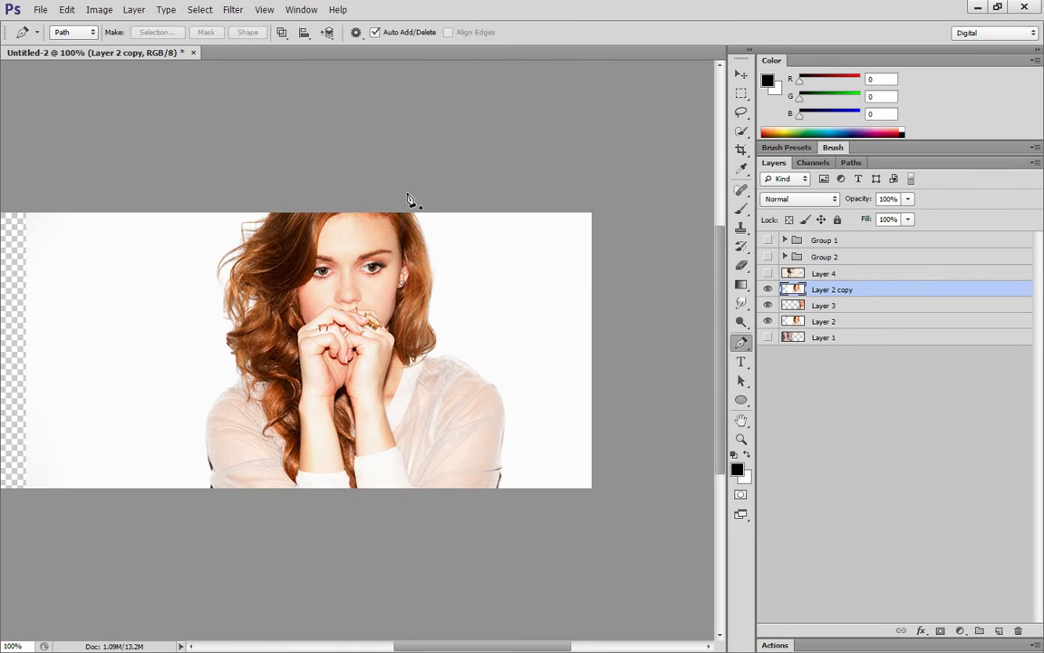
drag(429, 245, 434, 327)
key(ctrl+z)
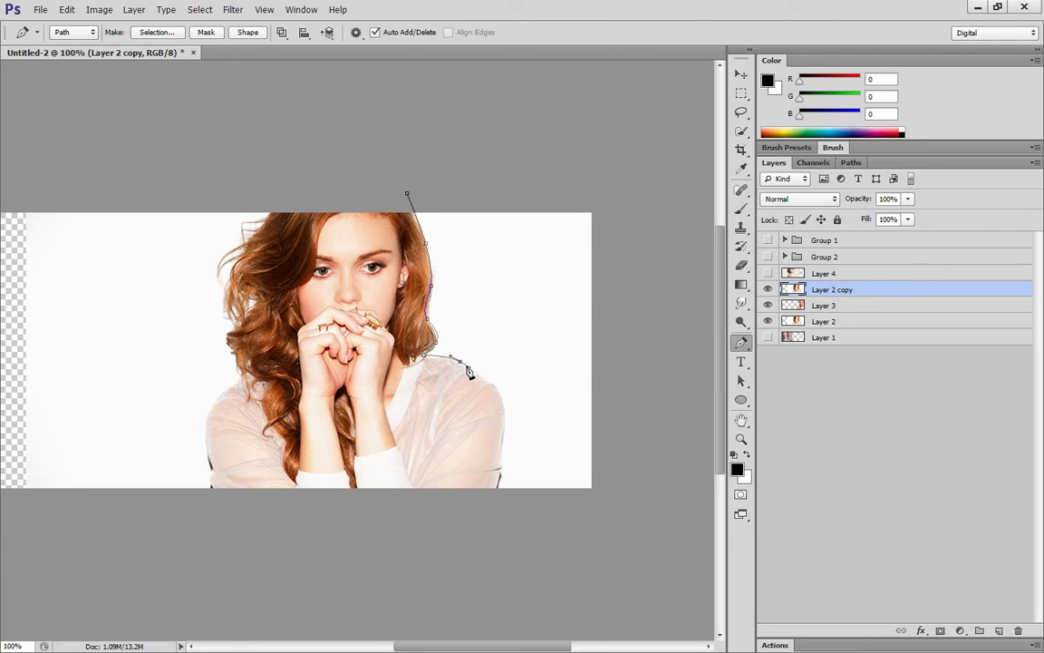
drag(507, 417, 505, 424)
drag(503, 442, 502, 462)
click(495, 500)
click(626, 526)
click(632, 213)
click(570, 159)
click(503, 162)
click(157, 32)
key(Return)
Erase the selected white background from Layer 2 copy with the large soft Eraser and deselect
key(e)
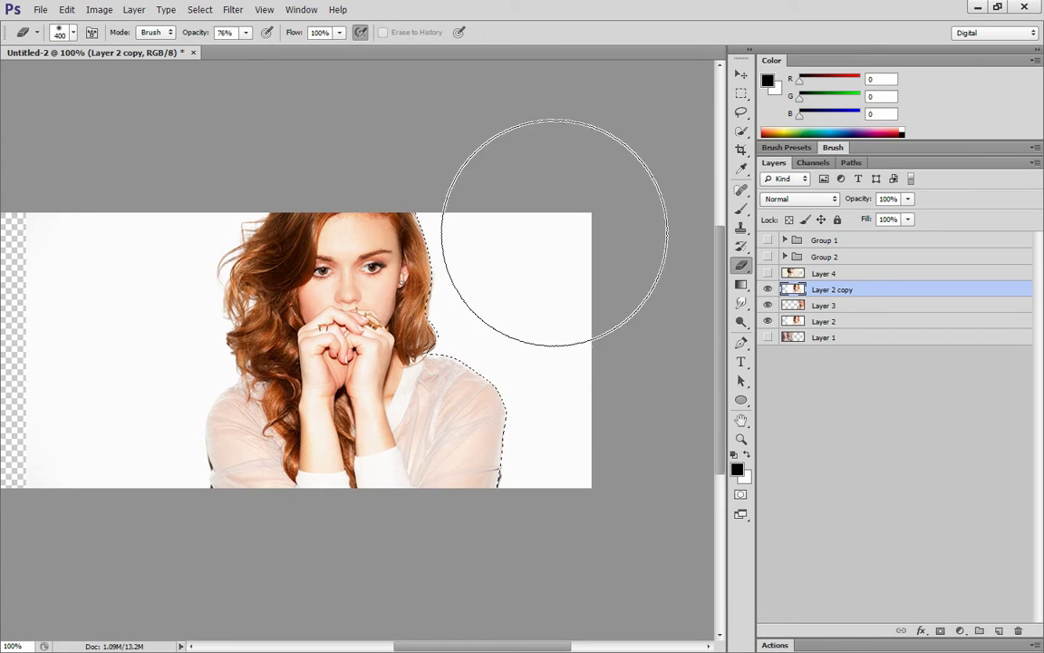
mouse_move(461, 277)
mouse_down()
mouse_move(502, 291)
mouse_move(502, 350)
mouse_move(541, 385)
mouse_move(549, 457)
mouse_move(539, 457)
mouse_move(586, 281)
mouse_move(571, 233)
mouse_move(510, 199)
mouse_move(594, 319)
mouse_move(593, 443)
mouse_move(536, 402)
mouse_up()
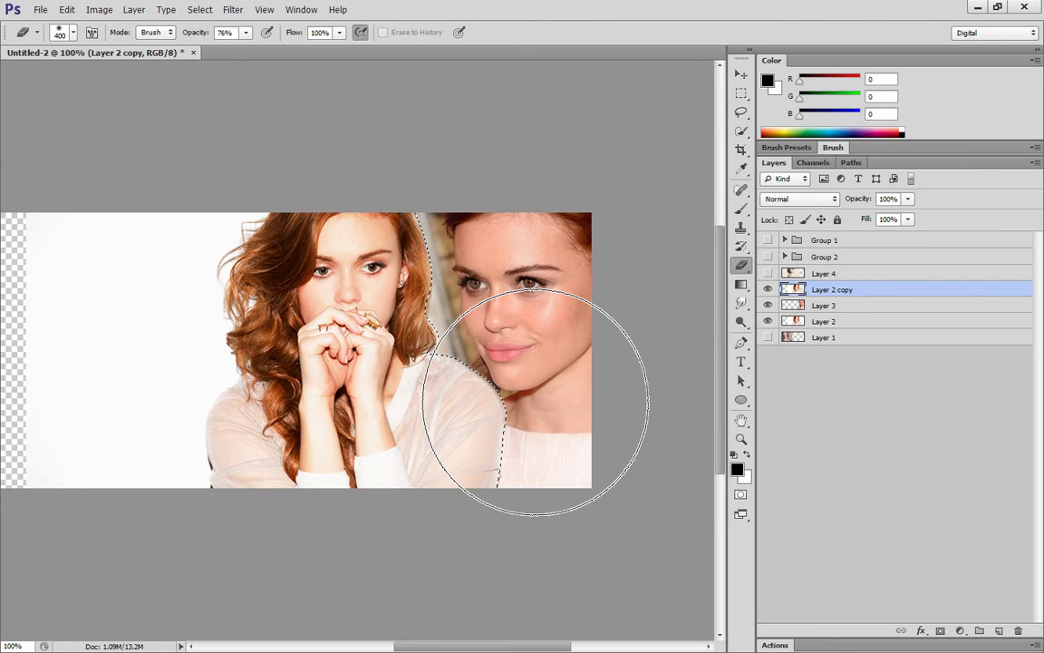
key(ctrl+d)
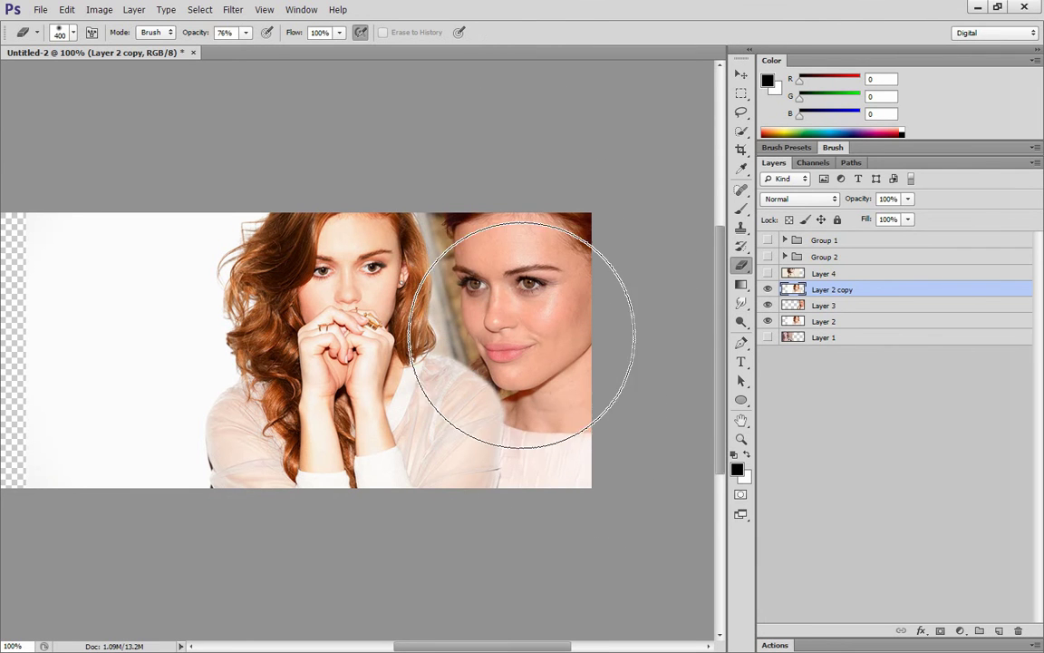
Draw a Pen path around the right shoulder and sleeve on Layer 2 copy and make a selection with a 15-pixel feather
key(p)
click(441, 313)
drag(428, 363, 422, 376)
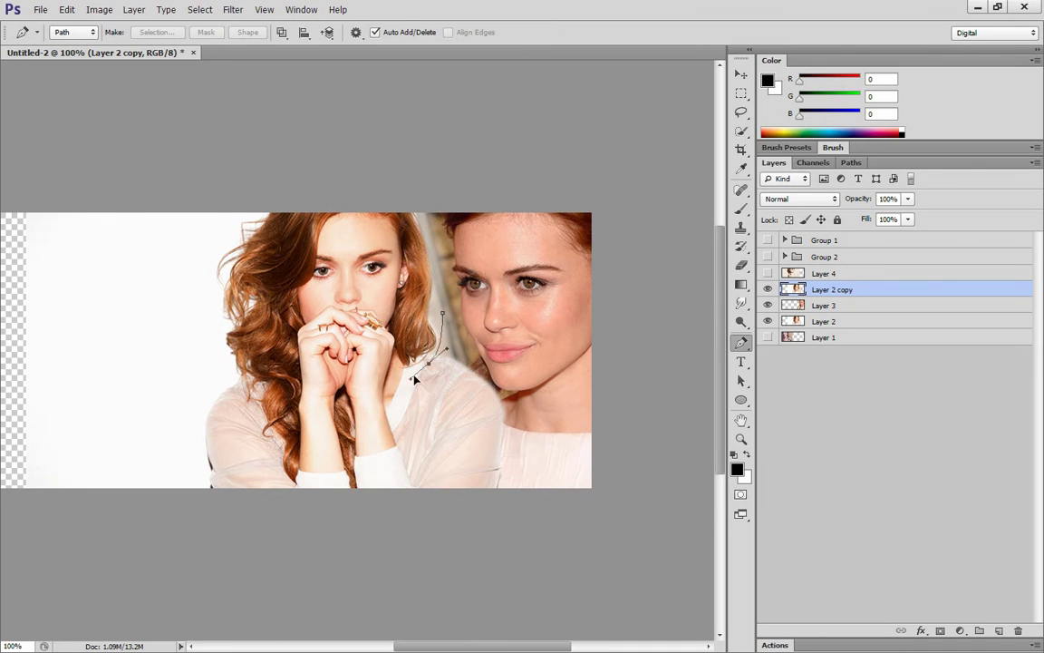
click(429, 510)
click(628, 526)
click(613, 208)
click(555, 181)
click(467, 185)
click(156, 32)
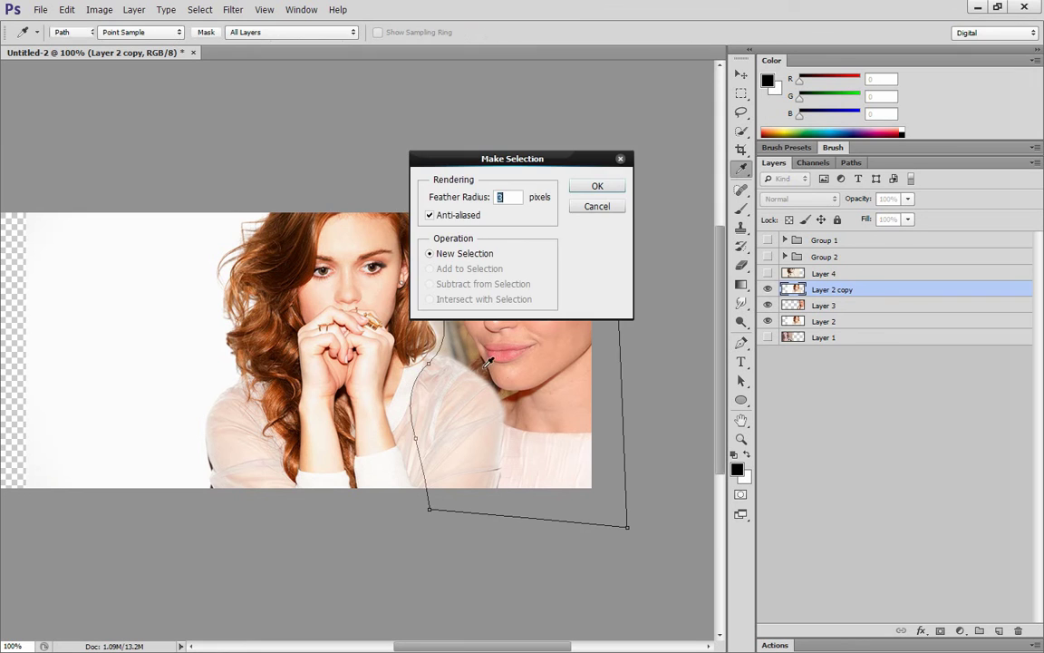
text(15)
key(Return)
Erase the selected shoulder and sleeve from Layer 2 copy to reveal the braid on Layer 3, and deselect
key(e)
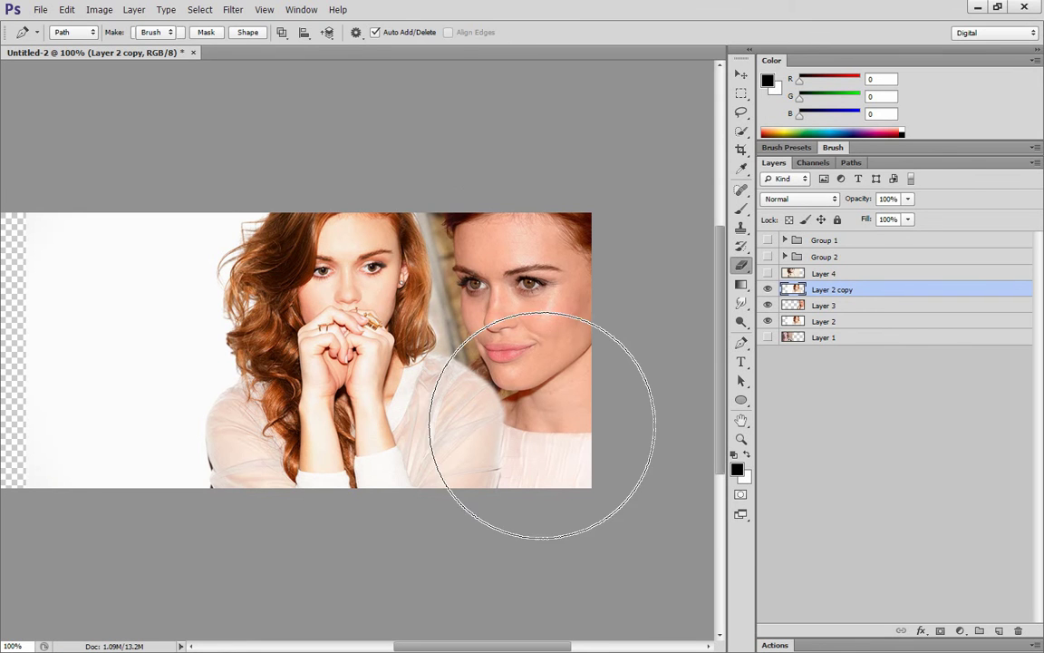
mouse_move(549, 397)
mouse_down()
mouse_move(537, 467)
mouse_move(496, 500)
mouse_move(509, 508)
mouse_move(498, 502)
mouse_move(551, 448)
mouse_move(560, 373)
mouse_move(590, 515)
mouse_up()
key(ctrl+d)
key(m)
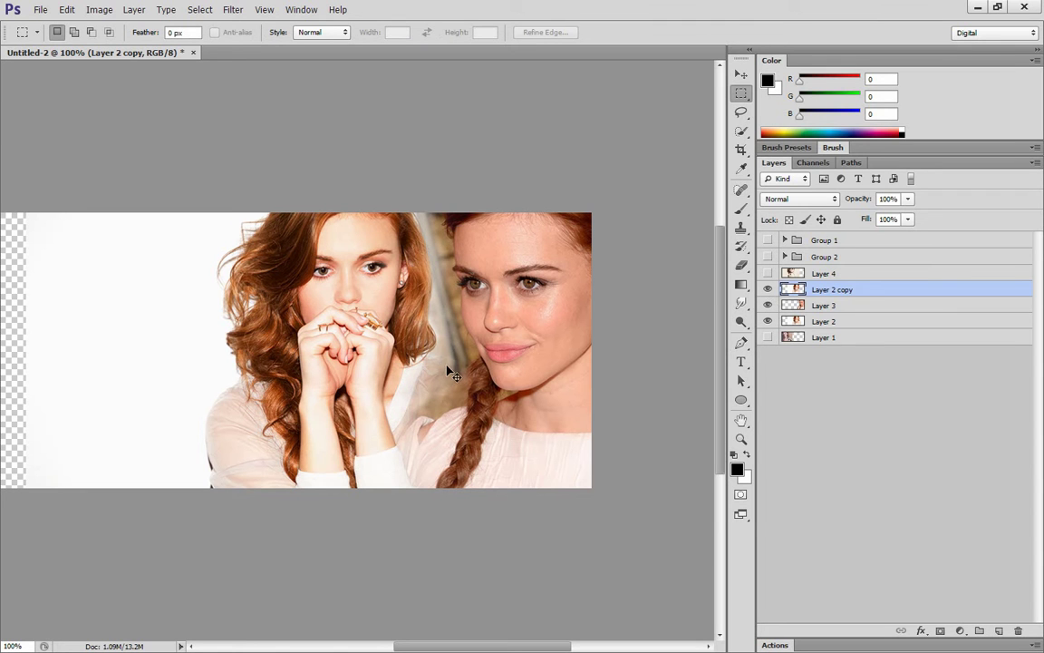
Try to clean up the area between the hair and the braid on Layer 2 copy and Layer 3 with a 19 px Eraser
key(e)
right_click(503, 350)
double_click(558, 446)
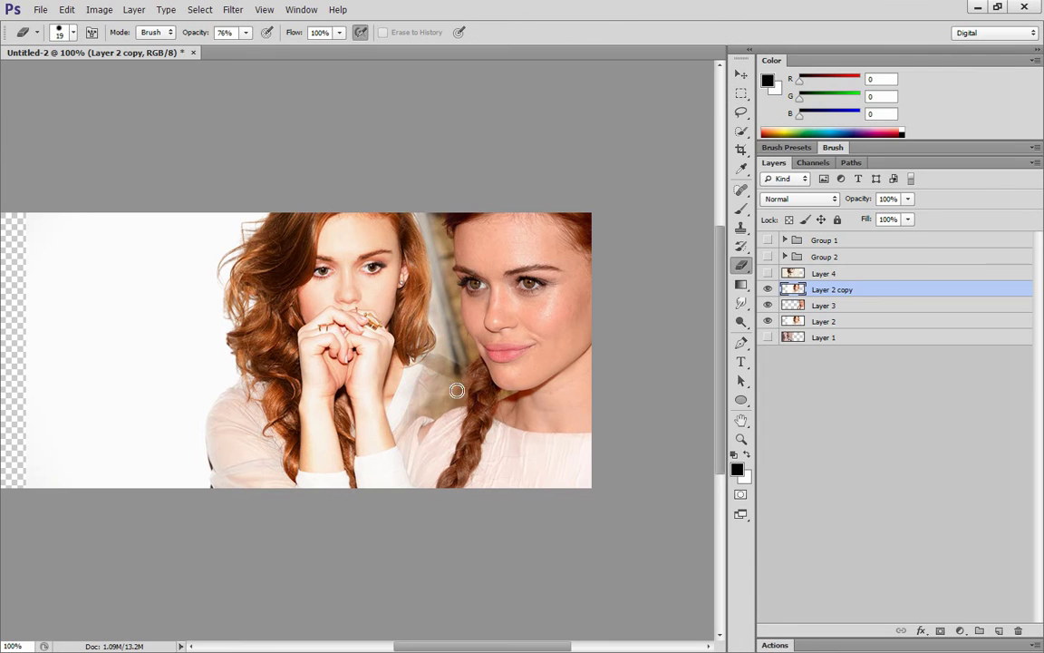
key(alt+bracketleft)
mouse_move(455, 370)
mouse_down()
mouse_move(463, 387)
mouse_move(448, 404)
mouse_move(431, 401)
mouse_move(446, 379)
mouse_up()
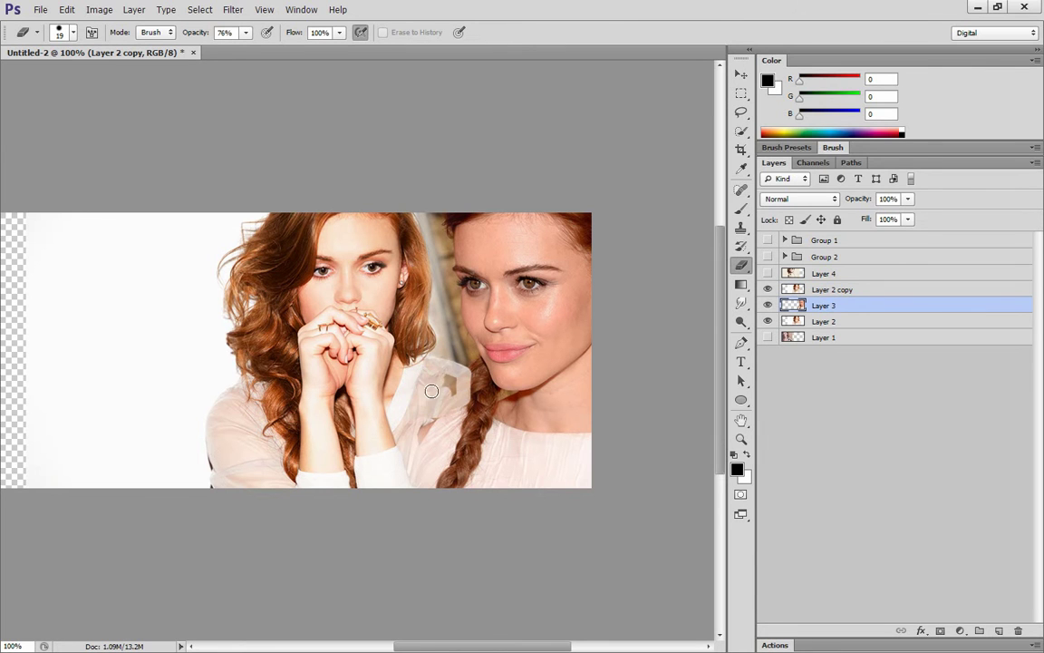
key(alt+bracketright)
key(m)
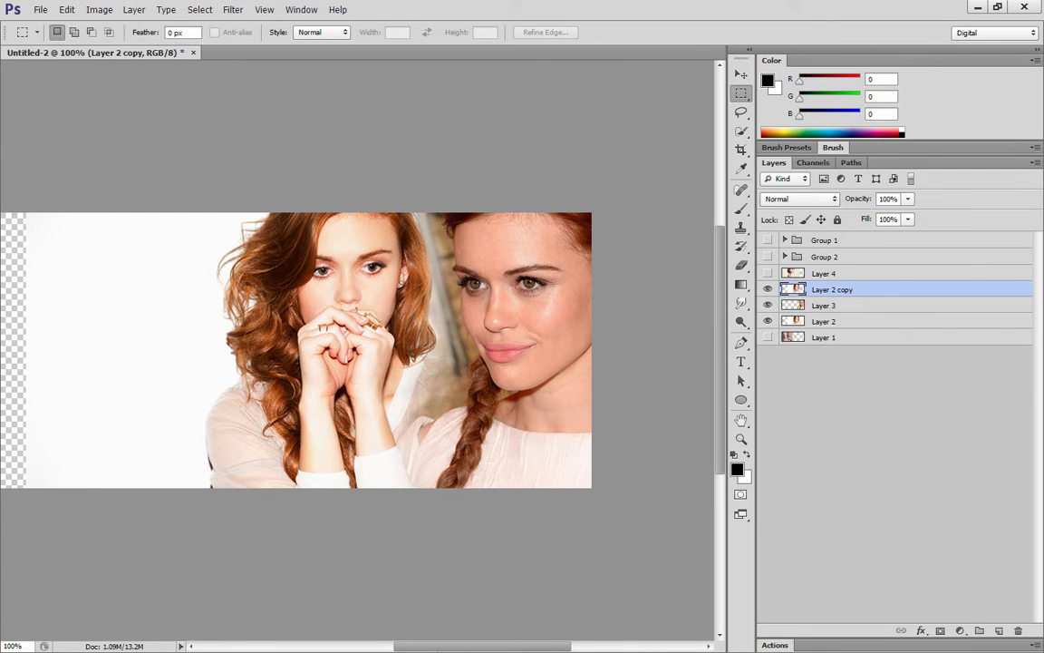
scroll(396, 632, left, 5)
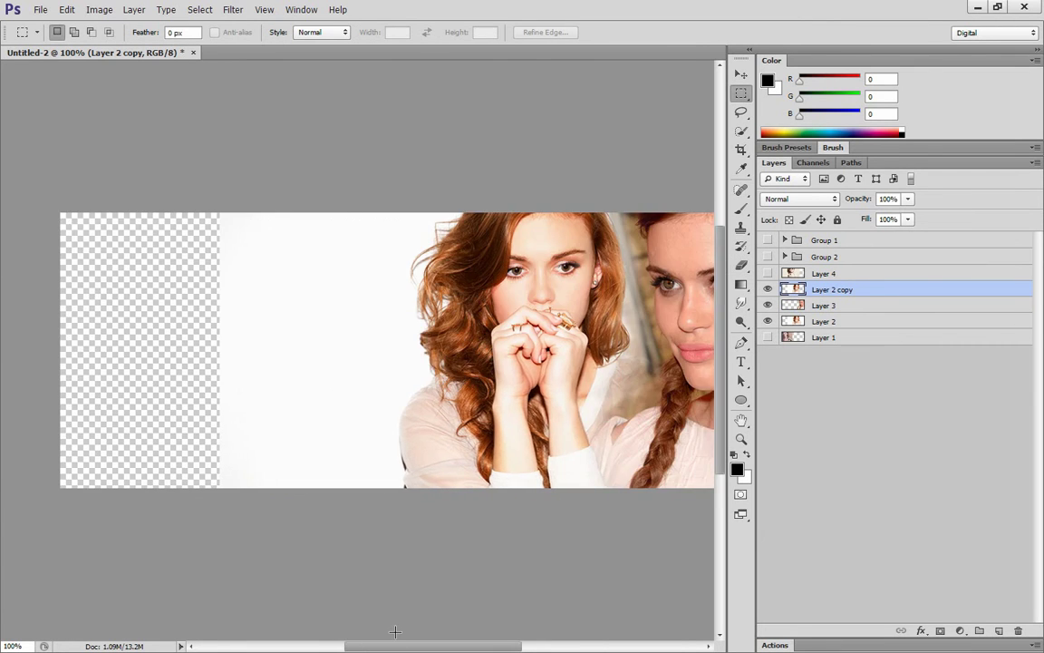
key(ctrl+minus)
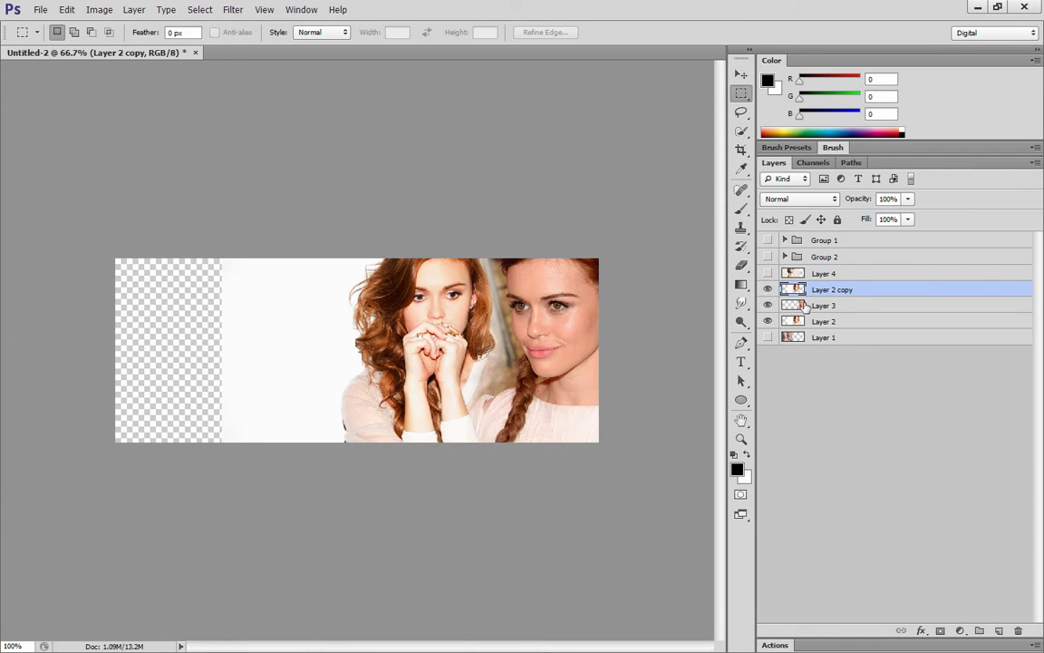
Merge Layer 2 copy, Layer 3 and Layer 2 into a single layer
key(ctrl+plus)
shift+click(823, 323)
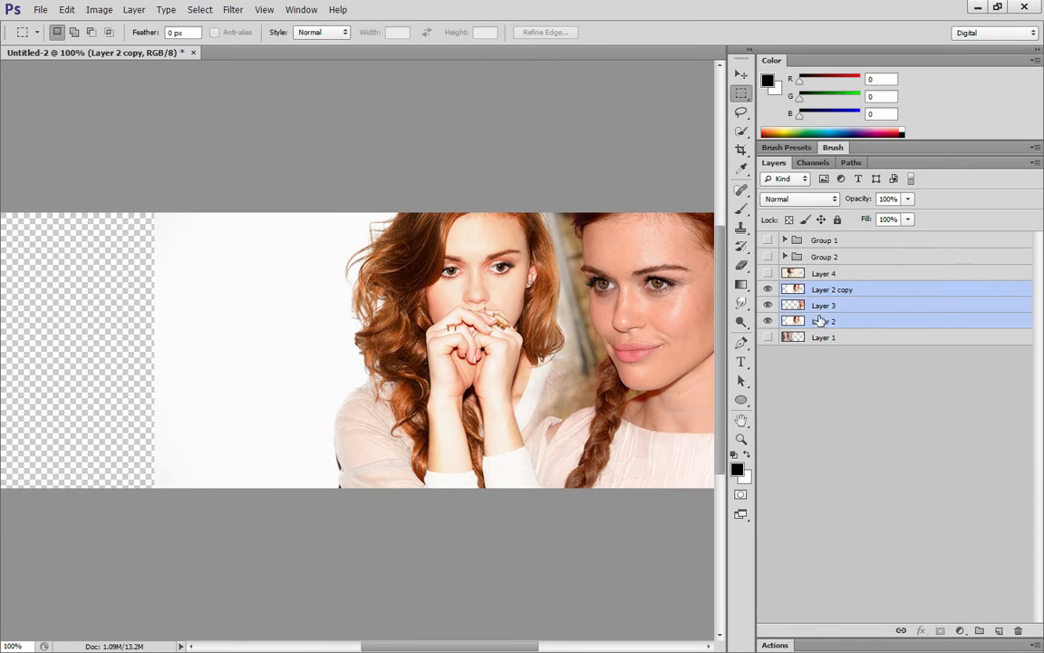
right_click(823, 323)
click(876, 510)
key(ctrl+minus)
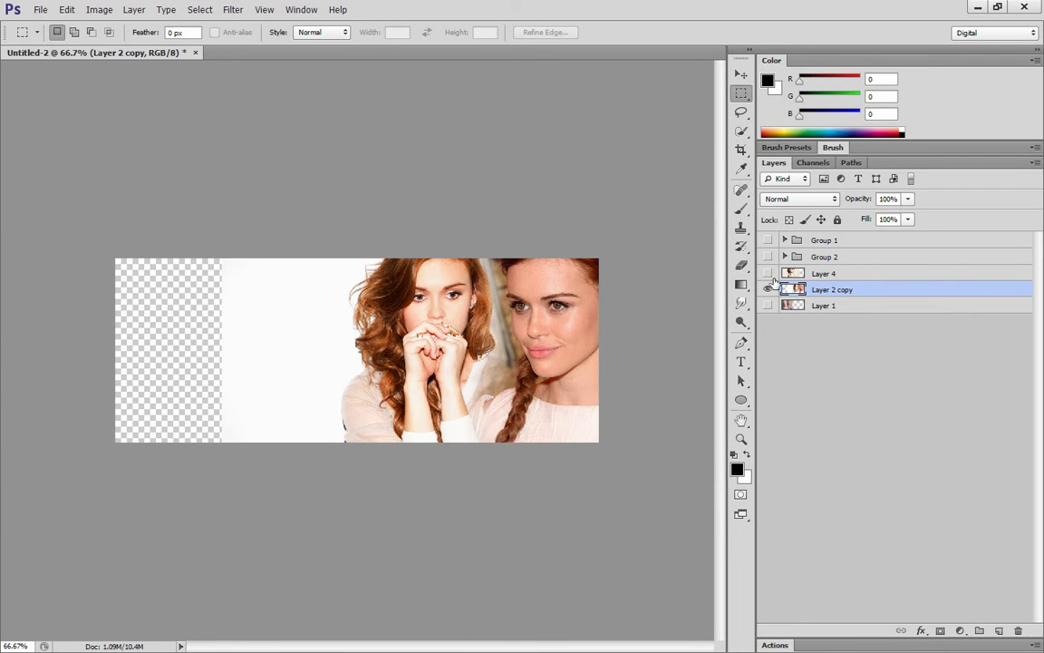
Show Layer 4, lower its opacity to 58%, and shift it left so its face sits beside the curly hair
key(ctrl+plus)
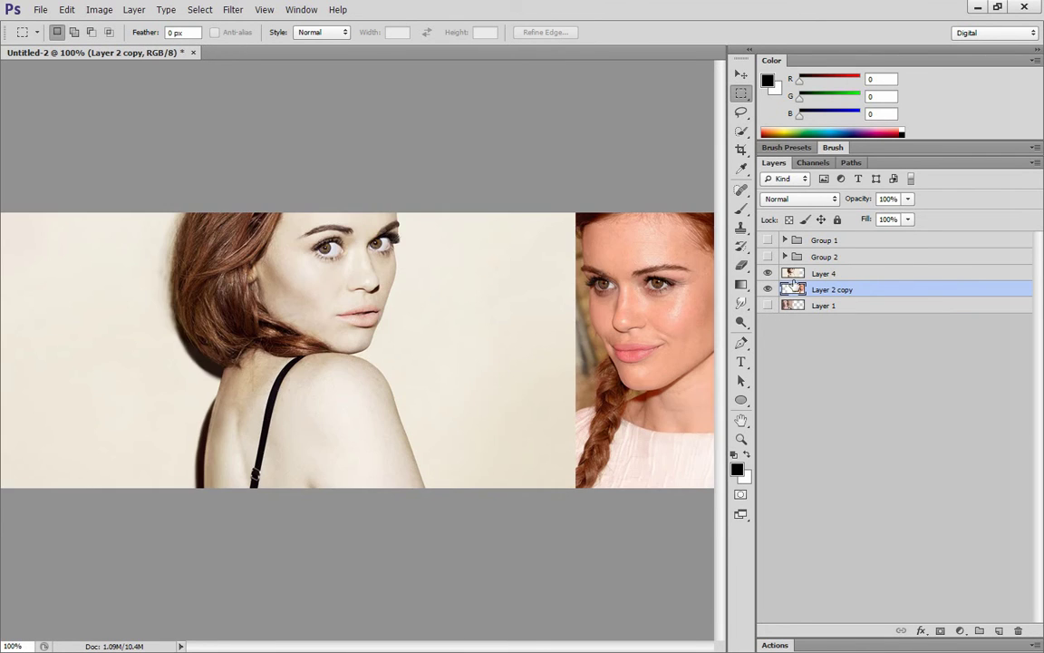
key(p)
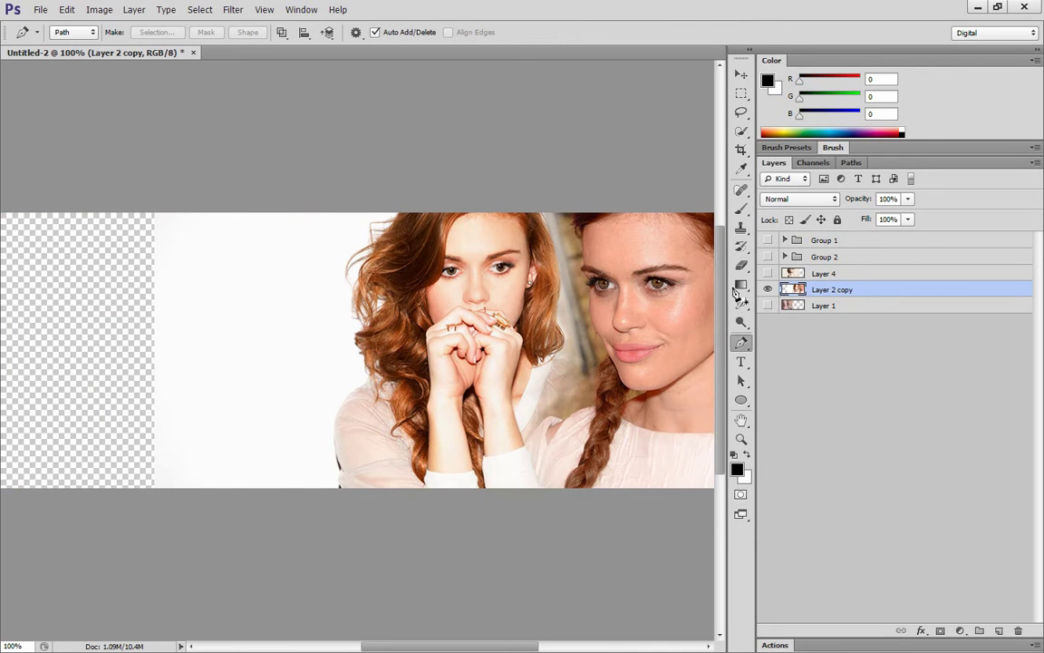
click(768, 273)
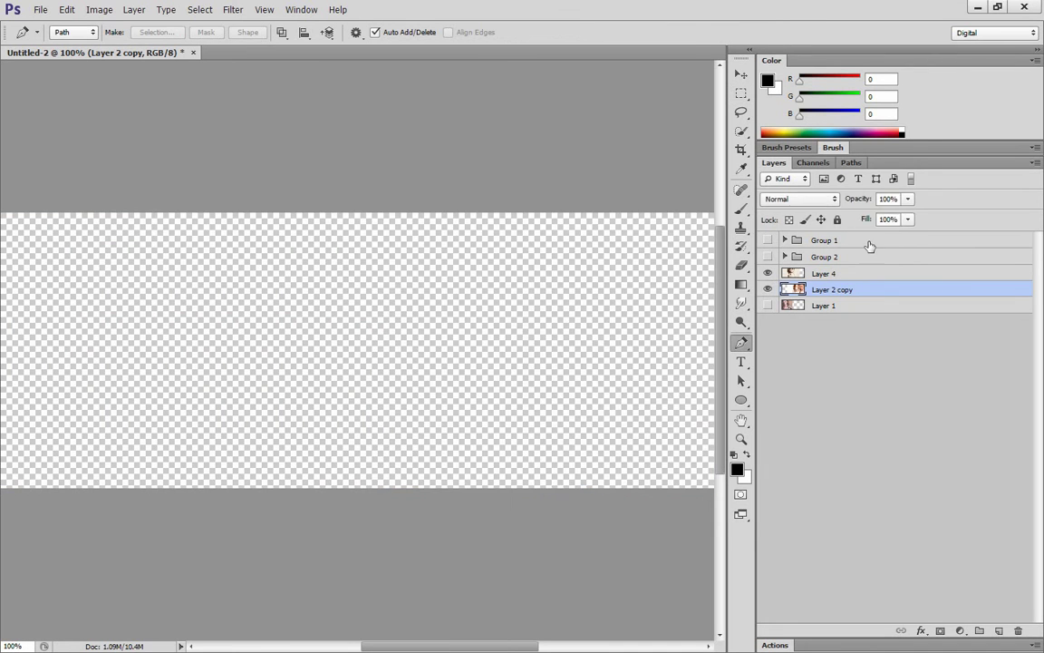
click(816, 273)
key(m)
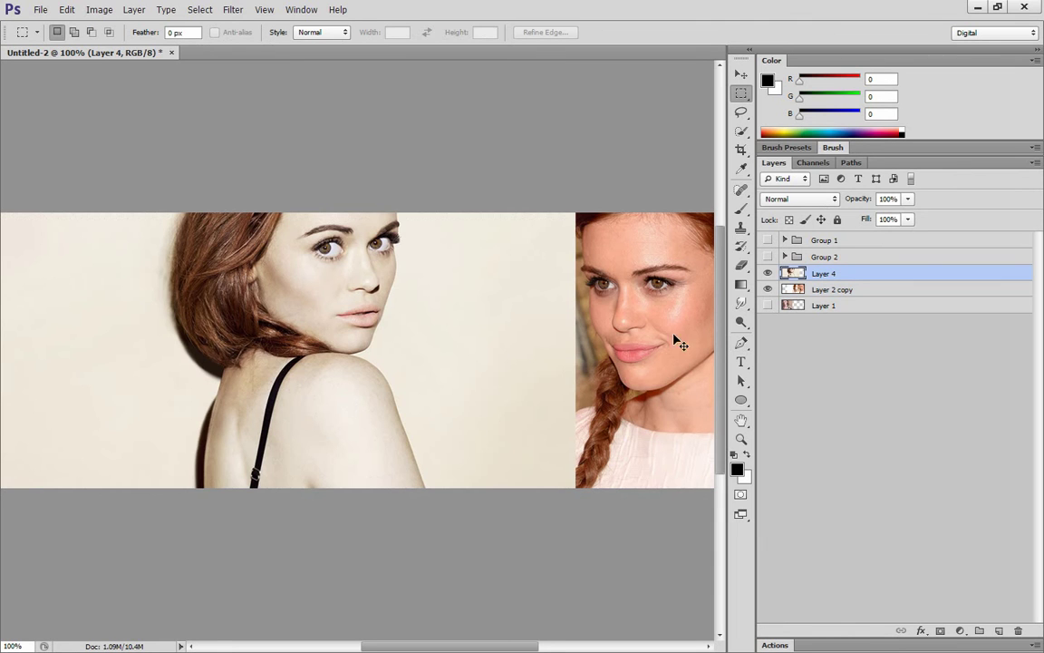
click(895, 199)
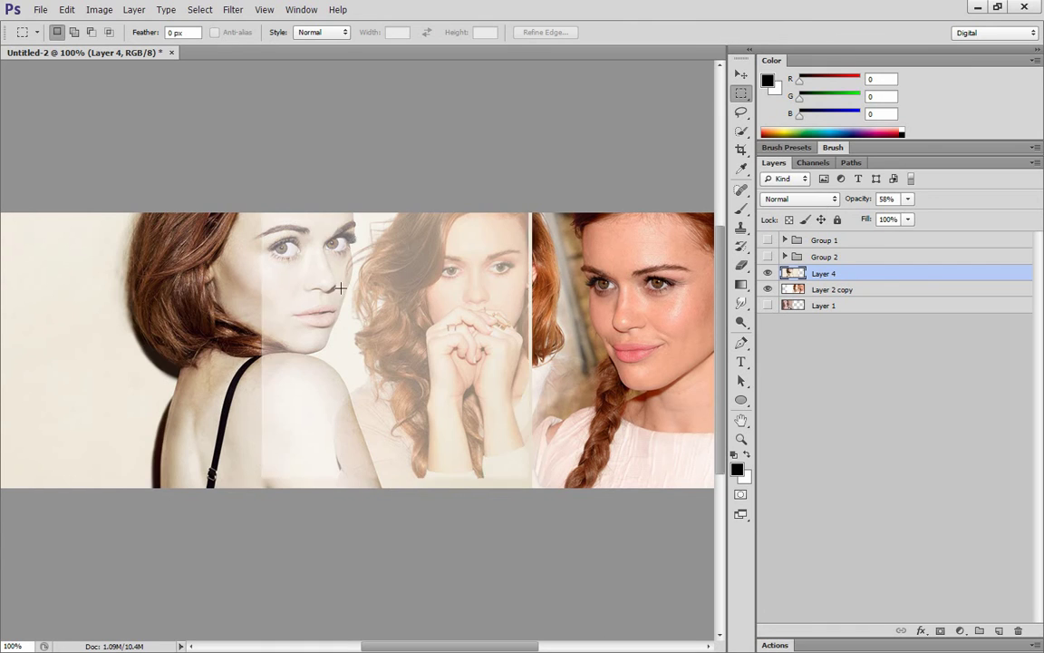
Draw a Pen path on Layer 4 from the face's edge around the overlapped middle portrait and make a selection with a 15-pixel feather
key(p)
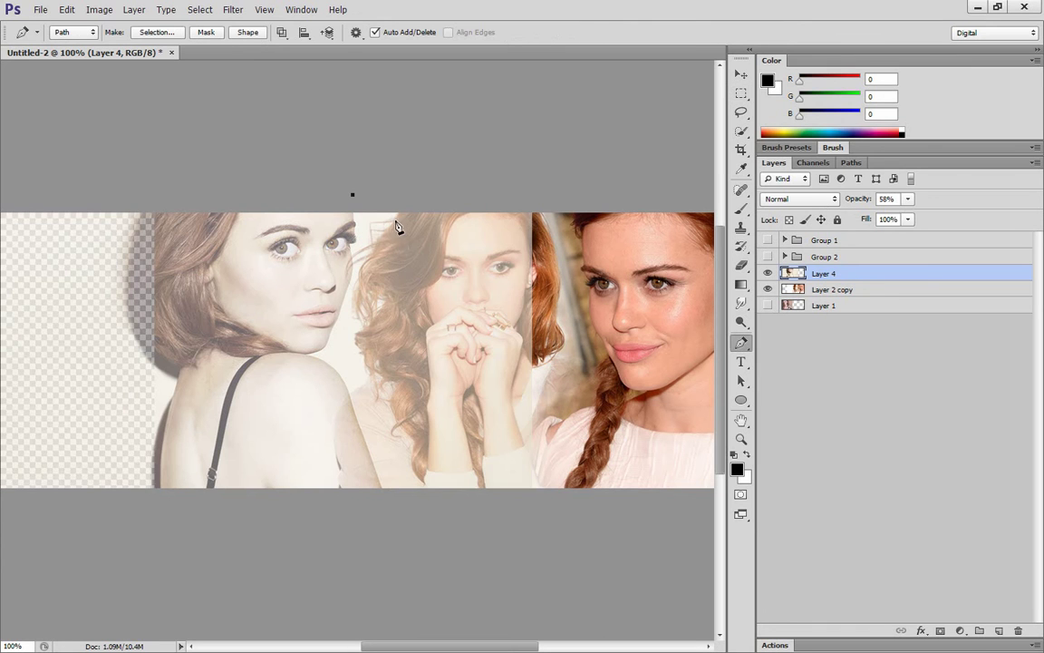
right_click(426, 226)
click(461, 245)
click(359, 193)
drag(366, 236, 359, 281)
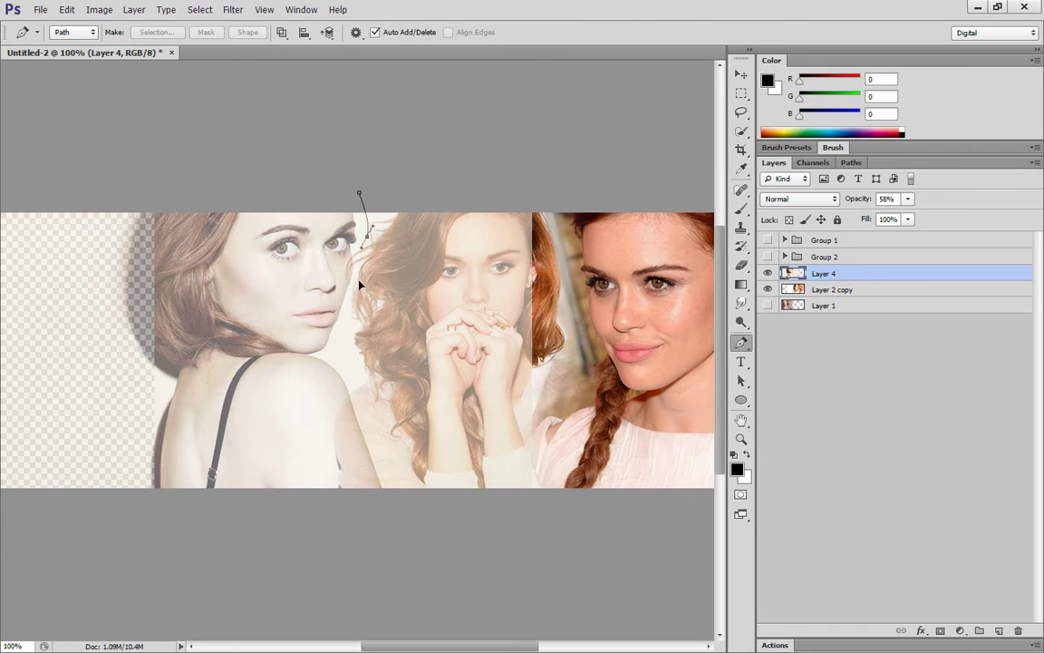
click(341, 357)
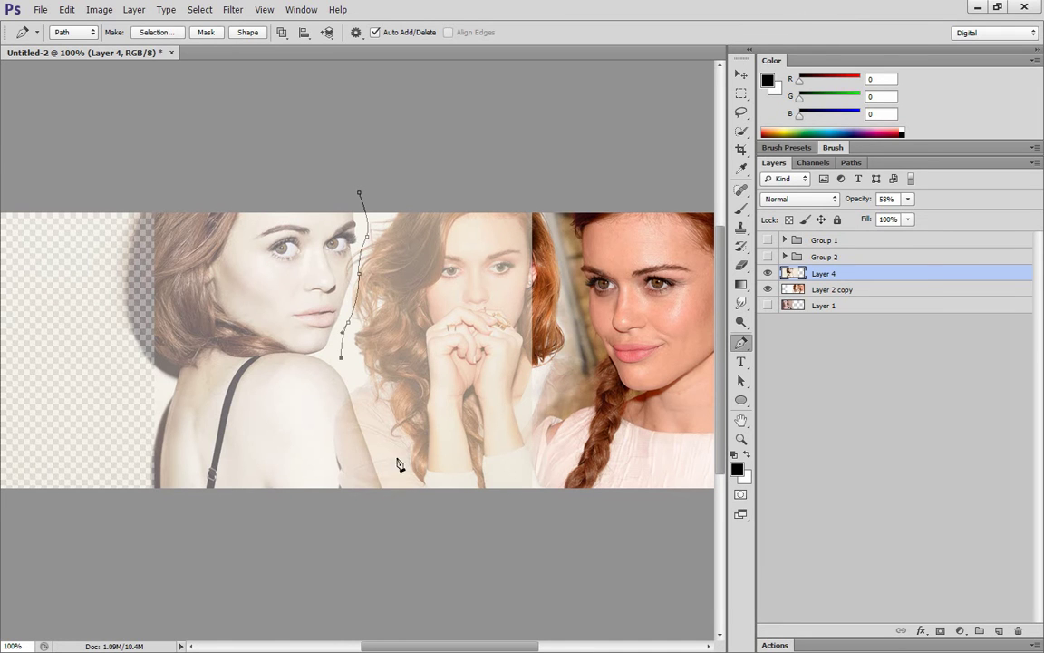
drag(600, 402, 666, 232)
drag(623, 152, 474, 132)
click(401, 140)
click(157, 31)
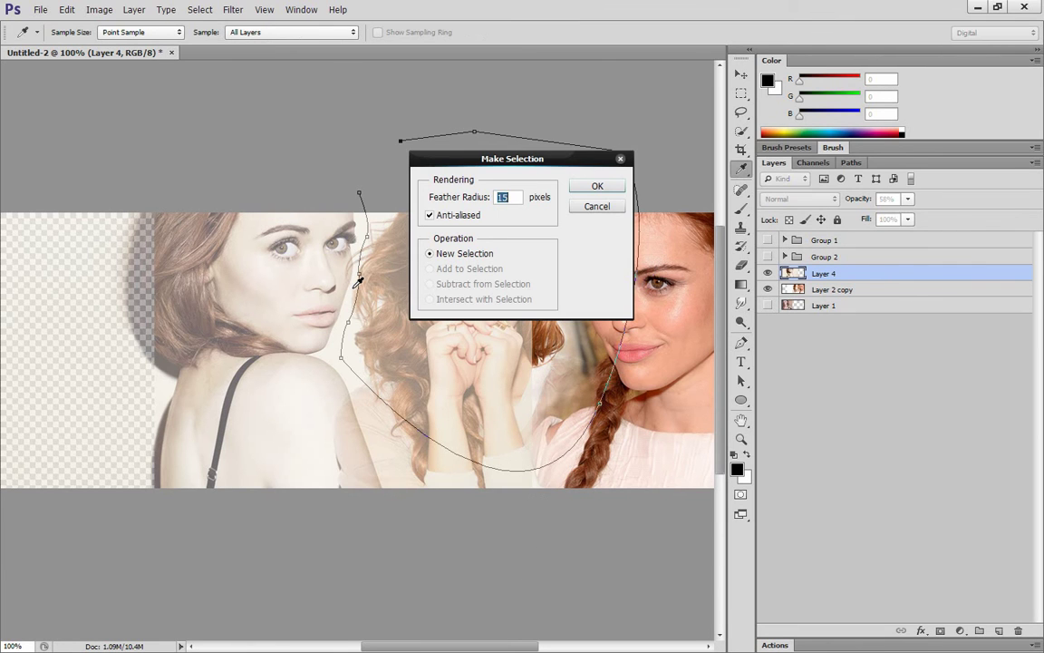
key(Return)
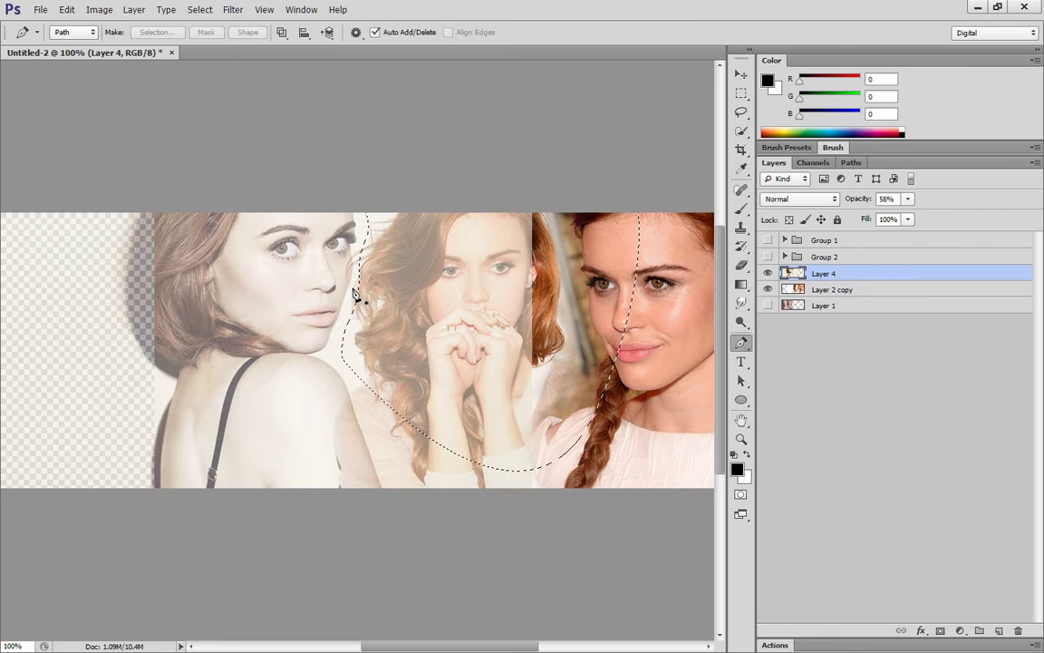
Soften the Eraser, enlarge it to 300 px, and restore Layer 4's opacity to 100%
key(e)
right_click(452, 273)
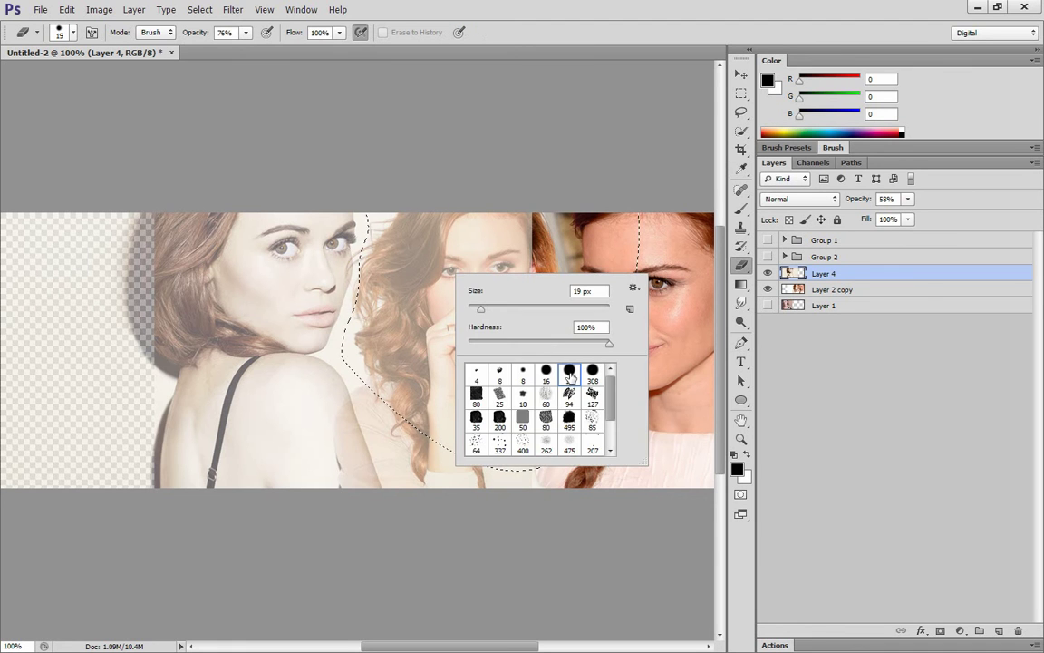
drag(477, 341, 413, 335)
click(663, 310)
click(909, 199)
drag(933, 216, 945, 217)
key(bracketright)
key(bracketright)
key(bracketright)
key(bracketright)
key(bracketright)
key(bracketright)
key(bracketright)
key(bracketright)
key(bracketright)
key(bracketright)
key(bracketright)
key(bracketright)
key(bracketright)
key(bracketright)
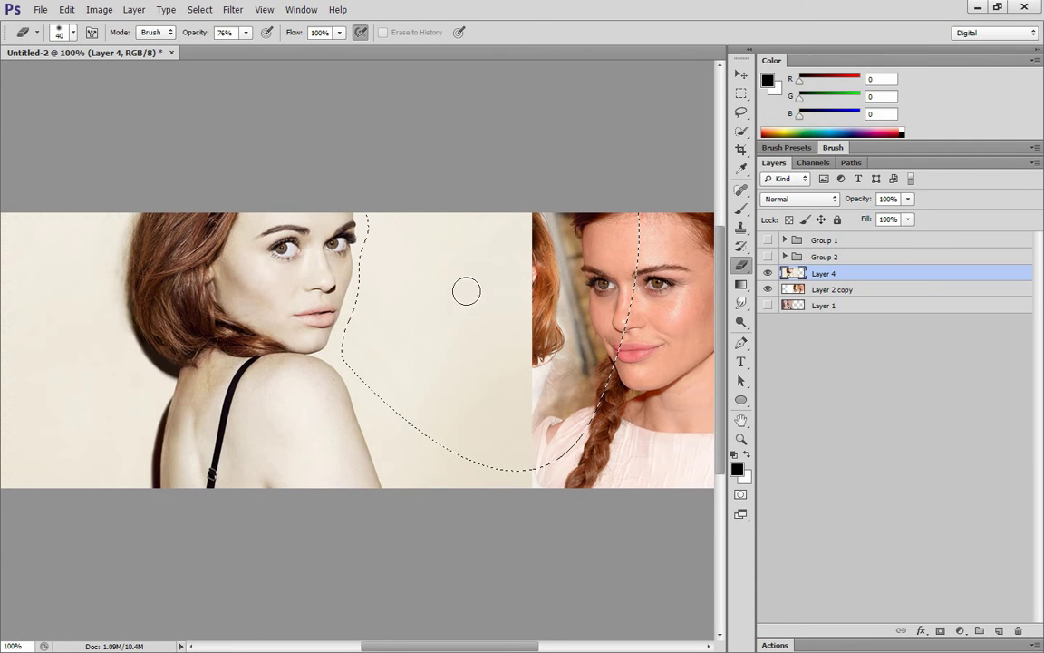
Erase the selected background from Layer 4 to reveal the middle portrait's hair, face and hands, and deselect
mouse_move(517, 268)
mouse_down()
mouse_move(479, 326)
mouse_move(481, 347)
mouse_move(519, 374)
mouse_move(503, 404)
mouse_move(503, 352)
mouse_move(449, 245)
mouse_move(502, 302)
mouse_up()
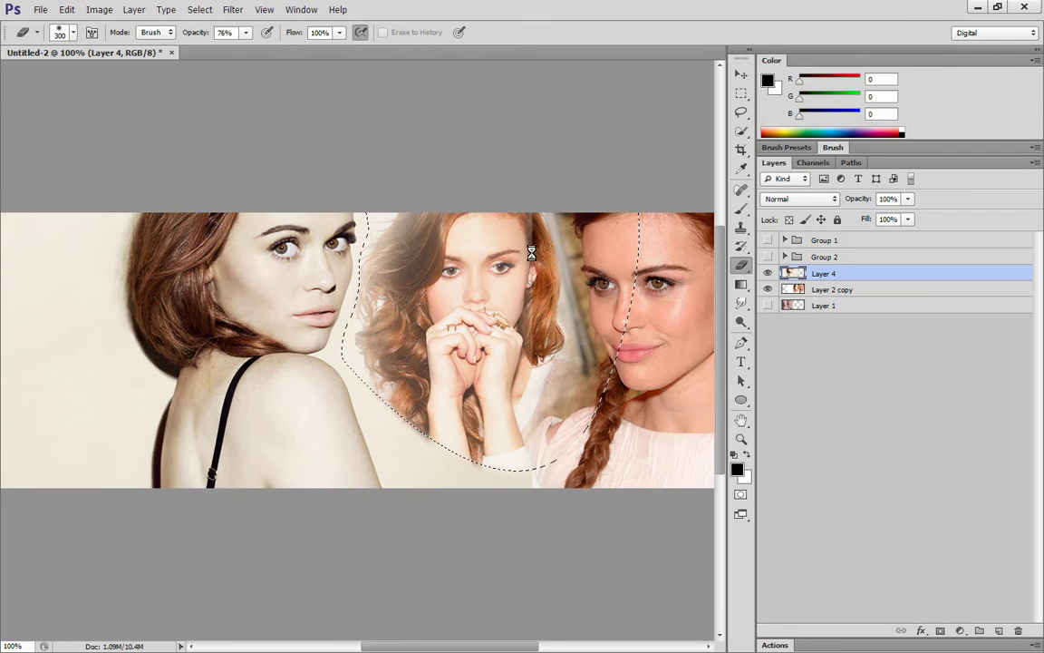
mouse_move(563, 348)
mouse_down()
mouse_move(420, 276)
mouse_move(443, 276)
mouse_move(443, 308)
mouse_move(483, 343)
mouse_move(464, 312)
mouse_up()
key(ctrl+plus)
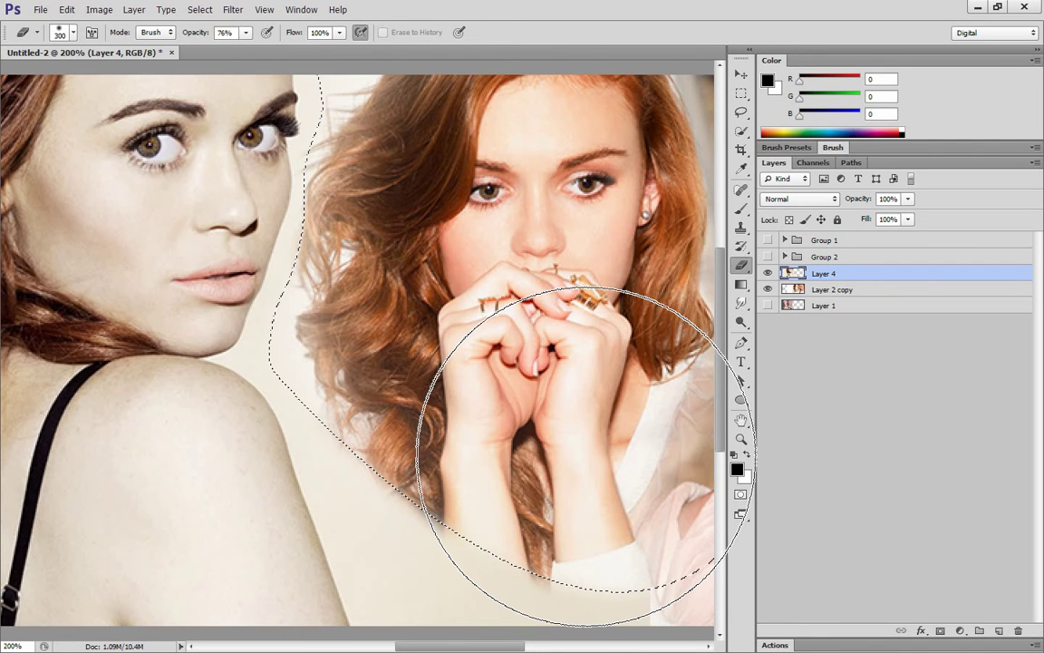
mouse_move(446, 647)
mouse_down()
mouse_move(457, 642)
mouse_move(429, 600)
mouse_up()
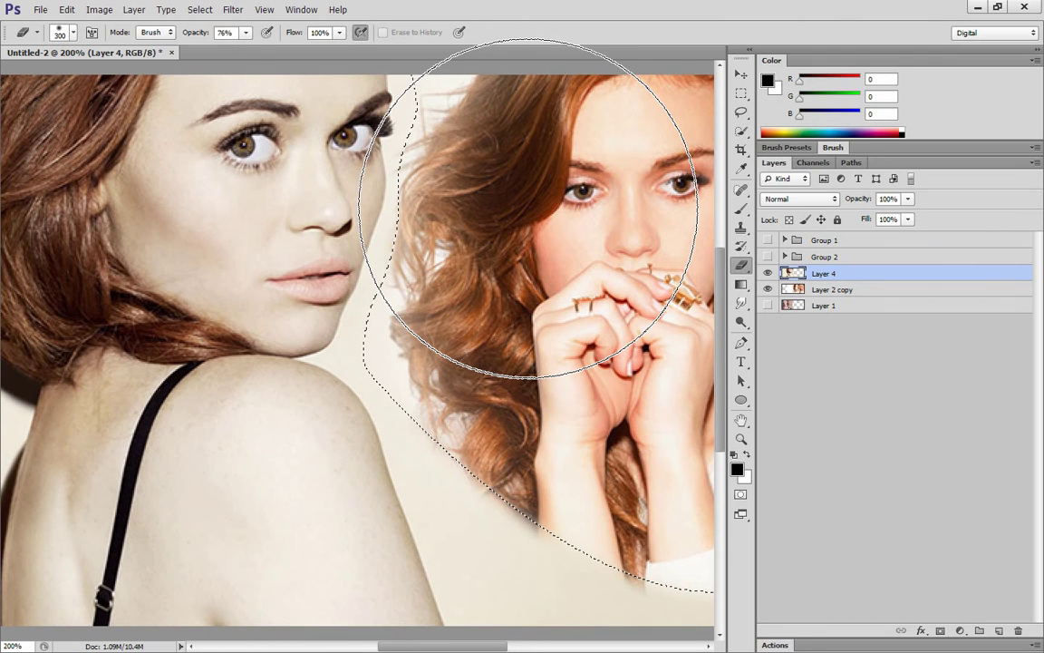
key(ctrl+d)
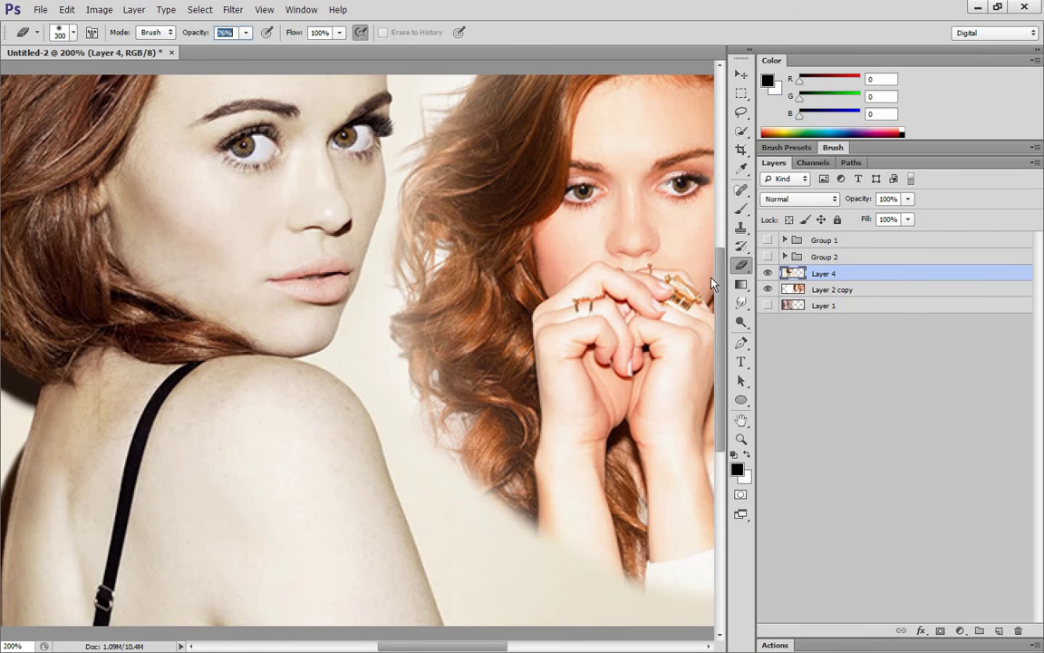
Shrink the soft Eraser to 60 px and erase the Layer 4 background covering the edge of the curly hair
scroll(414, 319, up, 2)
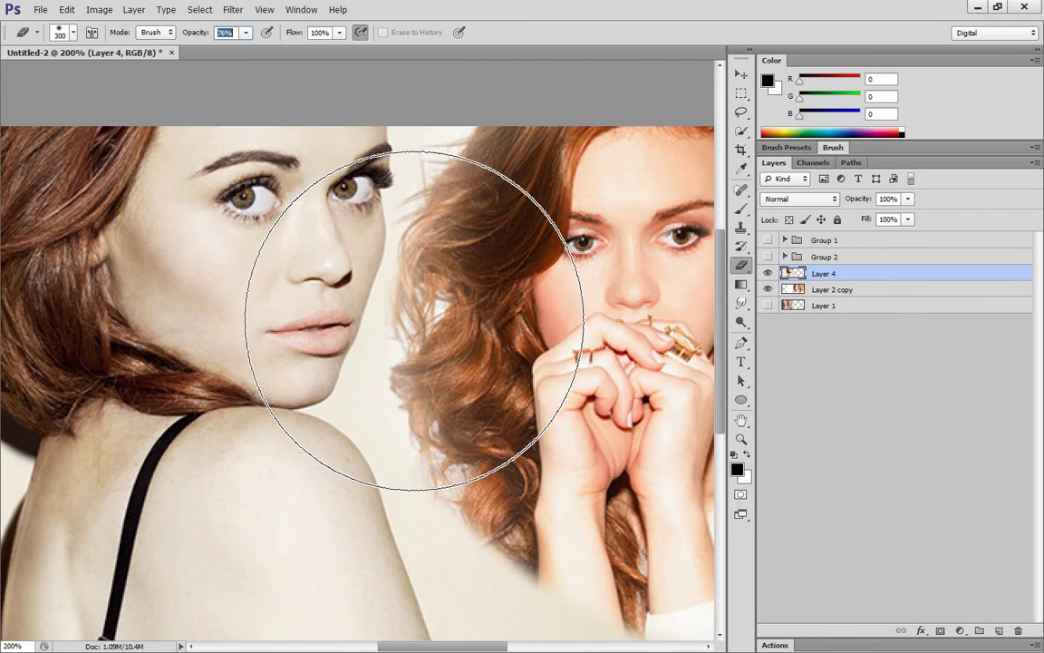
key(bracketleft)
key(bracketleft)
key(bracketleft)
key(bracketleft)
key(bracketleft)
key(bracketleft)
key(bracketleft)
key(bracketleft)
key(bracketleft)
key(bracketleft)
key(bracketleft)
key(bracketleft)
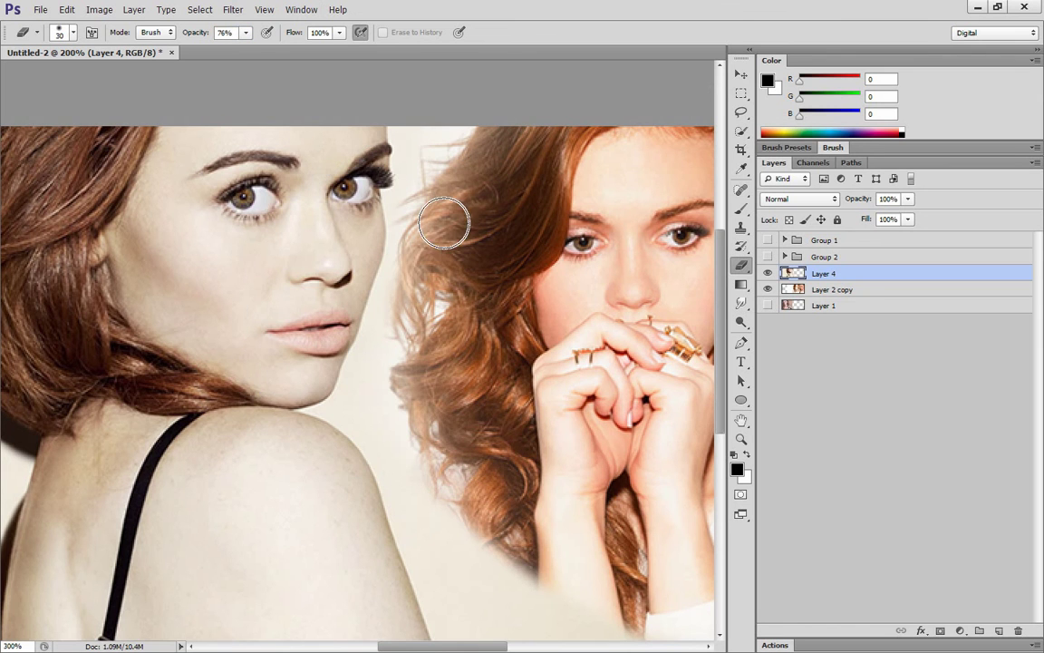
key(ctrl+plus)
scroll(514, 171, up, 2)
key(bracketleft)
key(bracketleft)
key(bracketleft)
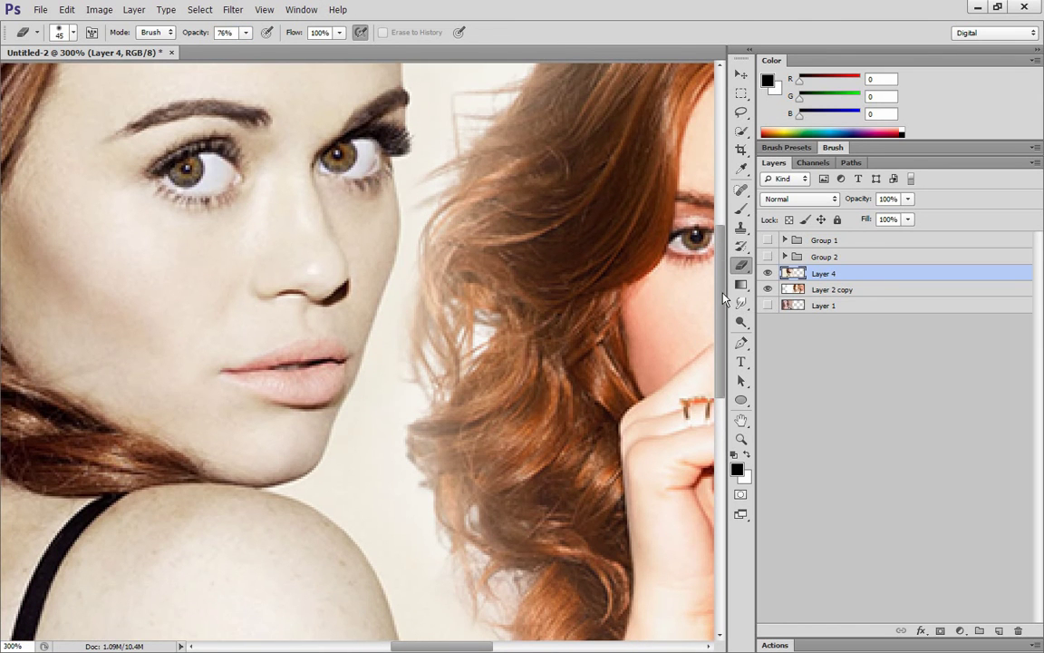
key(bracketright)
scroll(550, 181, up, 2)
key(bracketright)
key(bracketright)
mouse_move(557, 180)
mouse_down()
mouse_move(546, 207)
mouse_move(506, 240)
mouse_move(515, 252)
mouse_move(474, 291)
mouse_move(489, 335)
mouse_move(477, 370)
mouse_move(494, 452)
mouse_move(470, 484)
mouse_move(489, 490)
mouse_move(502, 546)
mouse_move(543, 539)
mouse_up()
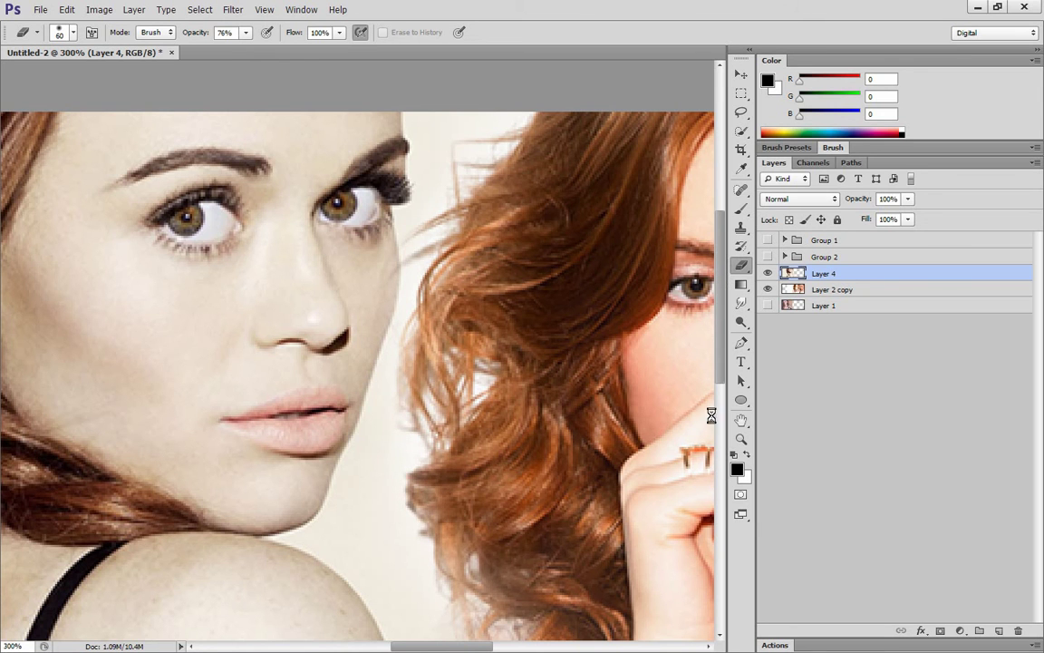
Try to erase the white fringe between the face and the curly hair on Layer 2 copy with the 60 px Eraser
scroll(538, 480, down, 3)
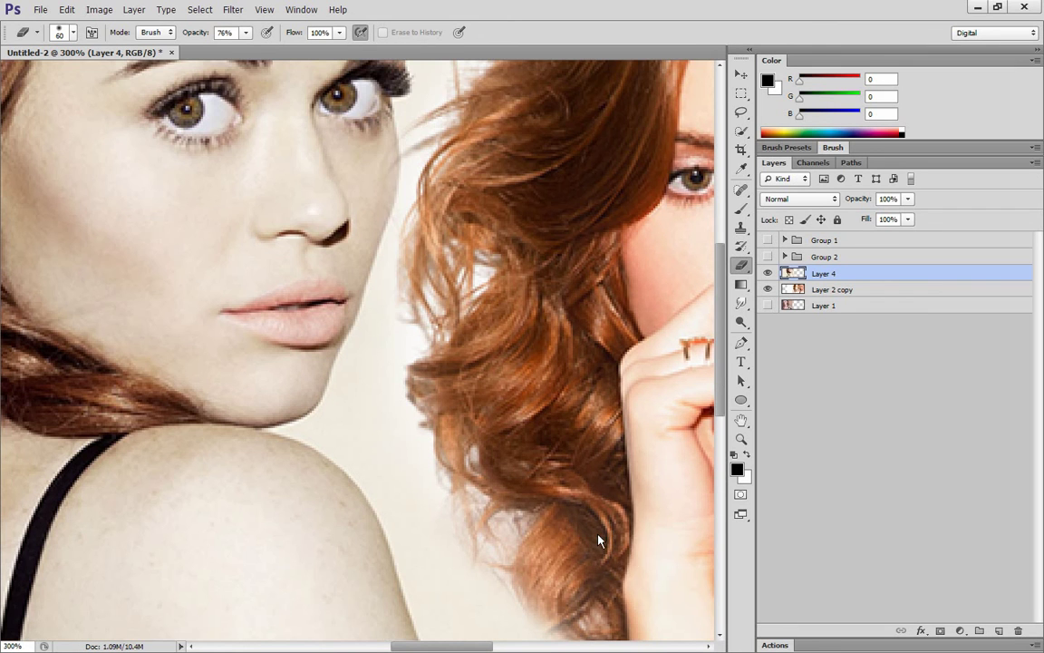
scroll(444, 426, down, 2)
scroll(471, 430, down, 2)
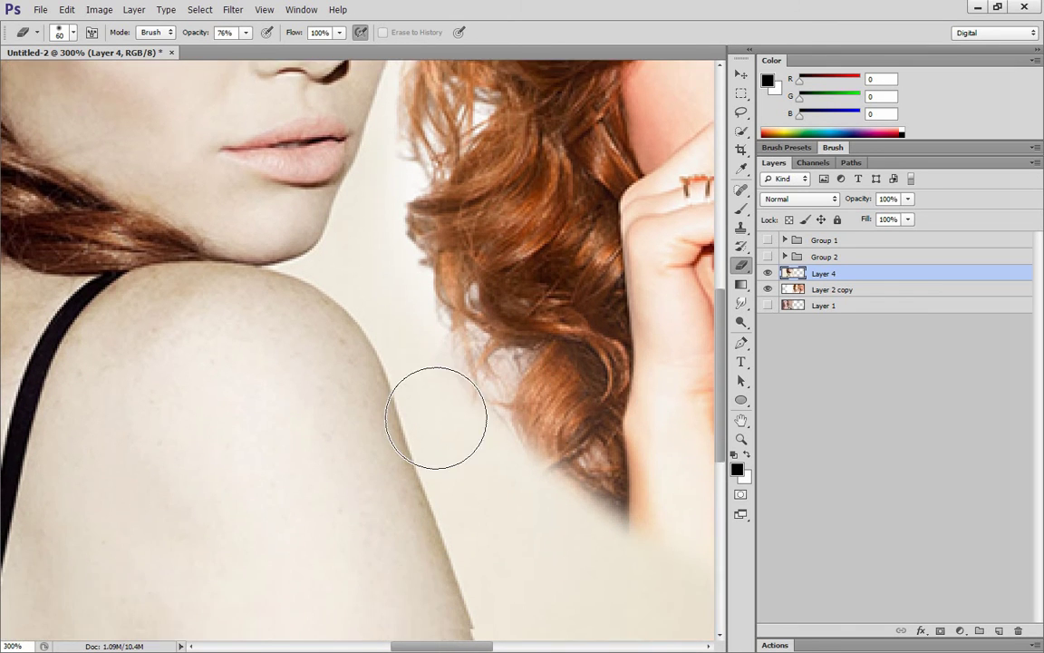
scroll(508, 510, up, 2)
scroll(531, 450, up, 4)
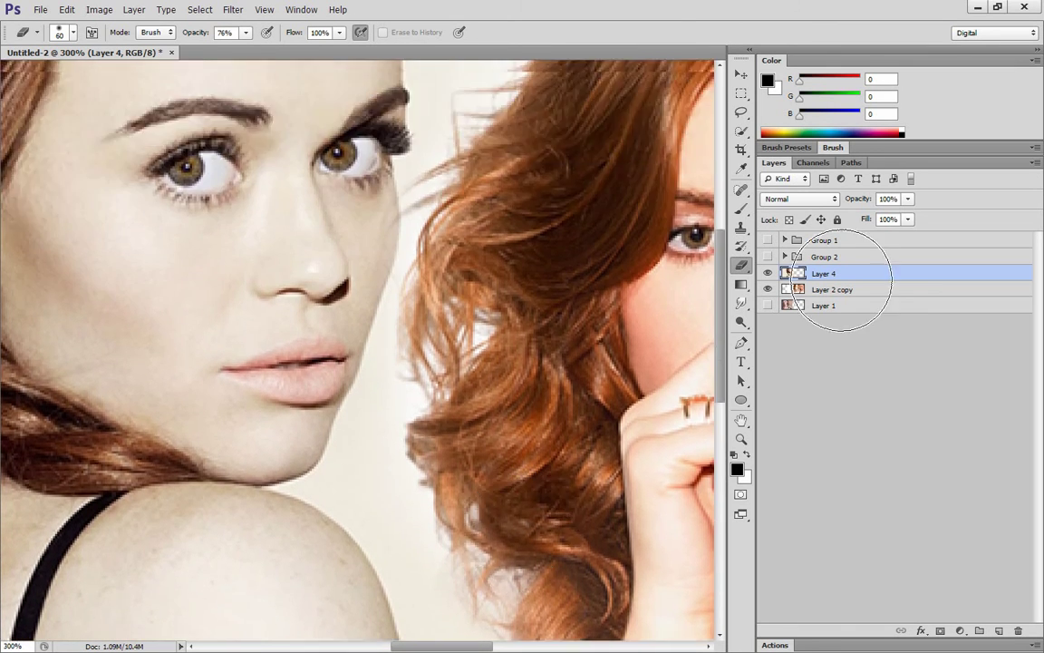
key(alt+bracketleft)
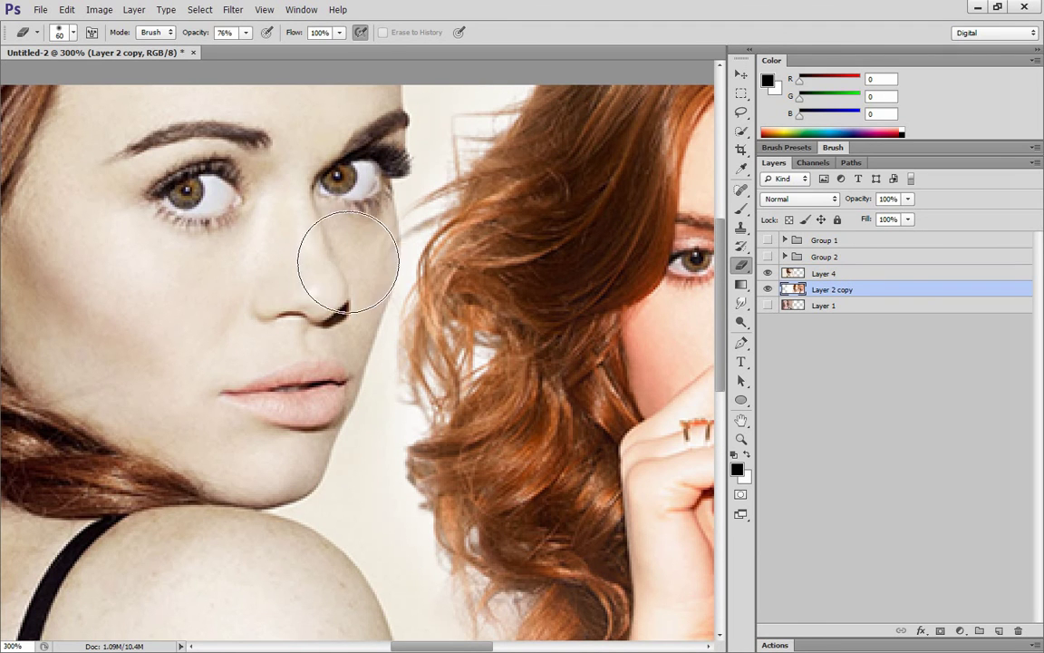
mouse_move(352, 244)
mouse_down()
mouse_move(348, 214)
mouse_move(370, 200)
mouse_move(399, 261)
mouse_move(393, 218)
mouse_move(423, 239)
mouse_up()
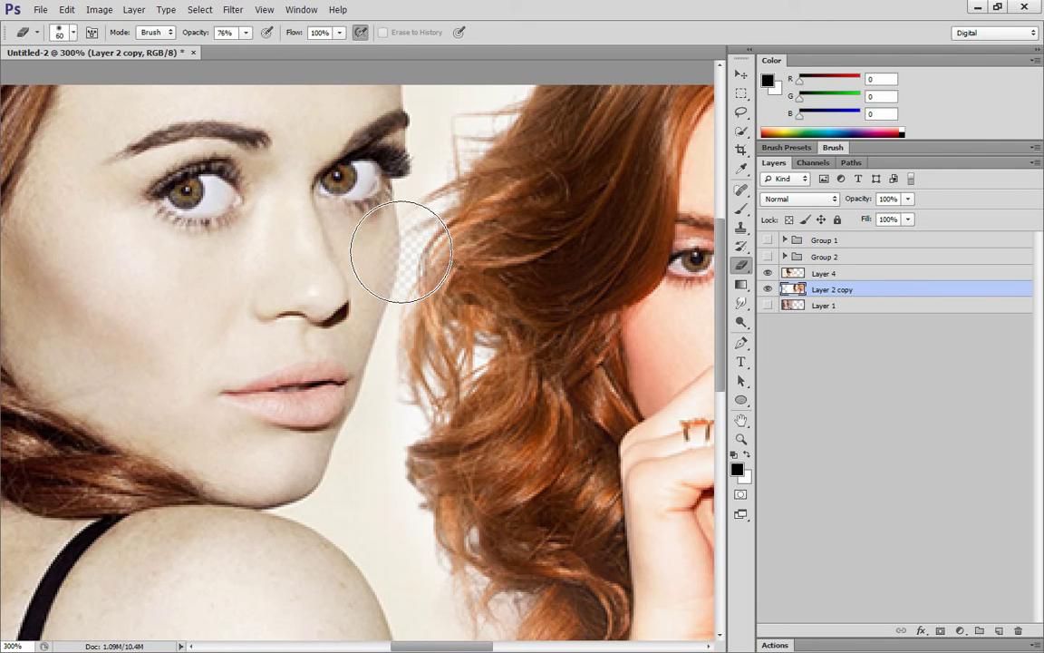
key(ctrl+minus)
key(ctrl+minus)
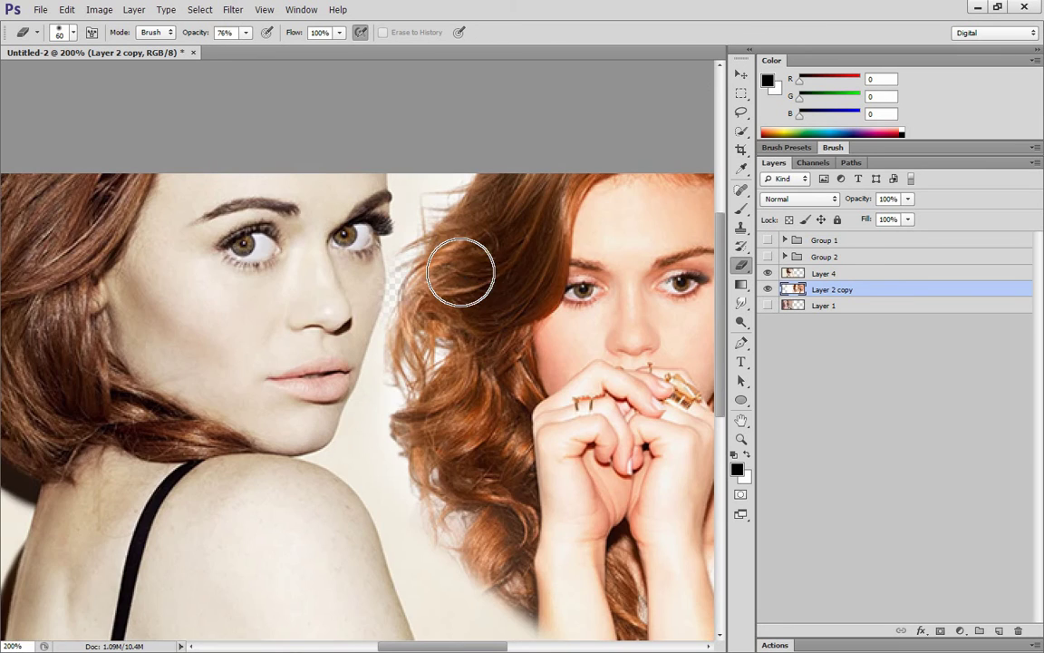
scroll(649, 272, down, 5)
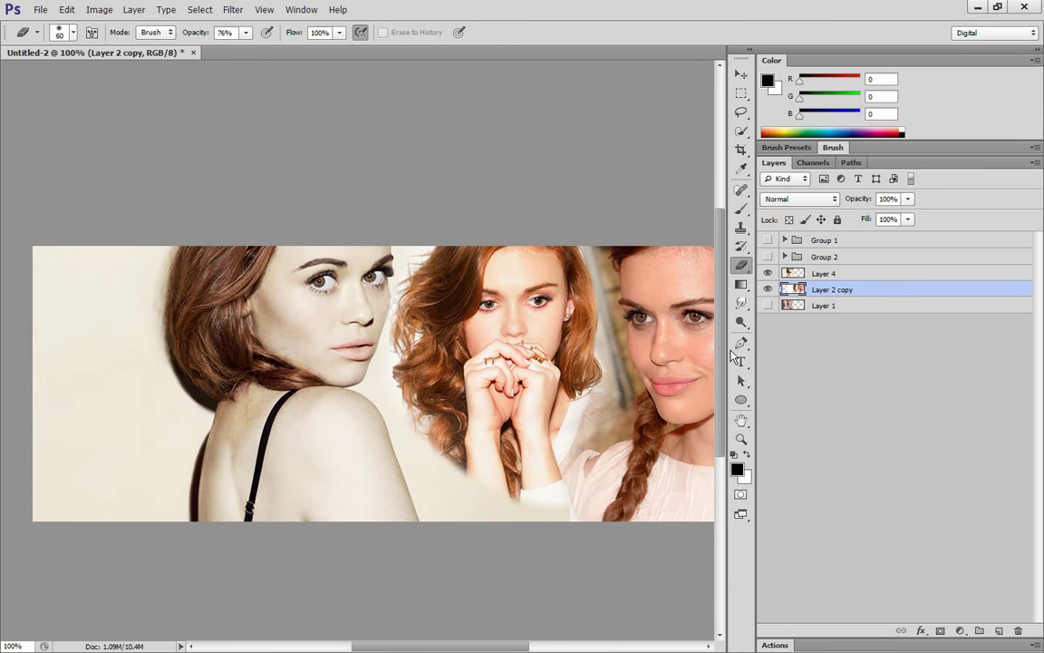
Draw a Pen path on Layer 4 along the shoulder and around the hands, and make a selection with a 0.2-pixel feather
click(825, 274)
key(ctrl+plus)
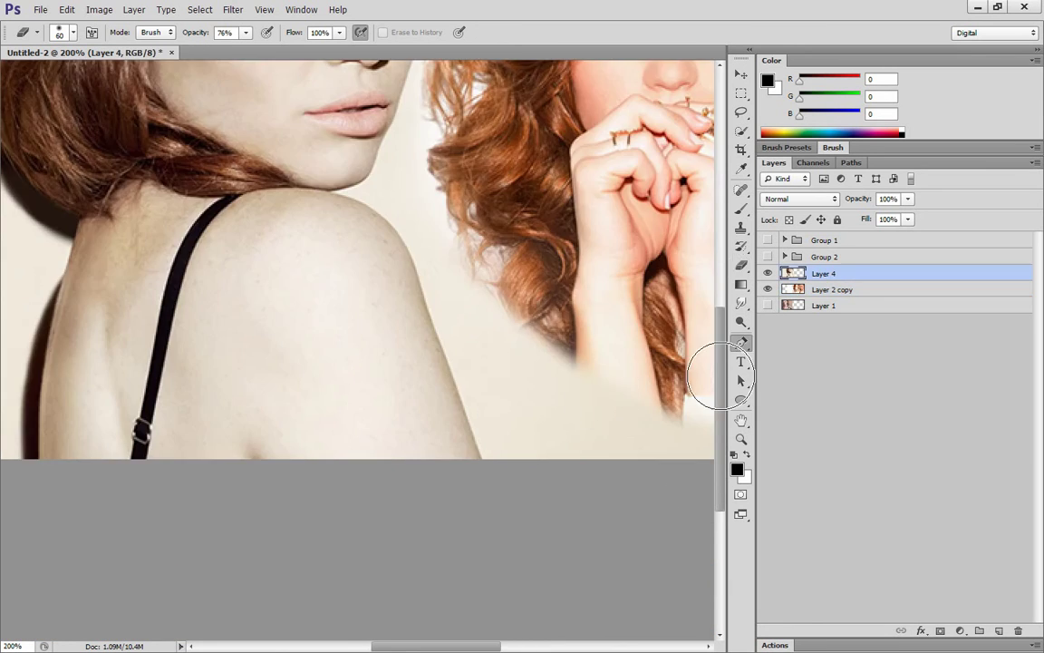
key(p)
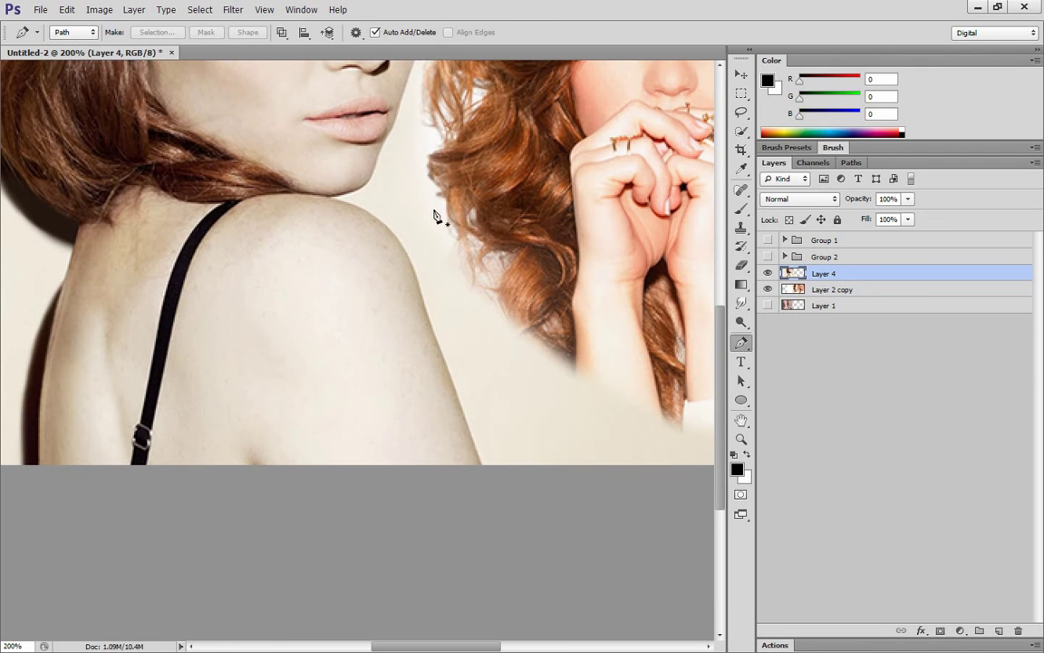
click(418, 248)
drag(407, 241, 411, 262)
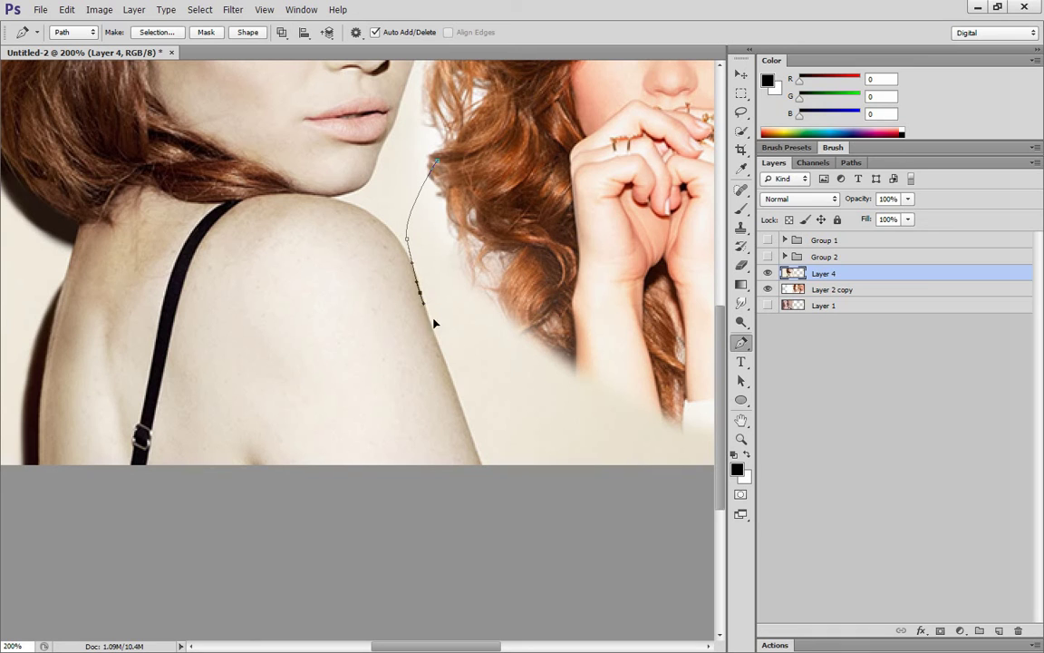
drag(457, 393, 462, 412)
drag(487, 480, 496, 495)
key(ctrl+minus)
click(637, 385)
drag(674, 319, 668, 235)
click(168, 34)
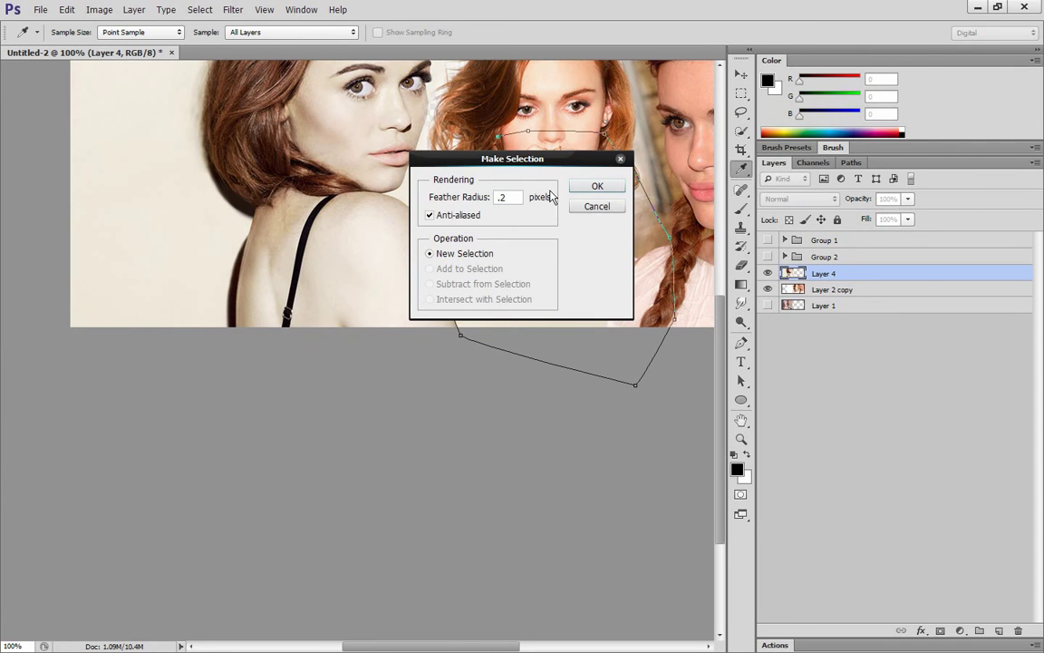
click(594, 187)
key(Delete)
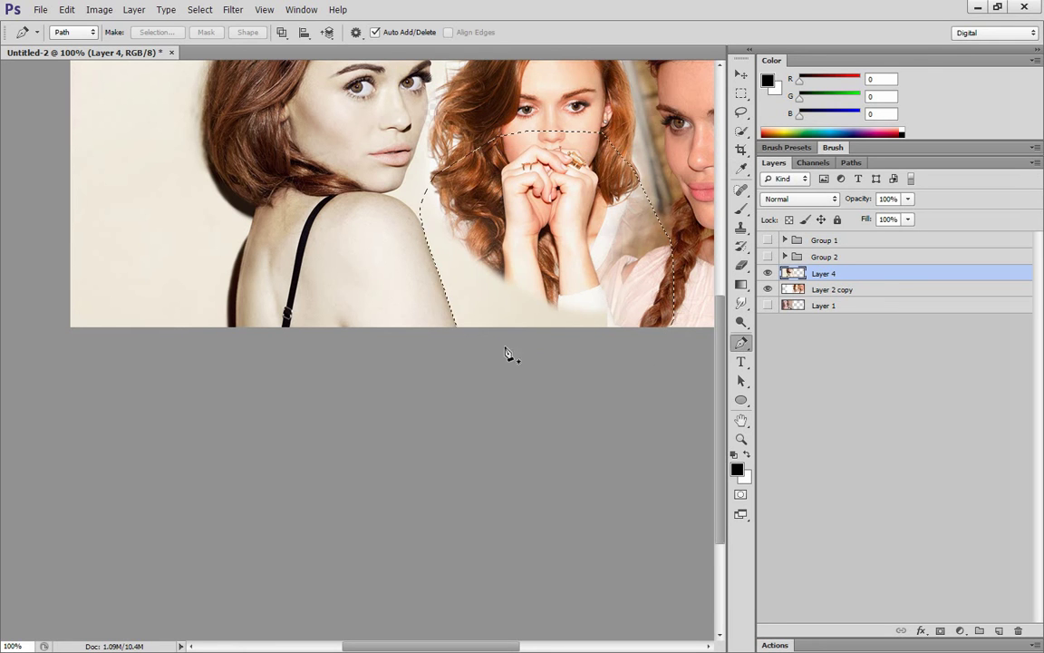
Enlarge the soft Eraser to 250 px, erase the selected Layer 4 background covering the third portrait's hair and arms, and deselect
key(e)
right_click(507, 205)
click(526, 269)
key(Return)
key(bracketright)
key(bracketright)
key(bracketright)
key(bracketright)
key(bracketright)
key(bracketright)
key(bracketright)
key(bracketright)
key(bracketright)
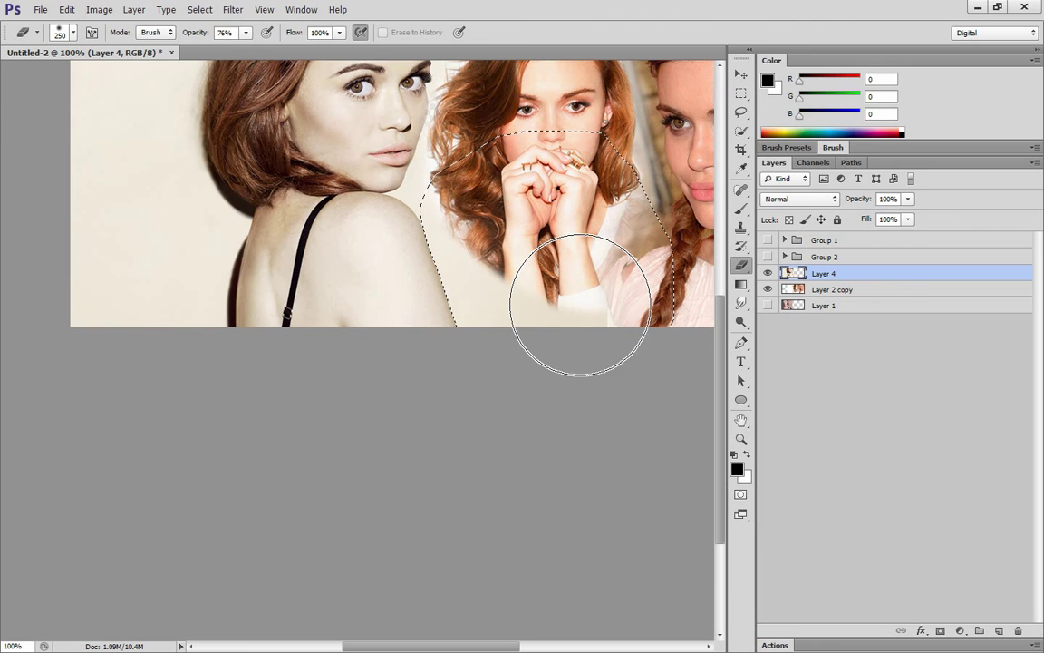
key(ctrl+z)
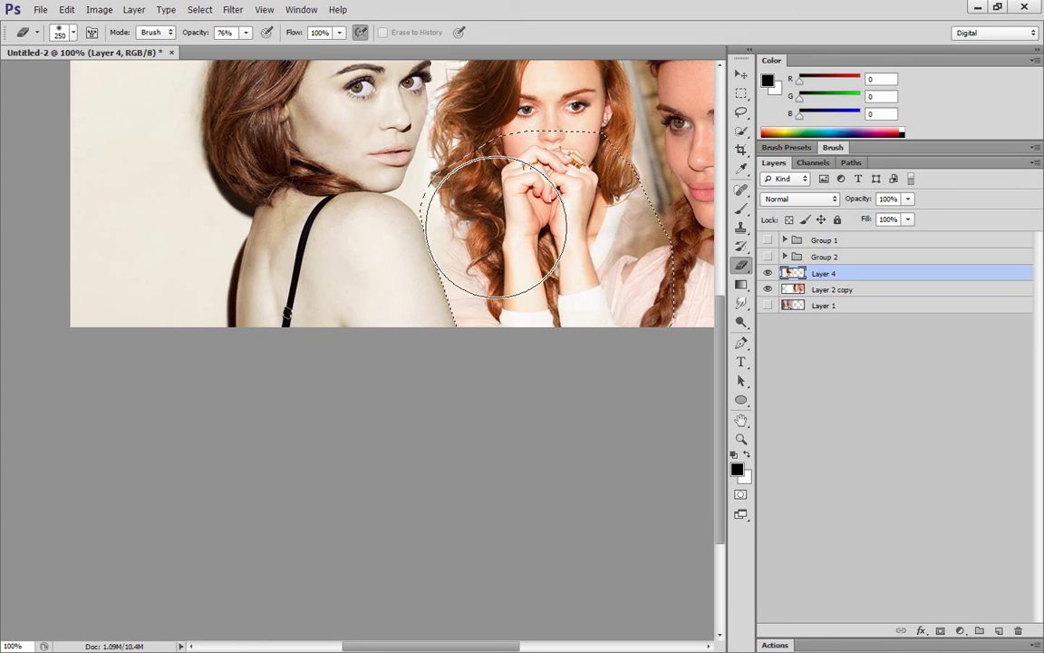
key(ctrl+d)
Merge Layer 4 with Layer 2 copy into a single layer
key(m)
scroll(649, 316, up, 3)
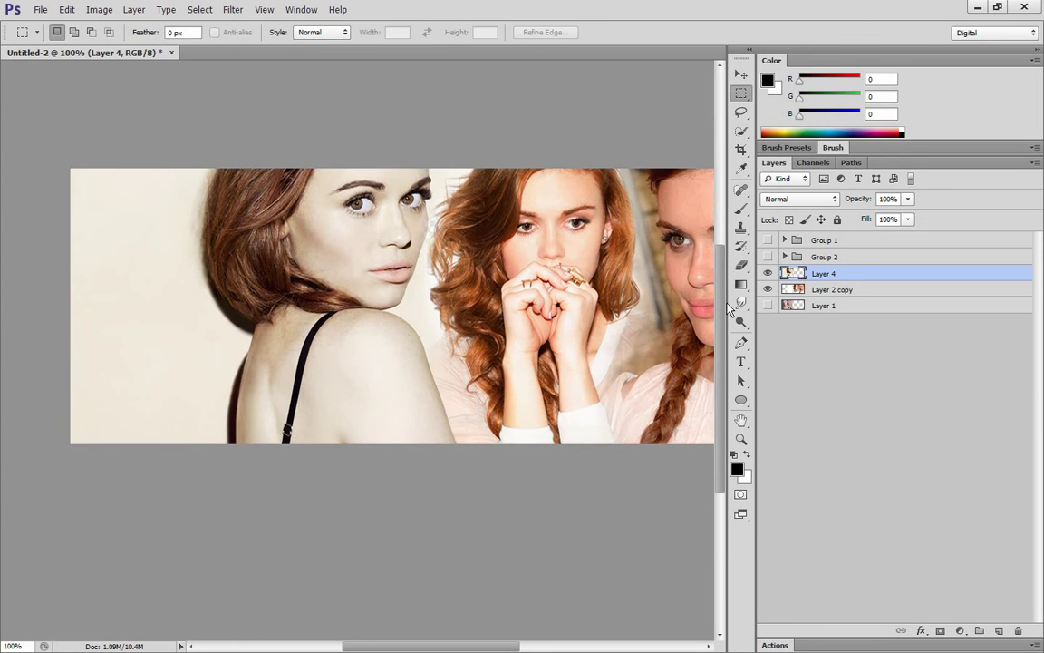
scroll(433, 601, right, 4)
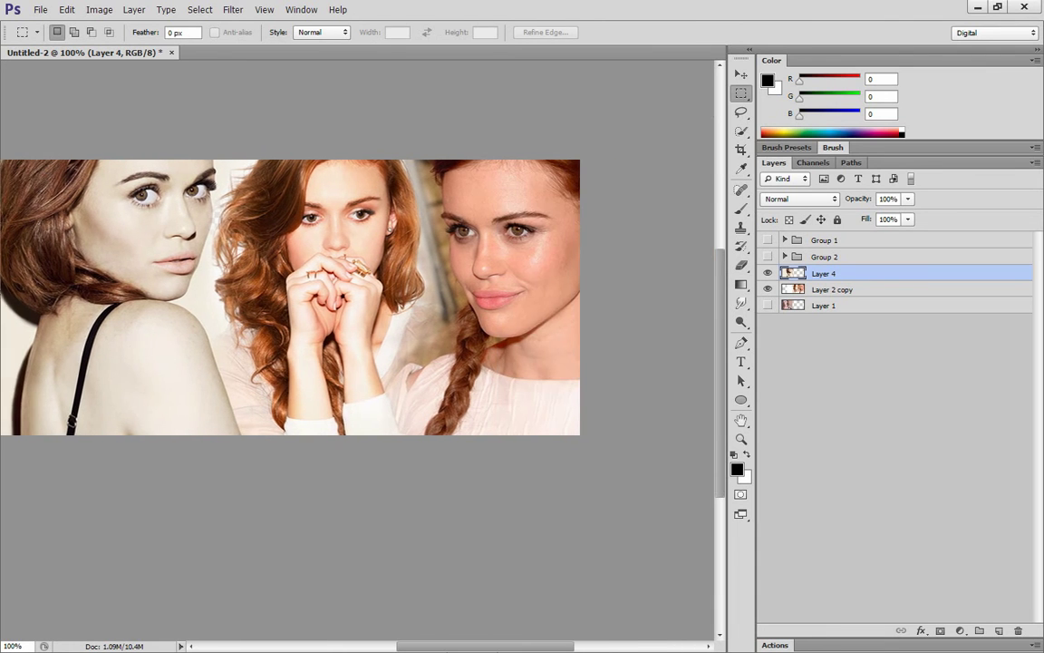
scroll(429, 596, left, 6)
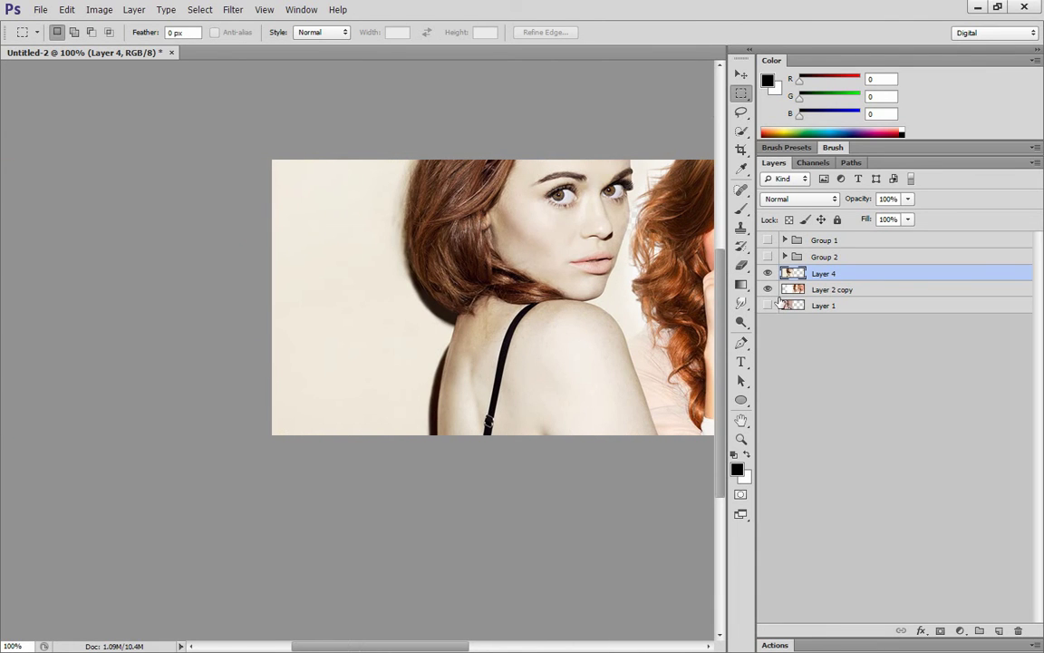
right_click(833, 289)
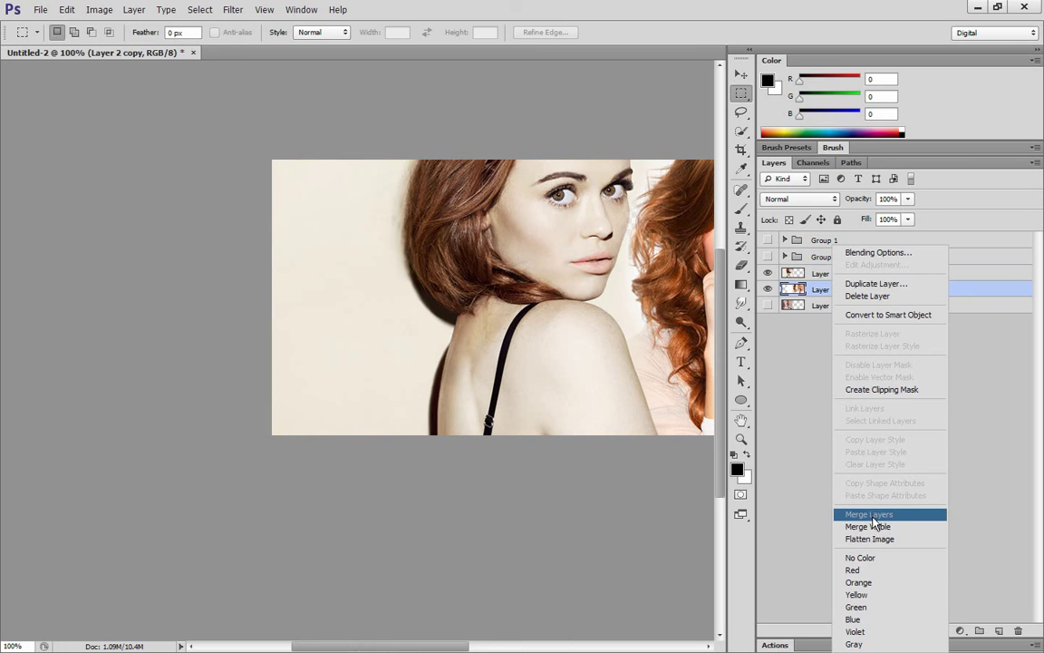
click(866, 515)
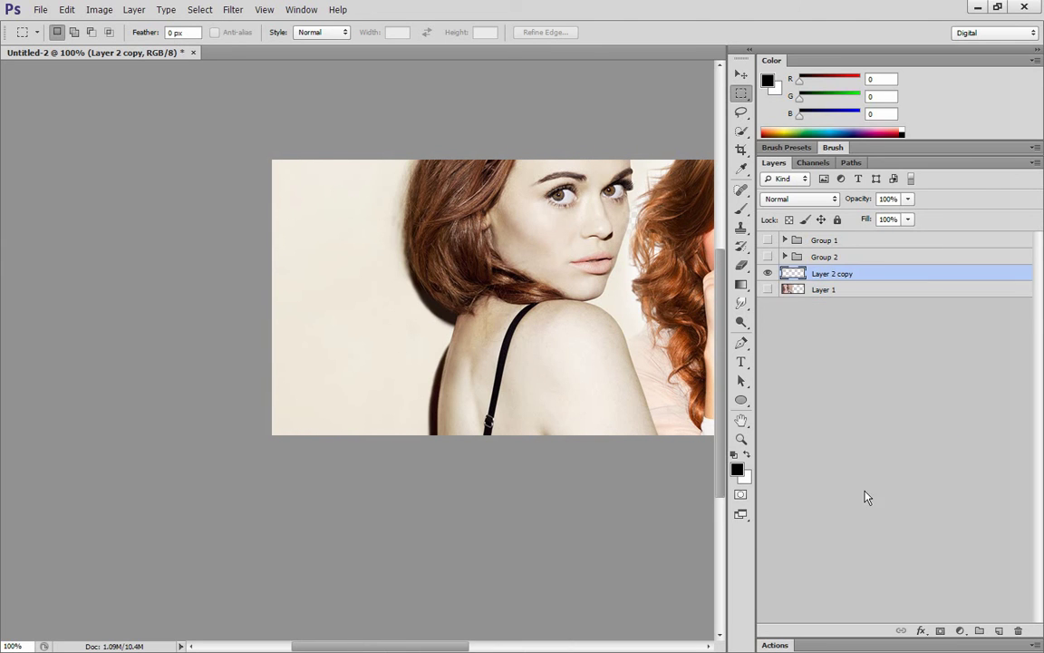
Show Layer 1 at 100% opacity and lower the opacity of Layer 2 copy to 61%
click(817, 290)
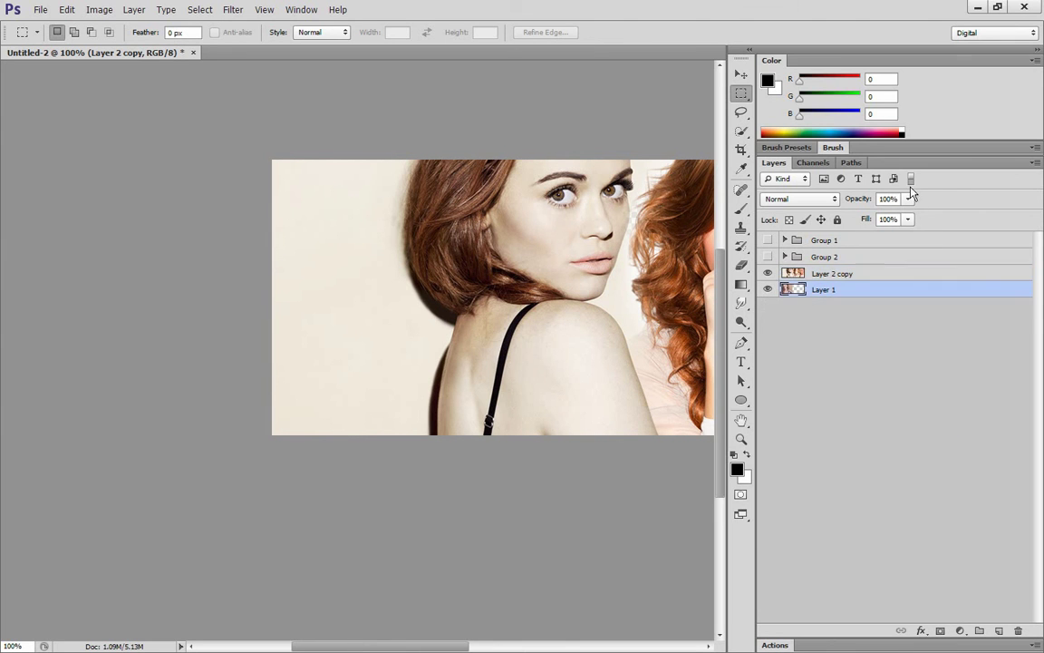
click(908, 199)
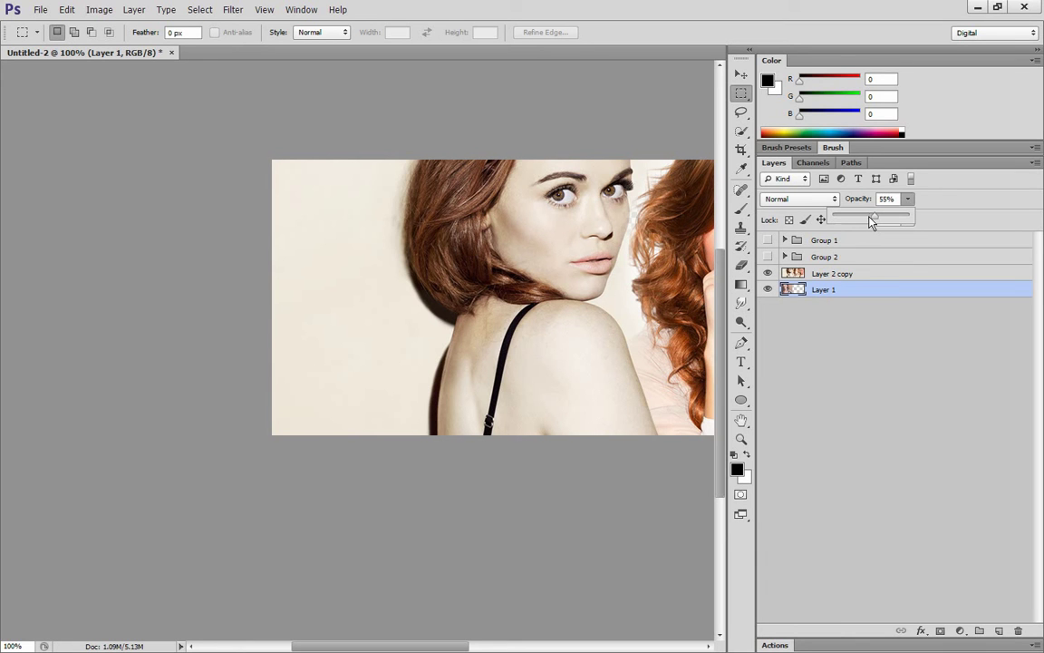
click(835, 276)
click(908, 199)
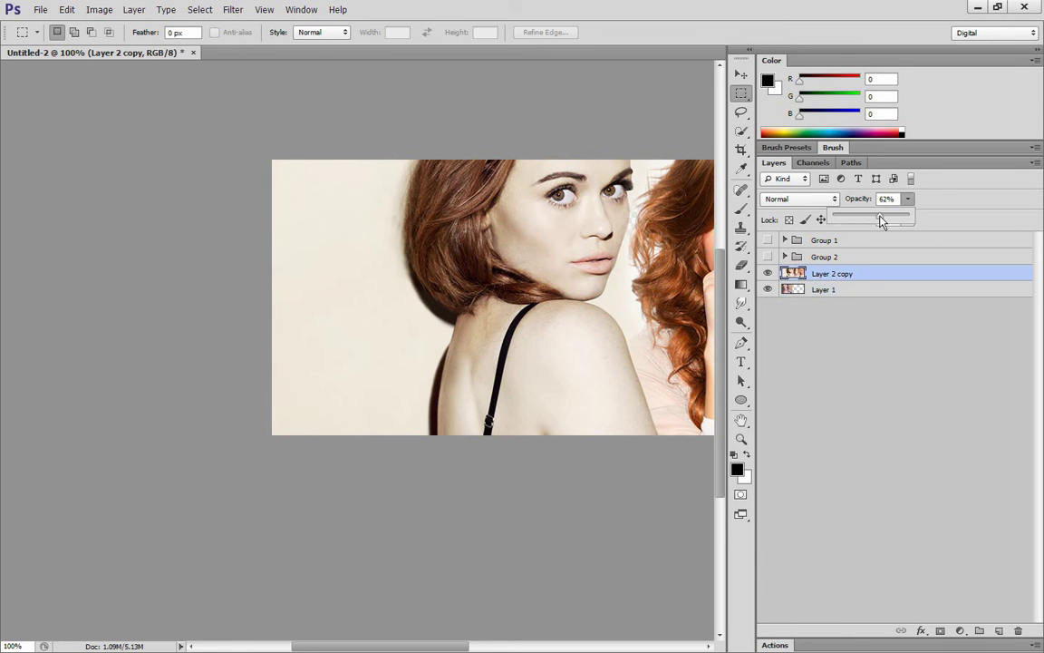
click(857, 290)
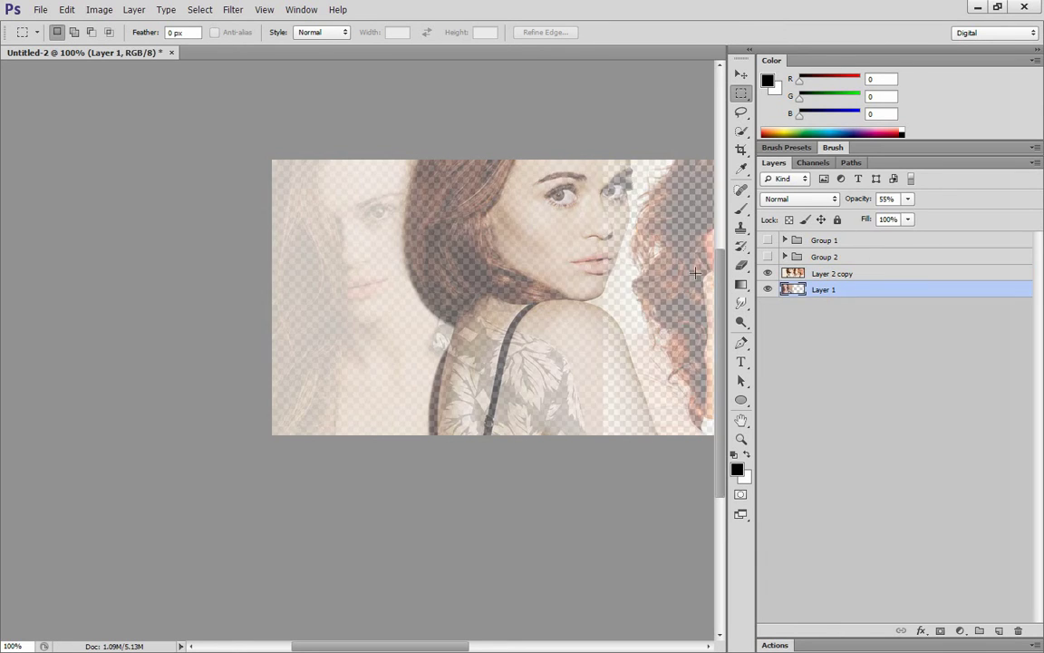
drag(908, 202, 948, 221)
click(667, 431)
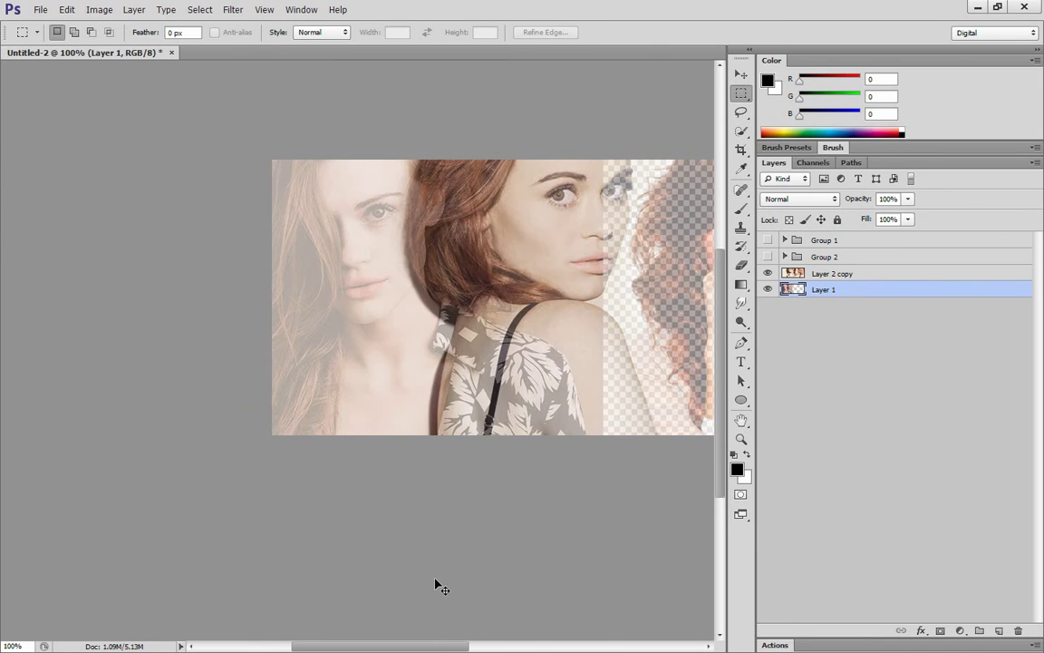
Shift Layer 2 copy slightly to the right over Layer 1 to leave more room for the first portrait
key(ctrl+minus)
click(831, 275)
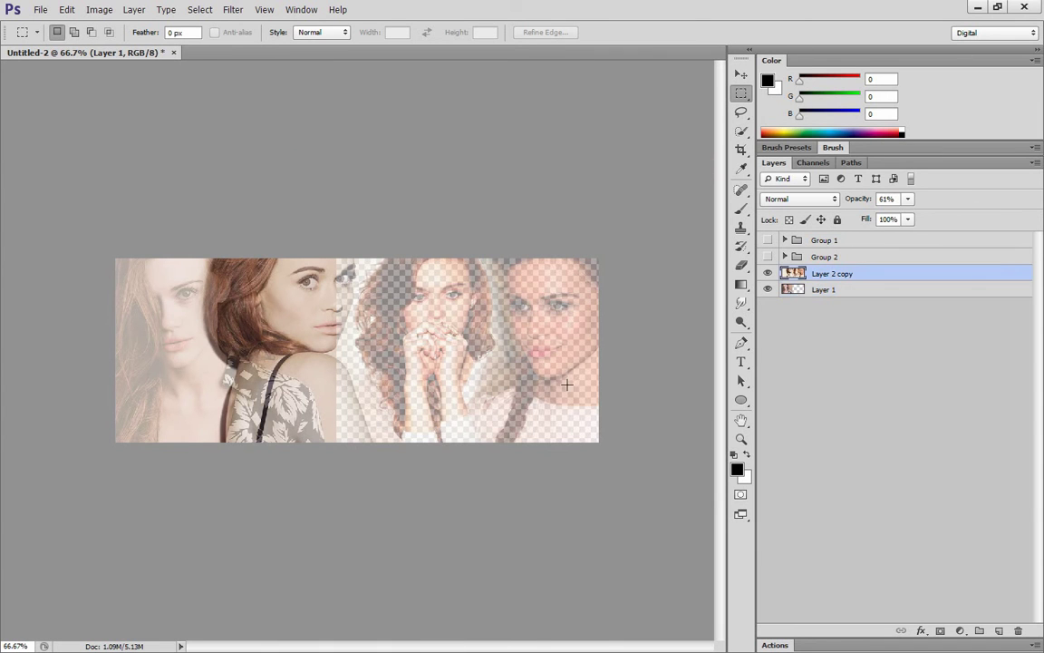
drag(396, 361, 386, 367)
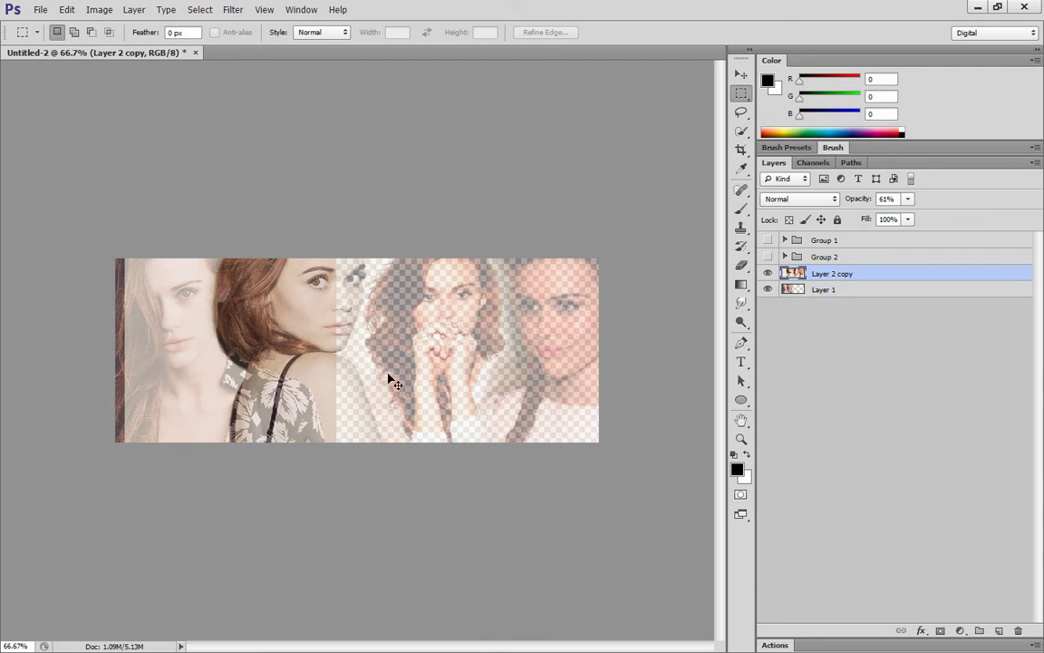
click(822, 289)
drag(803, 259, 719, 344)
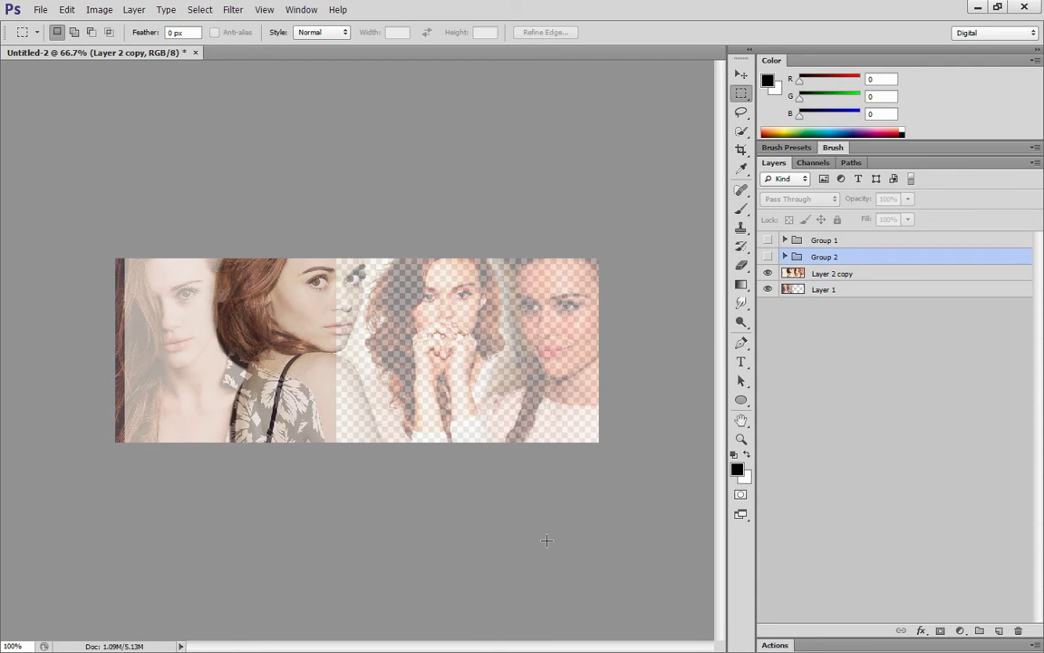
Set the opacity of Layer 2 copy back to 100%
key(ctrl+1)
key(alt+bracketleft)
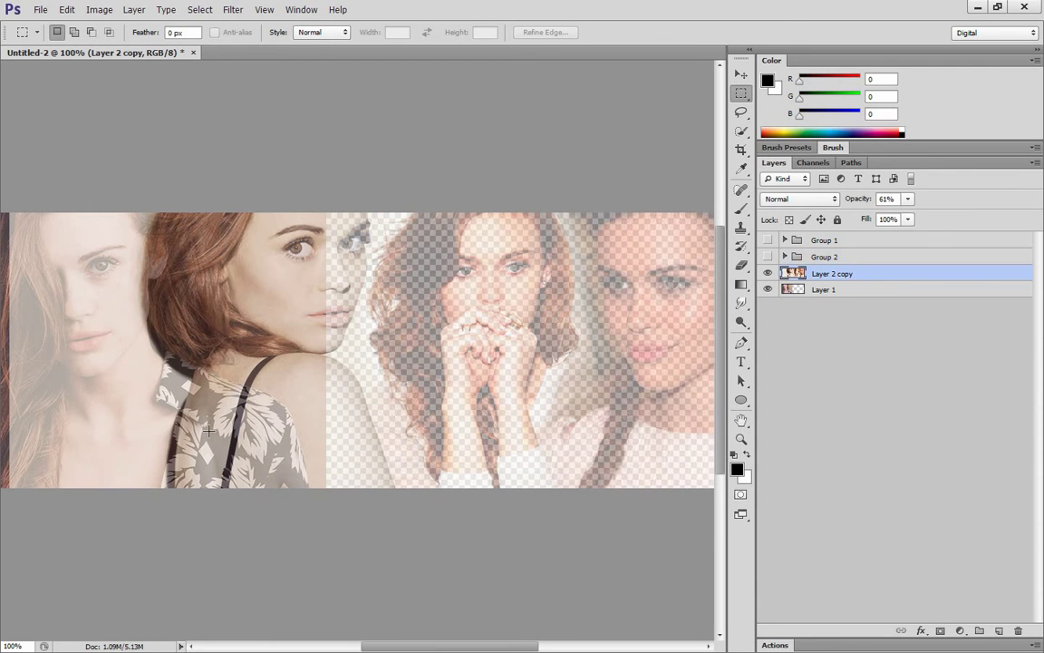
drag(460, 649, 409, 649)
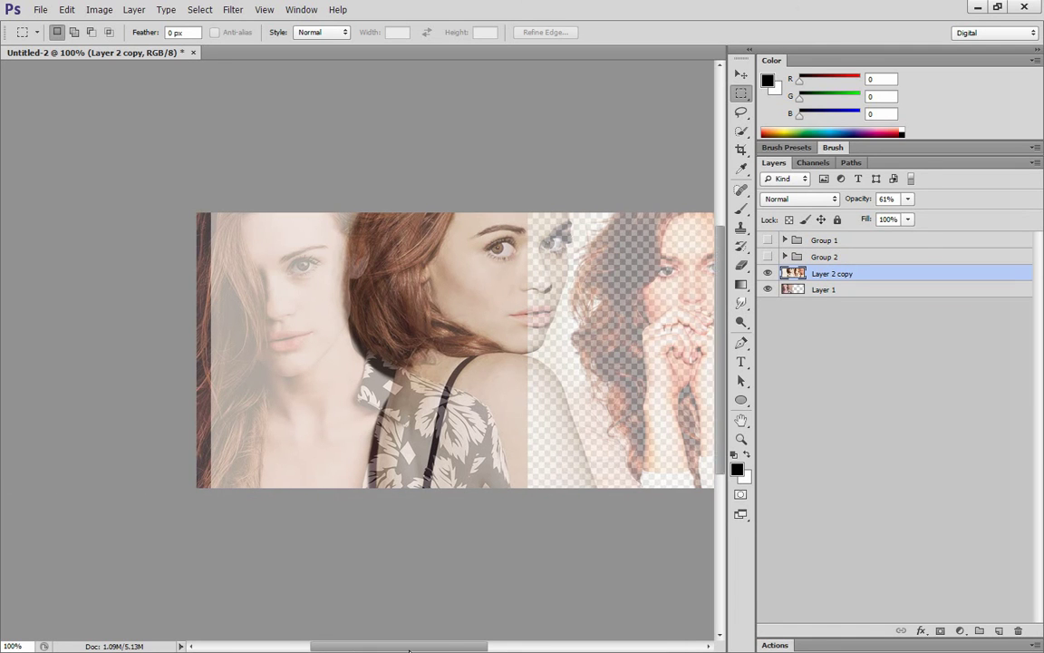
key(p)
key(ctrl+plus)
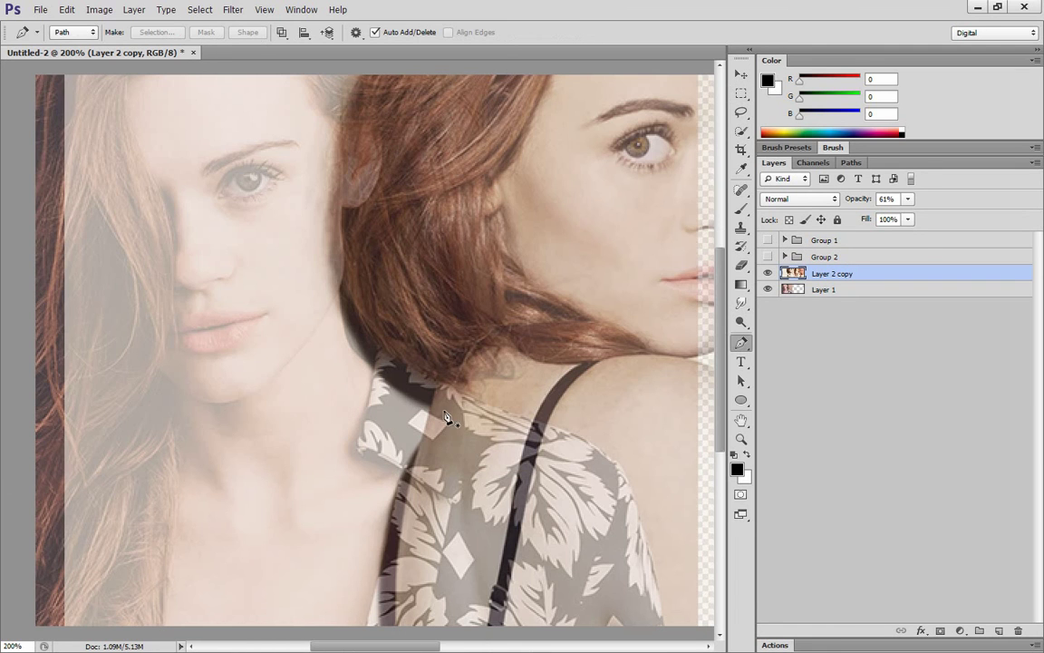
click(908, 199)
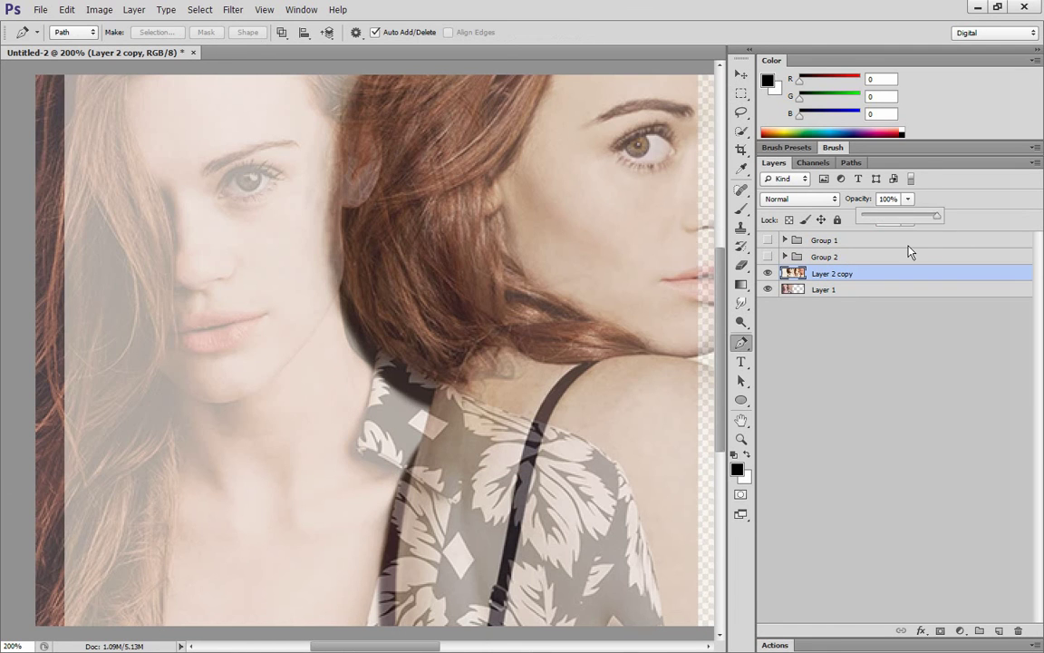
Draw a Pen path along the second portrait's back and around the lower background, and make a selection with a 0.2-pixel feather
click(401, 407)
drag(421, 446, 413, 469)
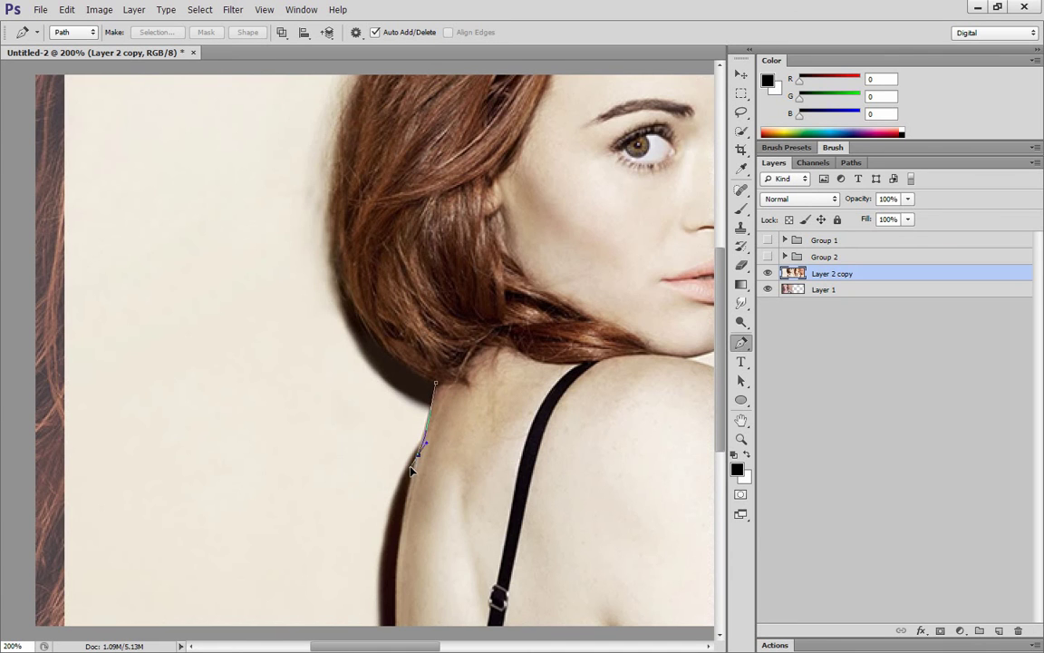
mouse_move(399, 624)
mouse_down()
mouse_move(399, 641)
mouse_move(399, 622)
mouse_up()
drag(90, 560, 71, 560)
click(26, 523)
drag(28, 436, 31, 420)
click(66, 344)
click(352, 307)
click(390, 288)
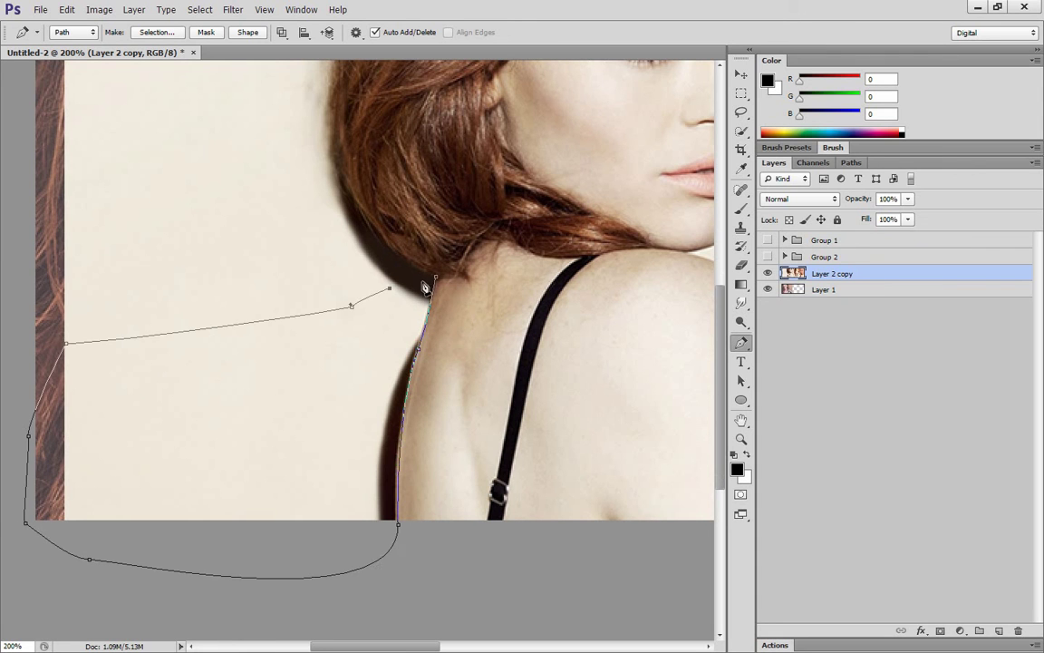
click(437, 278)
click(156, 32)
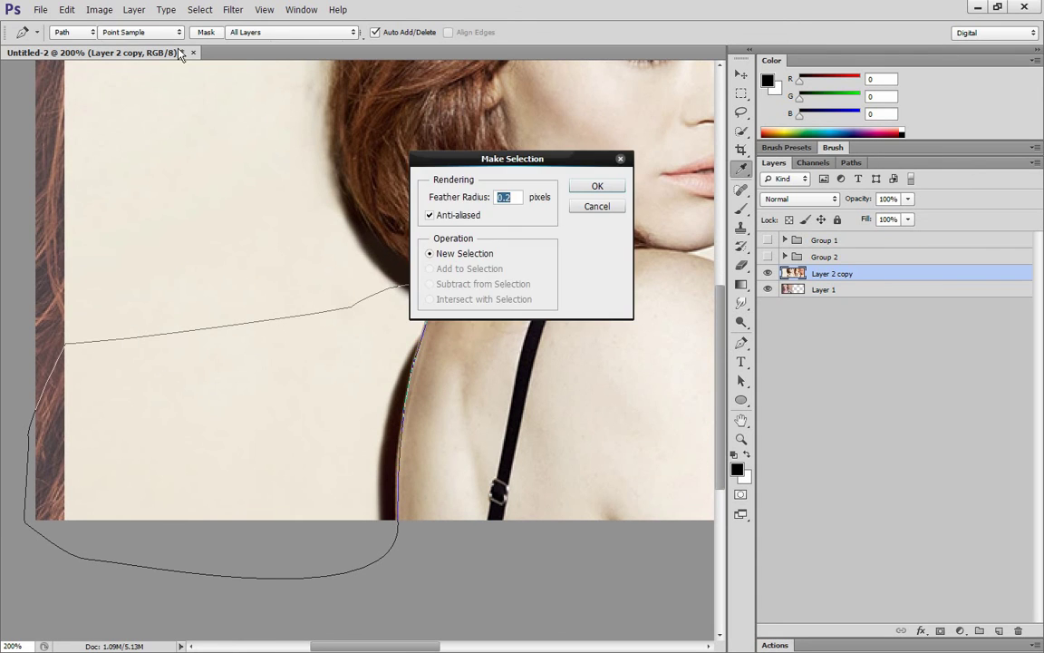
key(Return)
Delete the selected background from Layer 2 copy to reveal the first portrait's chest and hair, and deselect
scroll(721, 358, up, 3)
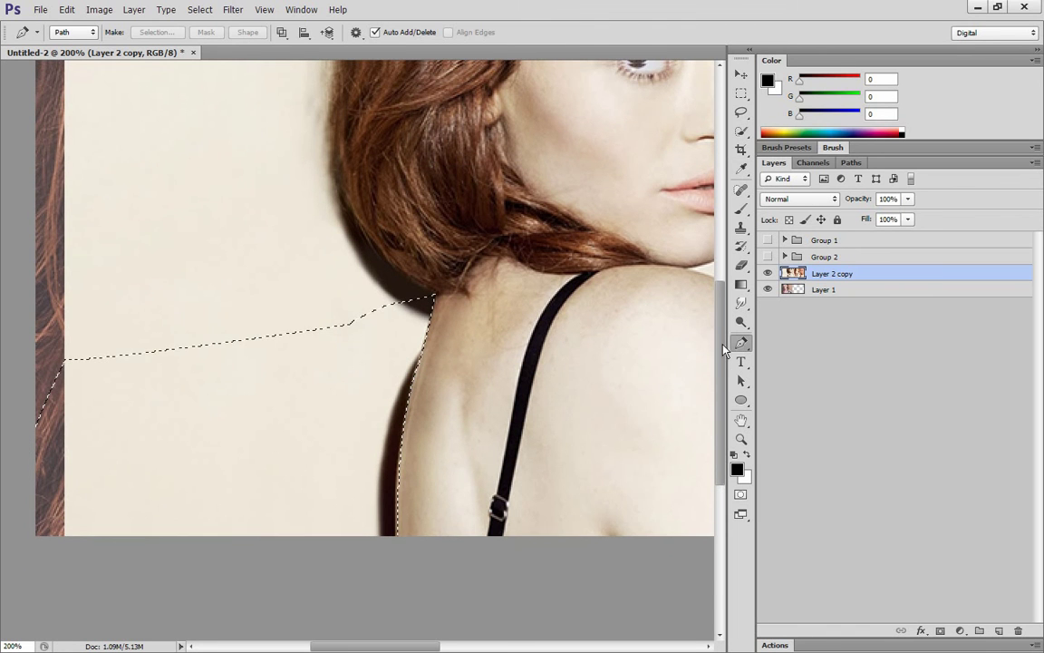
key(Delete)
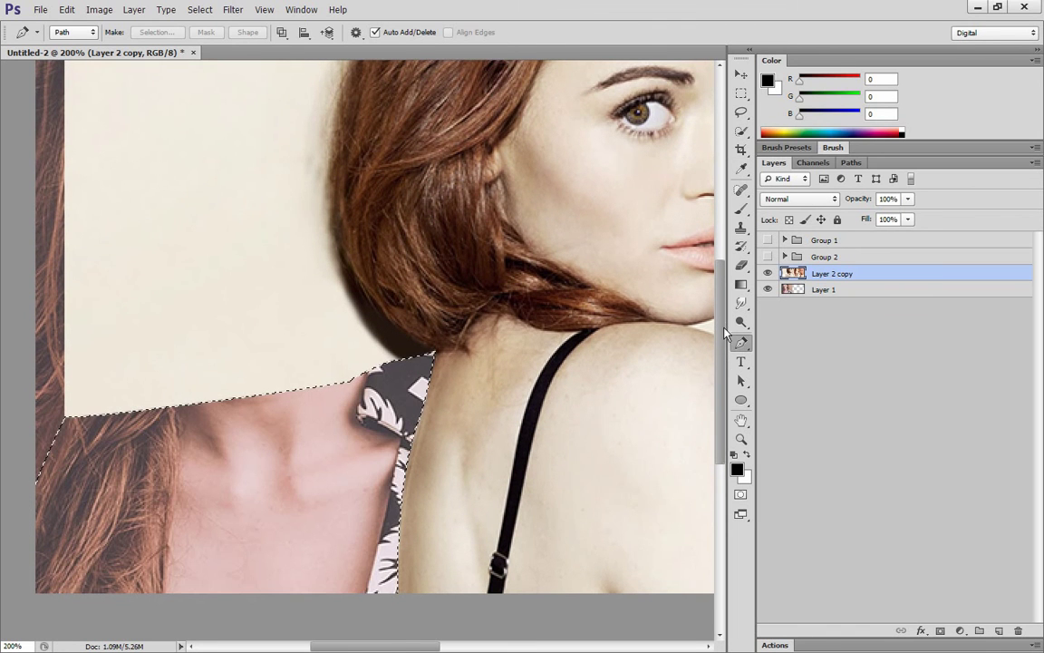
scroll(650, 279, up, 3)
key(ctrl+d)
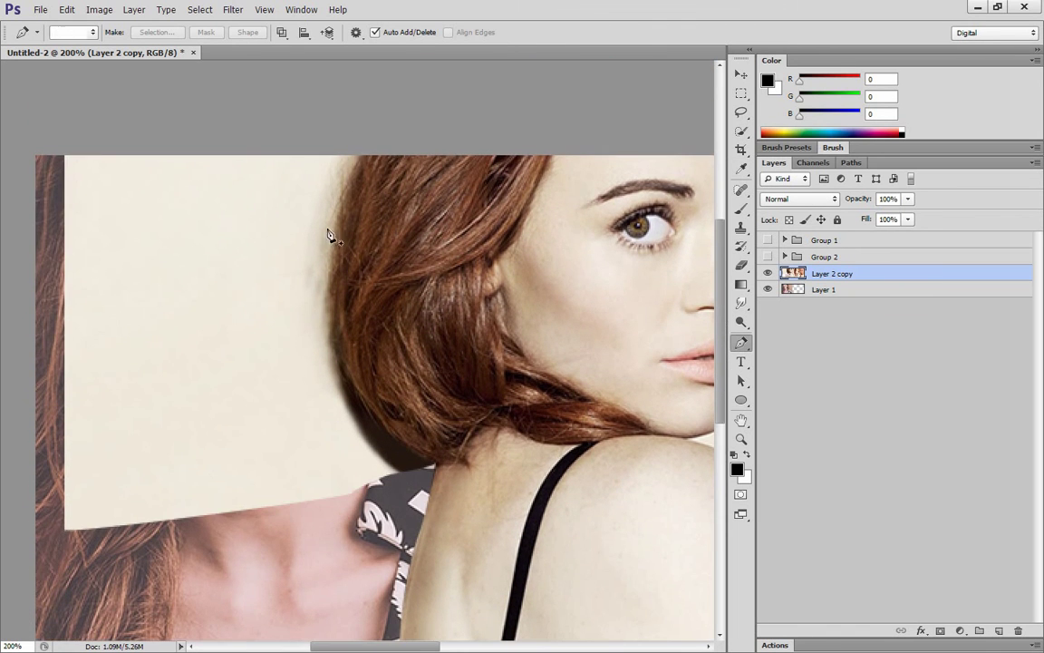
Draw a Pen path along the second portrait's hair and around the remaining background, and make a selection with a 0.2-pixel feather
drag(325, 276, 325, 329)
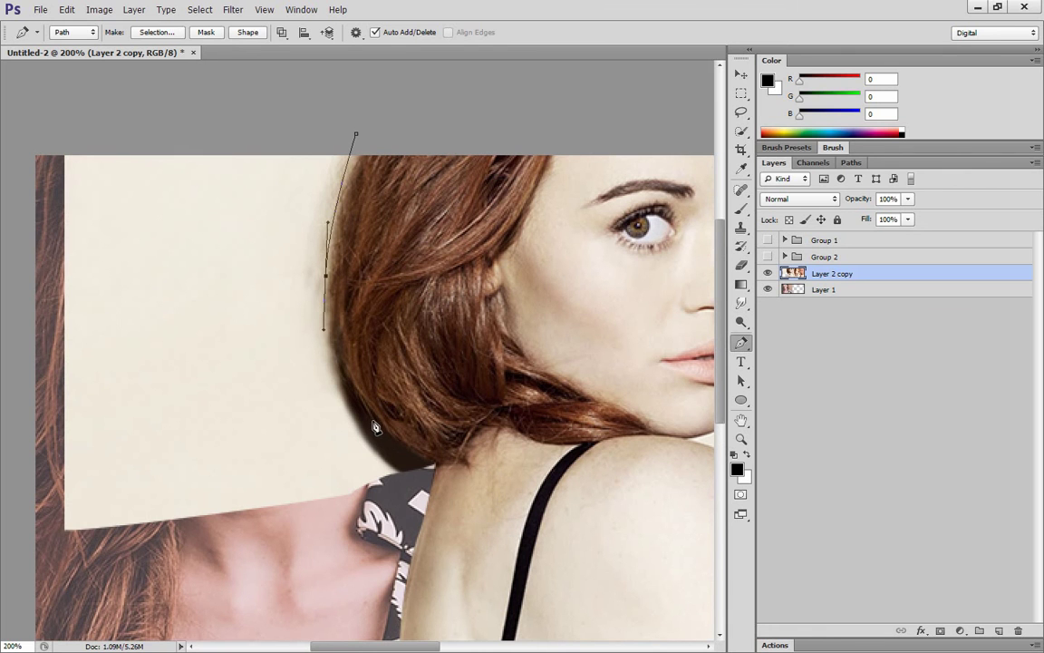
drag(388, 442, 402, 457)
click(416, 482)
click(287, 528)
click(224, 548)
drag(95, 560, 87, 564)
click(56, 537)
click(34, 483)
click(44, 136)
drag(78, 125, 88, 129)
click(157, 31)
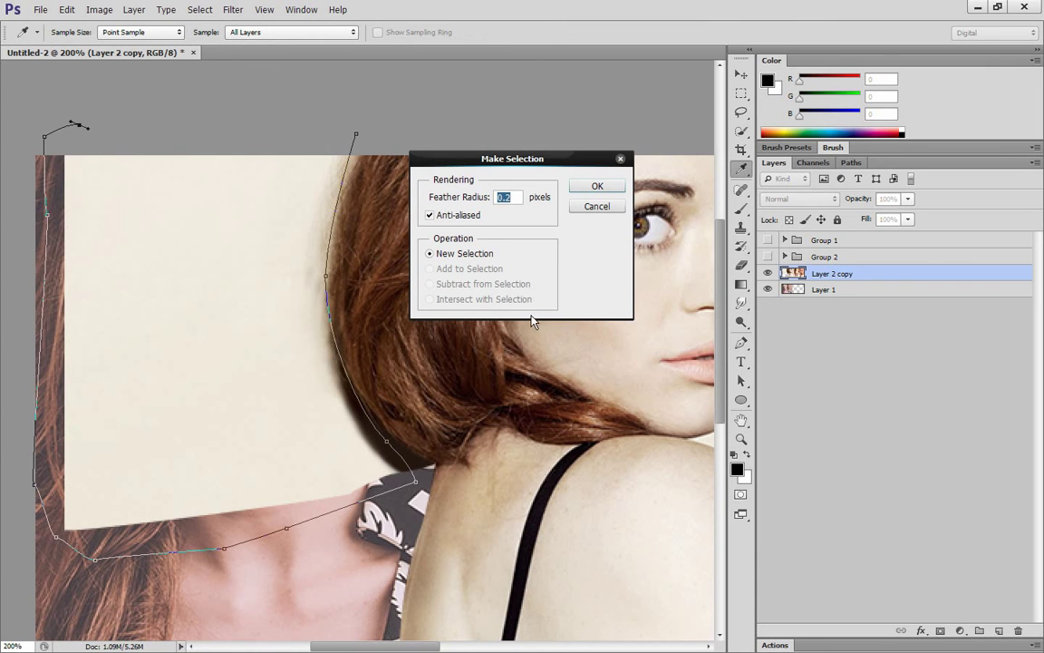
key(Return)
Erase the selected background from Layer 2 copy with the 250 px Eraser to reveal the first portrait's face, and deselect
key(e)
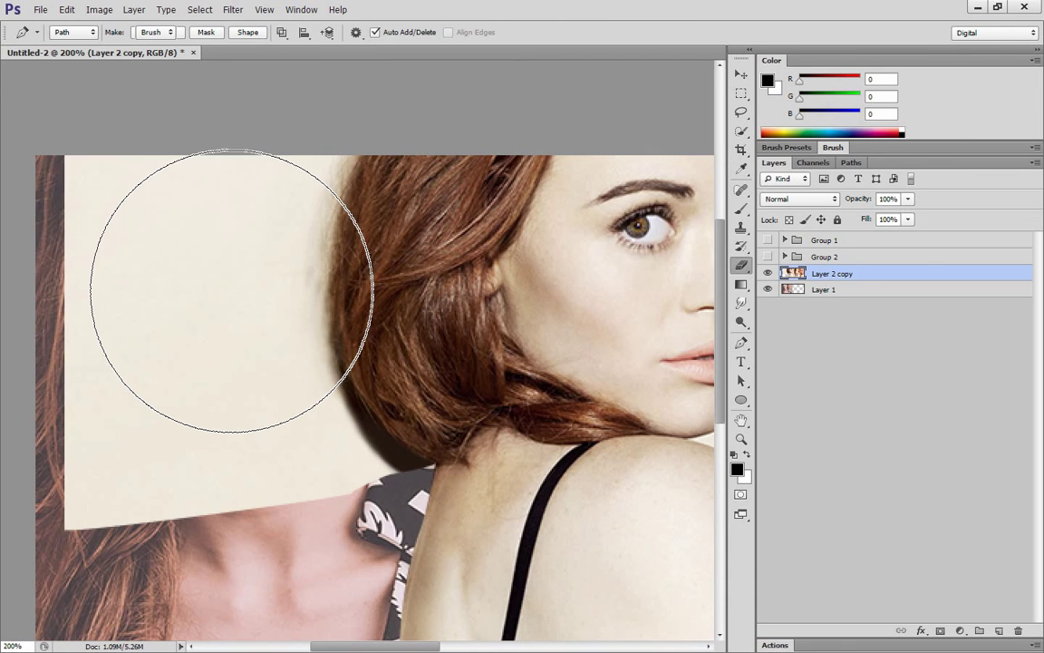
key(ctrl+minus)
mouse_move(20, 222)
mouse_down()
mouse_move(14, 407)
mouse_move(34, 195)
mouse_move(88, 400)
mouse_move(113, 385)
mouse_move(69, 332)
mouse_move(76, 362)
mouse_move(94, 359)
mouse_move(92, 370)
mouse_move(82, 237)
mouse_up()
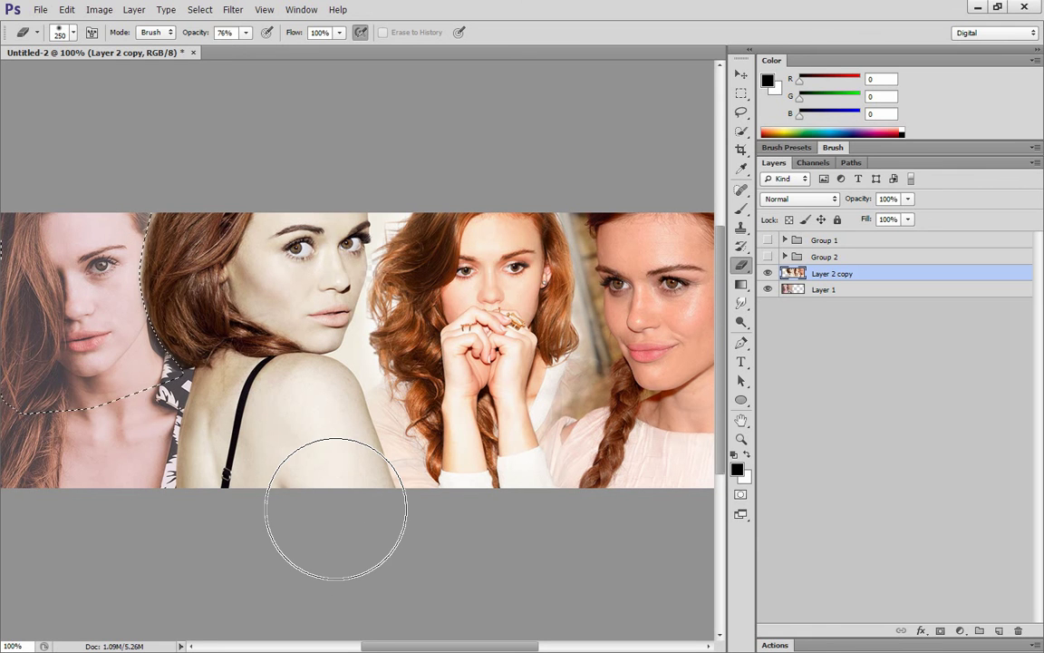
key(ctrl+plus)
drag(415, 648, 347, 650)
key(p)
key(ctrl+d)
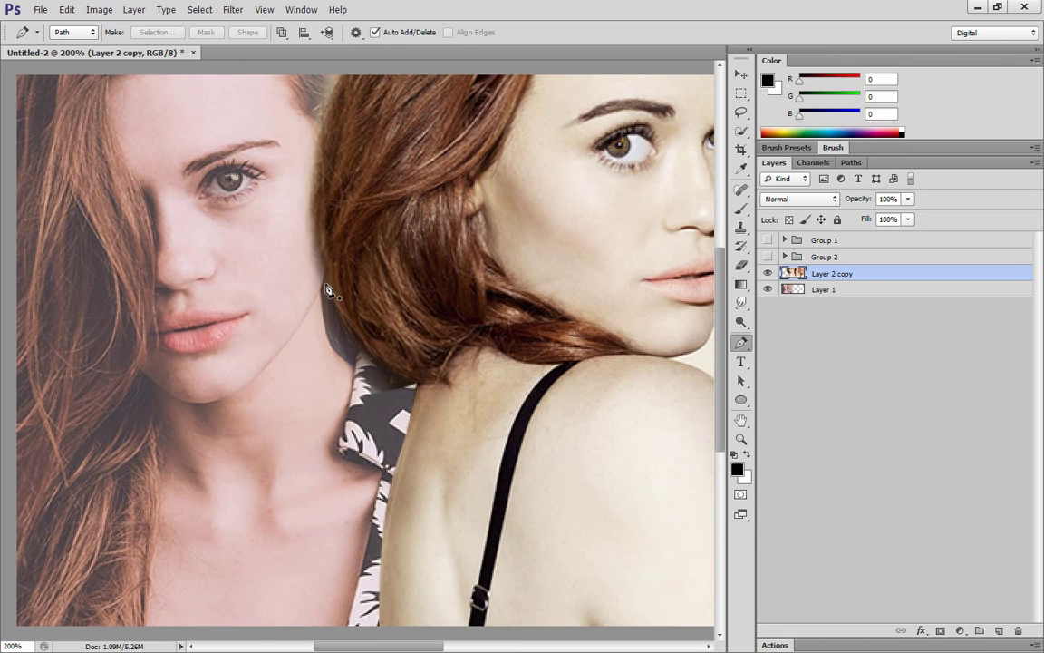
Draw a Pen path around the leftover dark shadow under the second portrait's hair, and make a selection with a 0.2-pixel feather
click(300, 229)
drag(355, 339, 380, 373)
click(417, 384)
click(391, 433)
click(331, 458)
drag(281, 414, 273, 403)
click(166, 33)
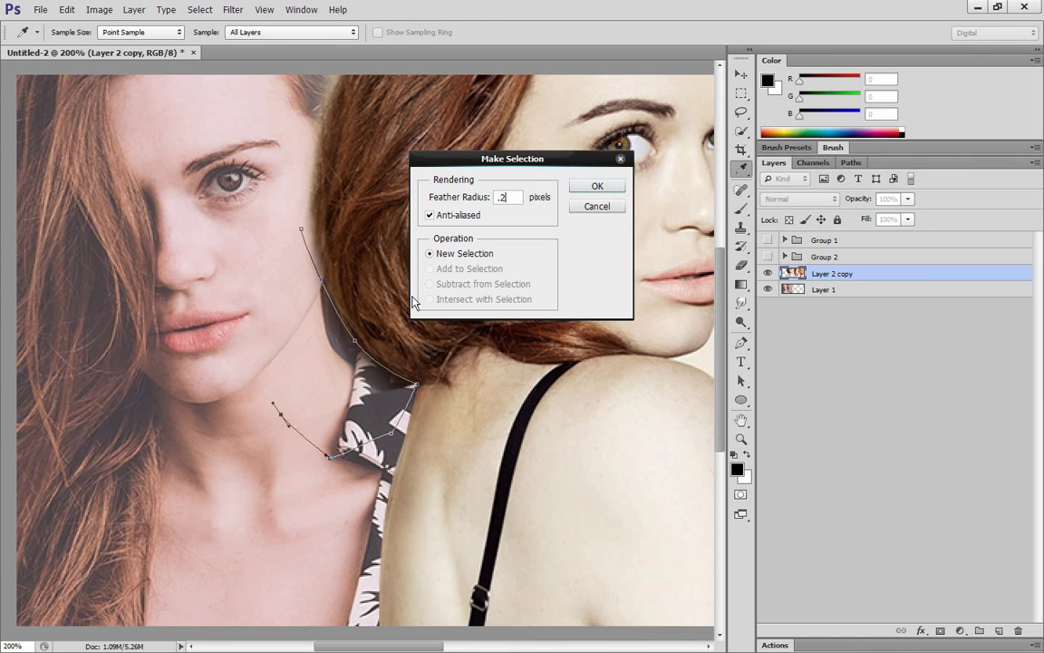
key(Return)
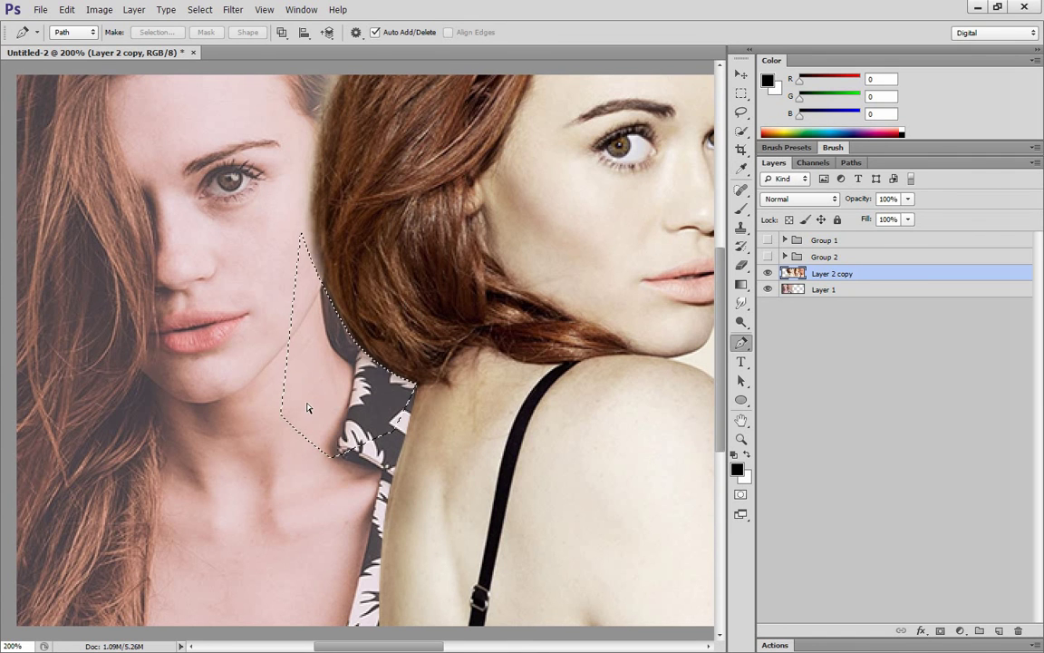
Widen the banner evenly on both sides with the Crop tool, and shift Layer 2 copy to fill the gap at the right edge
key(ctrl+minus)
key(m)
key(ctrl+minus)
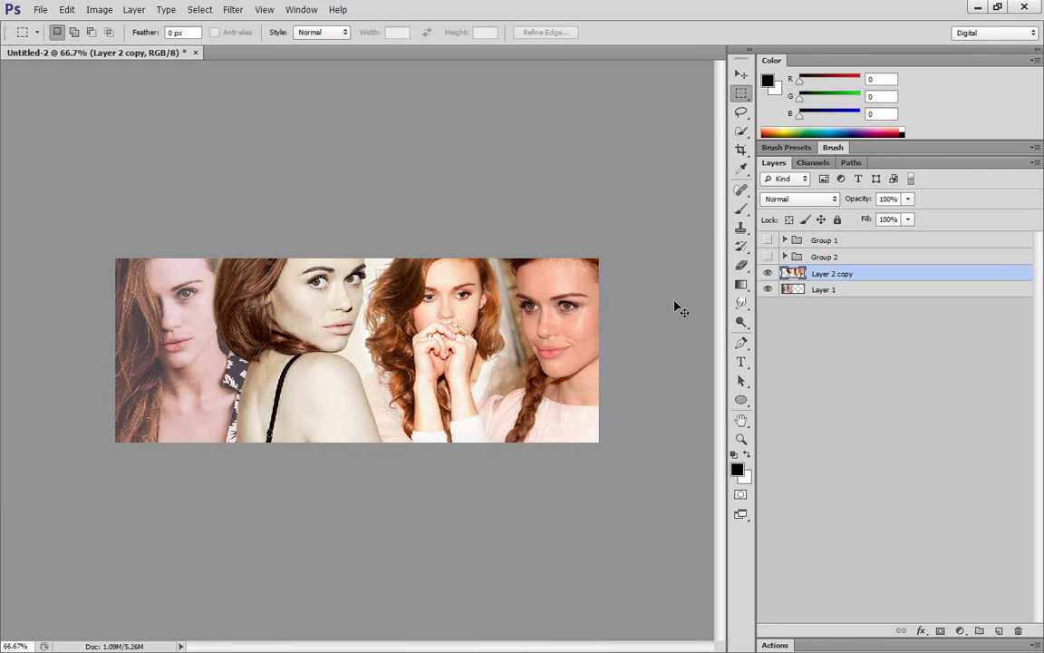
key(c)
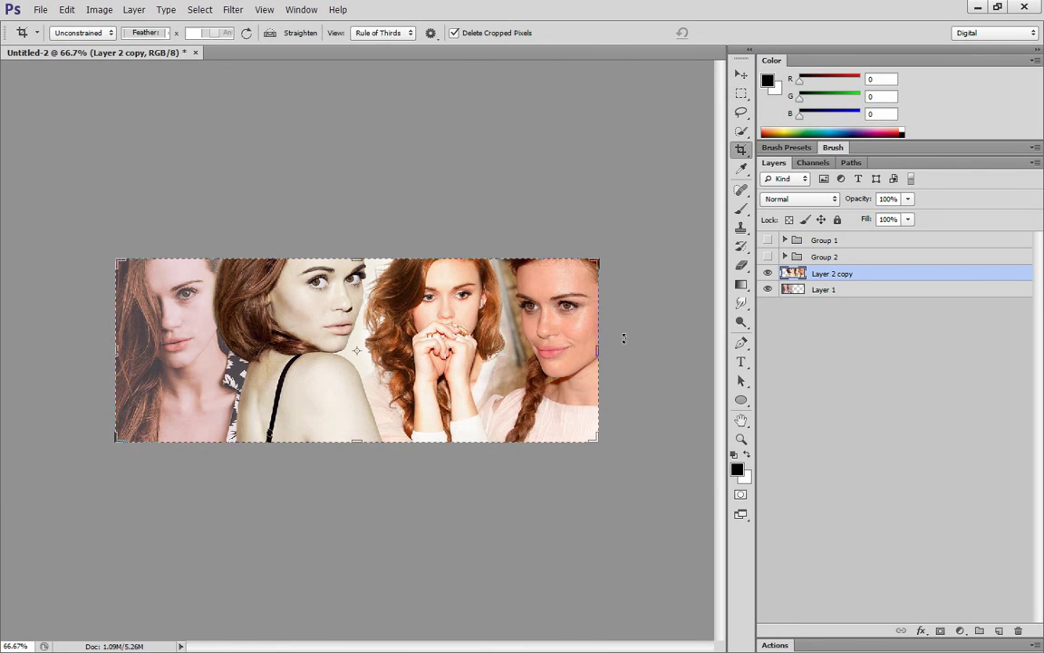
drag(598, 351, 622, 351)
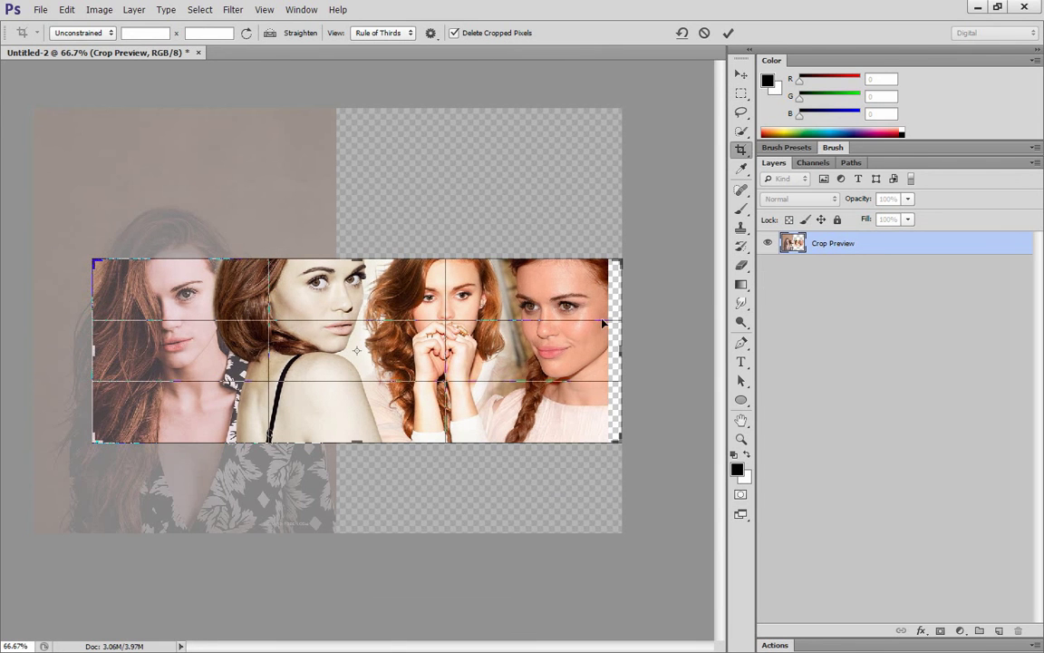
key(Return)
key(m)
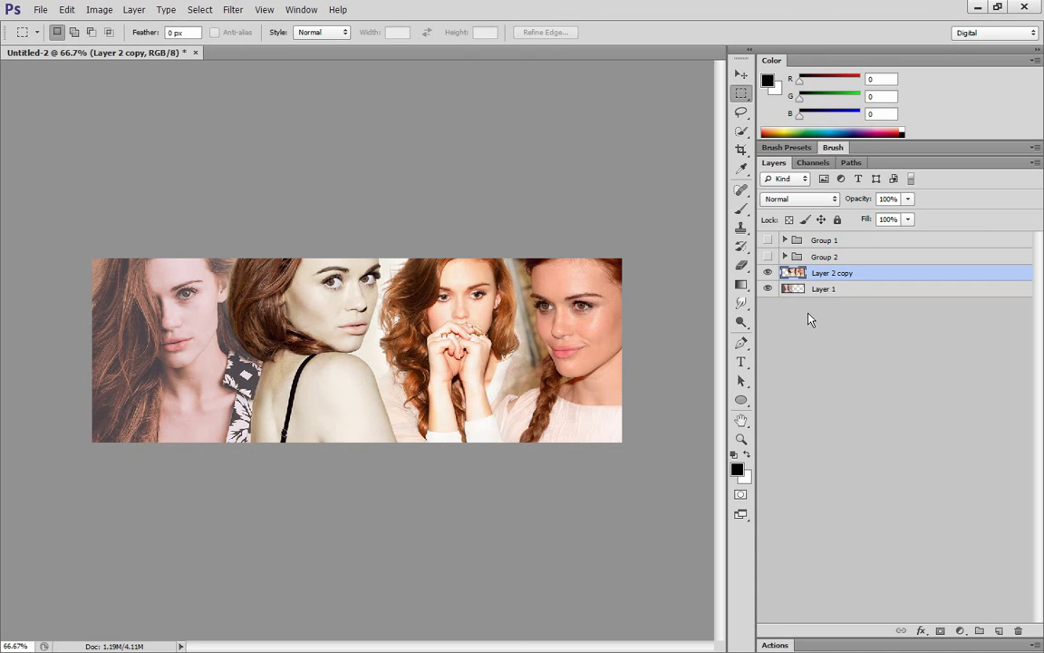
Add a new layer beneath Layer 1 and fill it with white using the Gradient tool
click(806, 289)
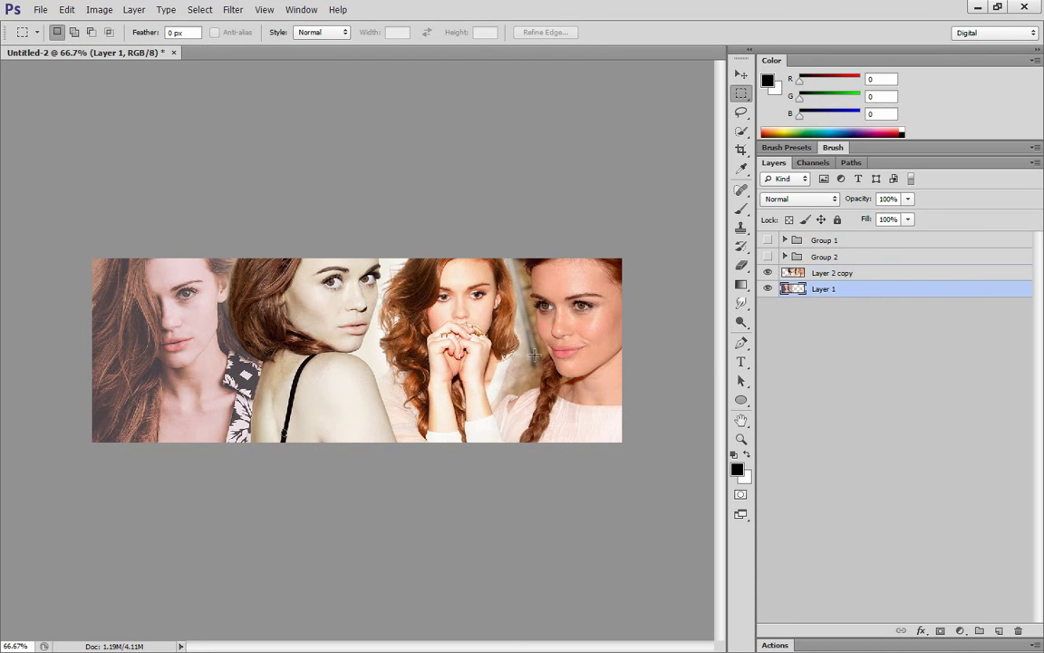
right_click(829, 291)
click(792, 367)
key(ctrl+shift+n)
key(Return)
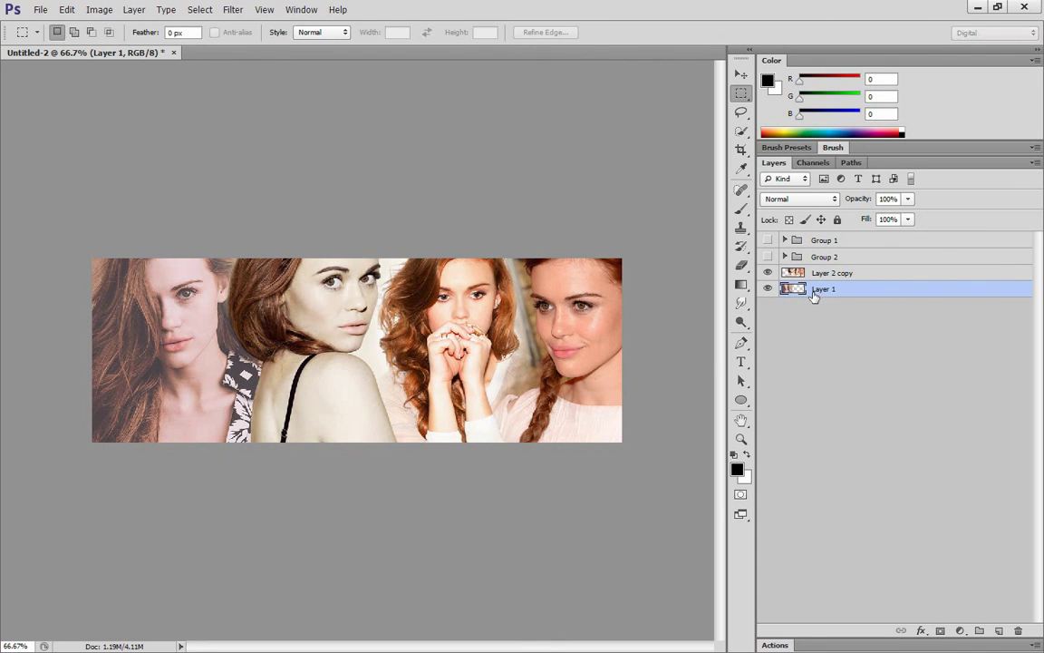
drag(823, 353, 821, 345)
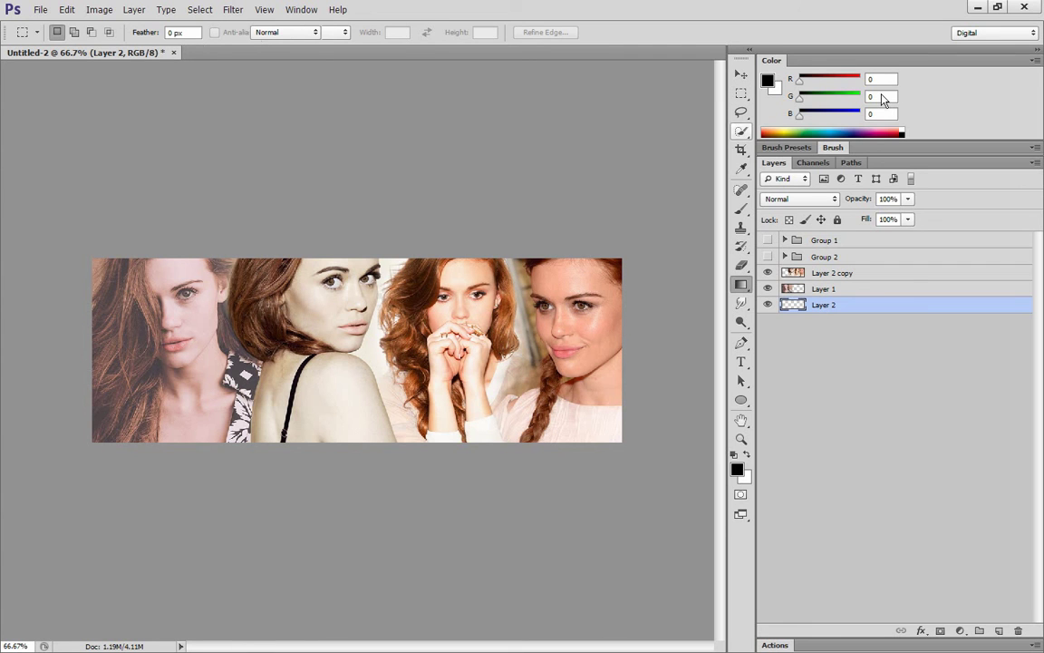
key(g)
key(x)
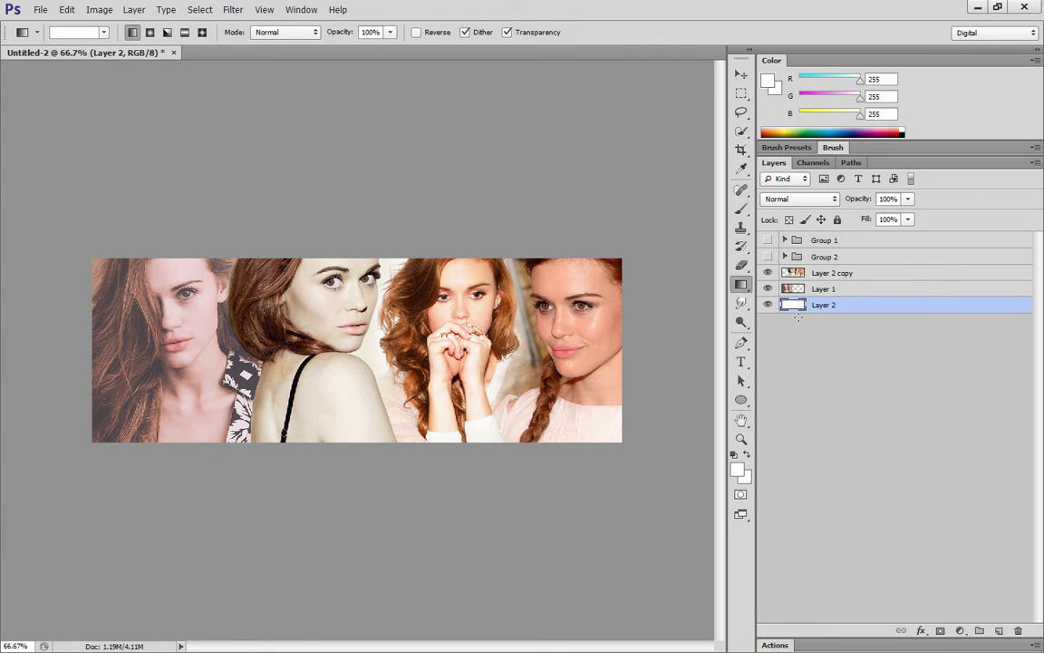
Merge the visible portrait layers and the white fill into a single layer below the two hidden groups
right_click(823, 305)
click(876, 523)
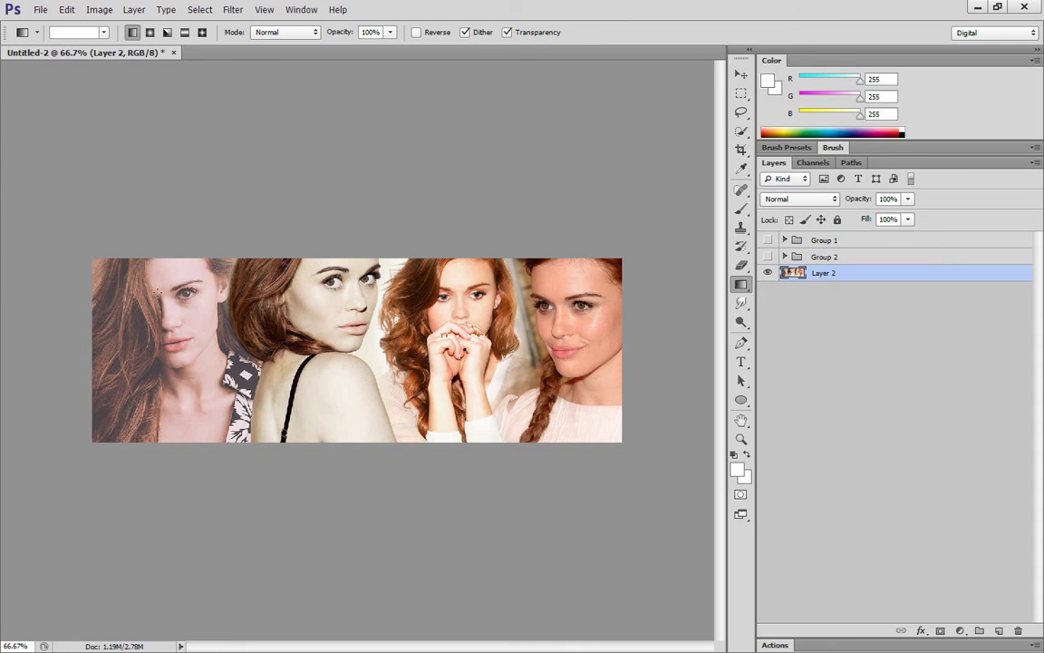
key(m)
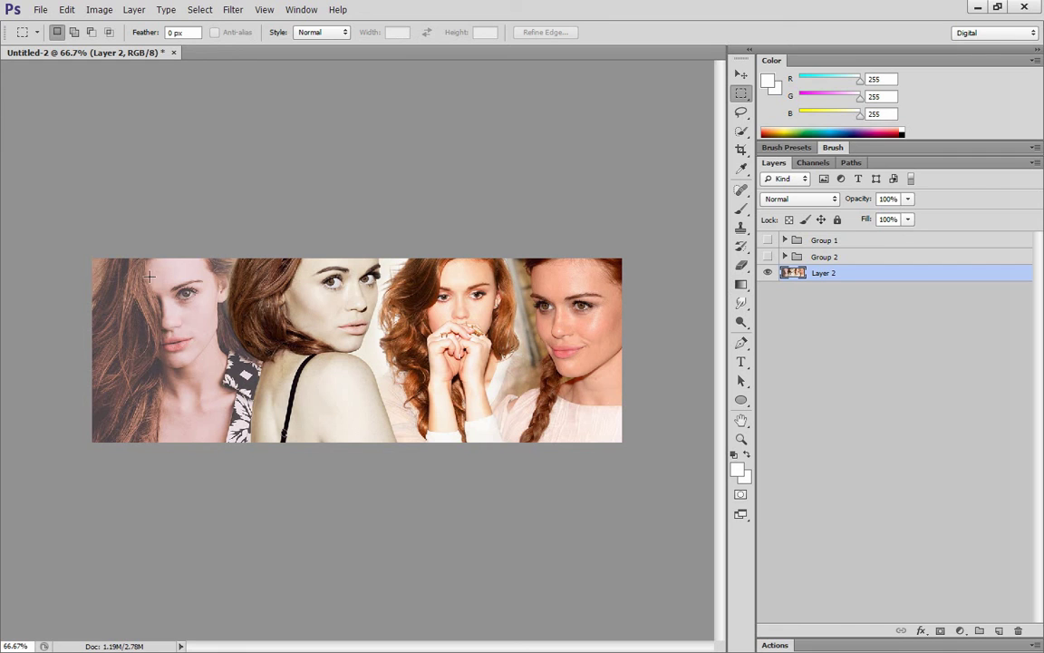
Show Group 2 to color the banner, and add a new empty layer between it and Layer 2
drag(335, 379, 327, 374)
click(279, 339)
drag(558, 285, 602, 360)
click(572, 309)
key(ctrl+shift+n)
key(Return)
key(b)
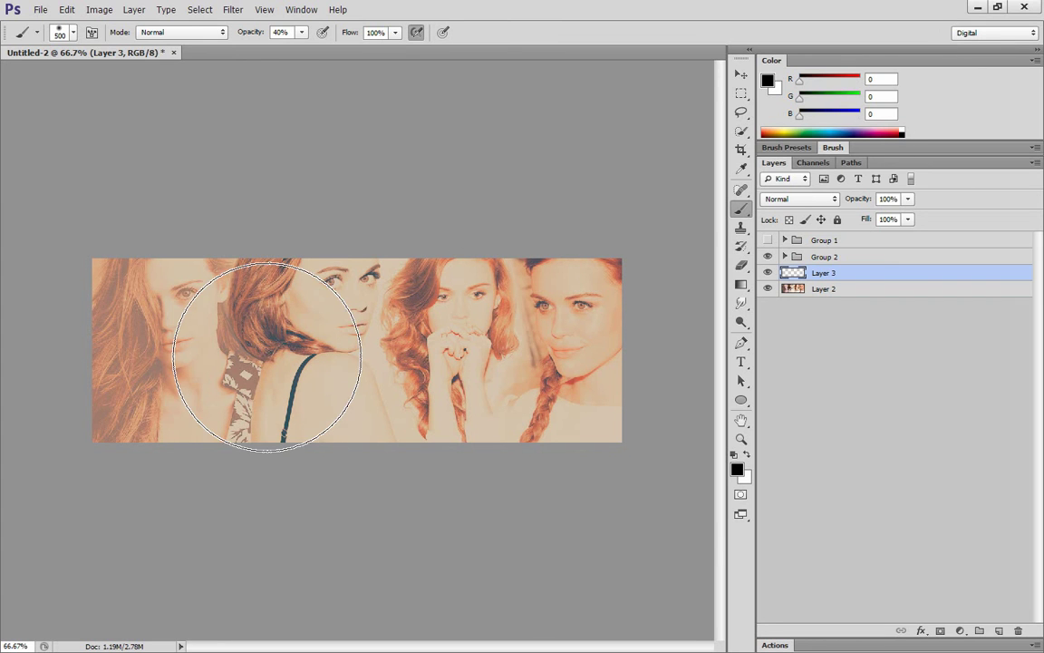
Paint over the first portrait on Layer 3 with a soft 400 px black brush at 40% opacity
right_click(295, 327)
click(408, 428)
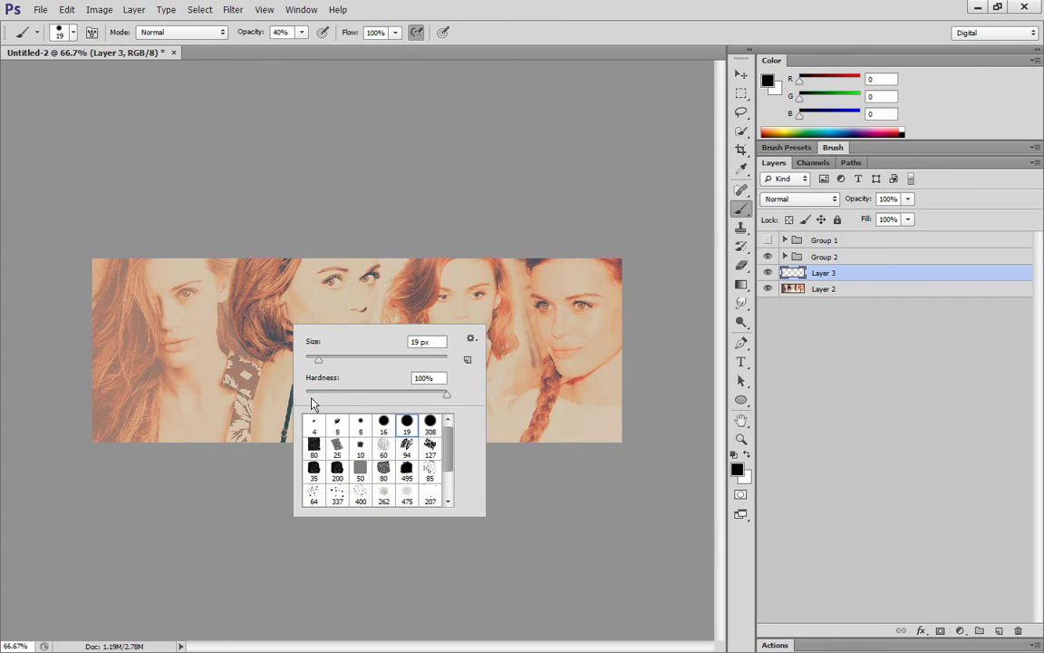
key(bracketright)
key(bracketright)
key(bracketright)
key(bracketright)
key(bracketright)
key(bracketright)
key(bracketright)
key(bracketright)
key(bracketright)
key(bracketright)
key(bracketright)
key(bracketright)
key(bracketright)
key(bracketright)
key(bracketright)
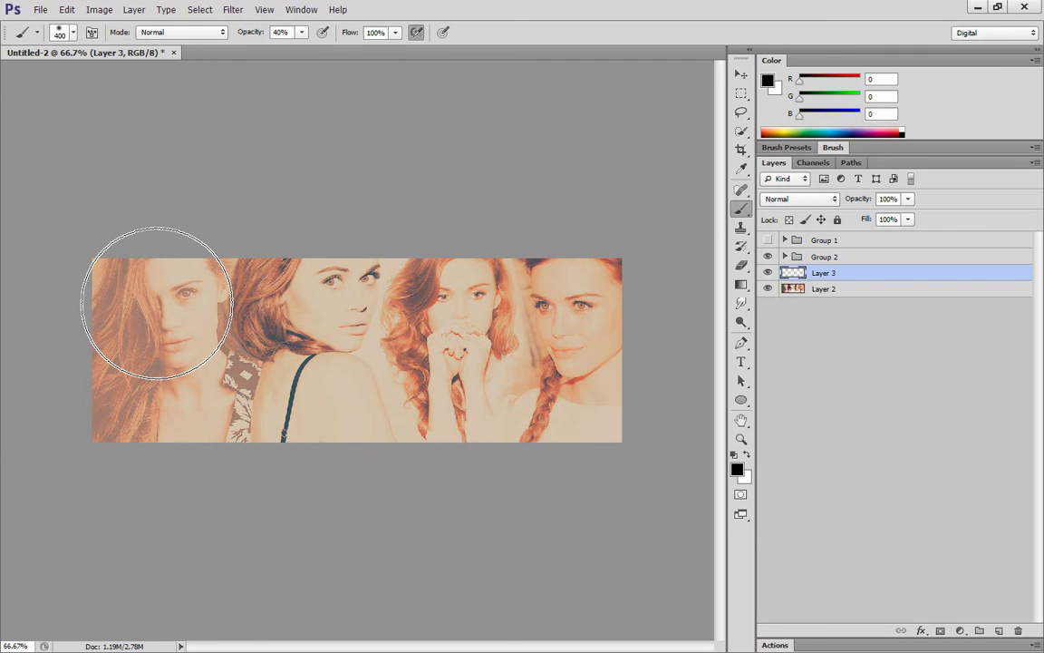
mouse_move(157, 302)
mouse_down()
mouse_move(151, 426)
mouse_move(193, 443)
mouse_move(160, 402)
mouse_up()
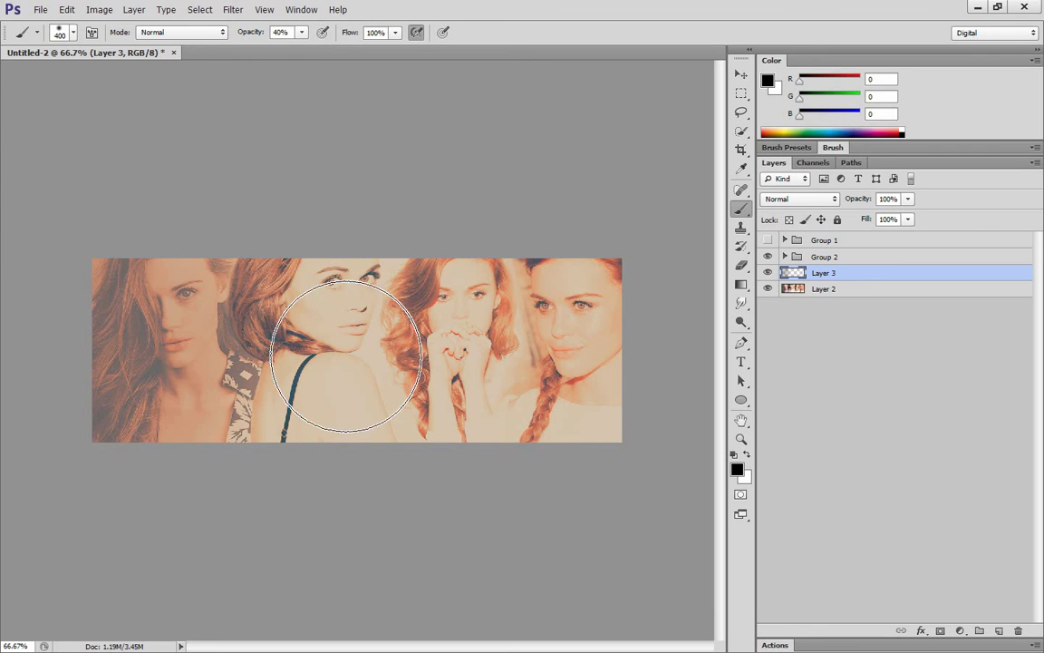
Set Layer 3's blend mode to Soft Light and its opacity to 56%
click(791, 198)
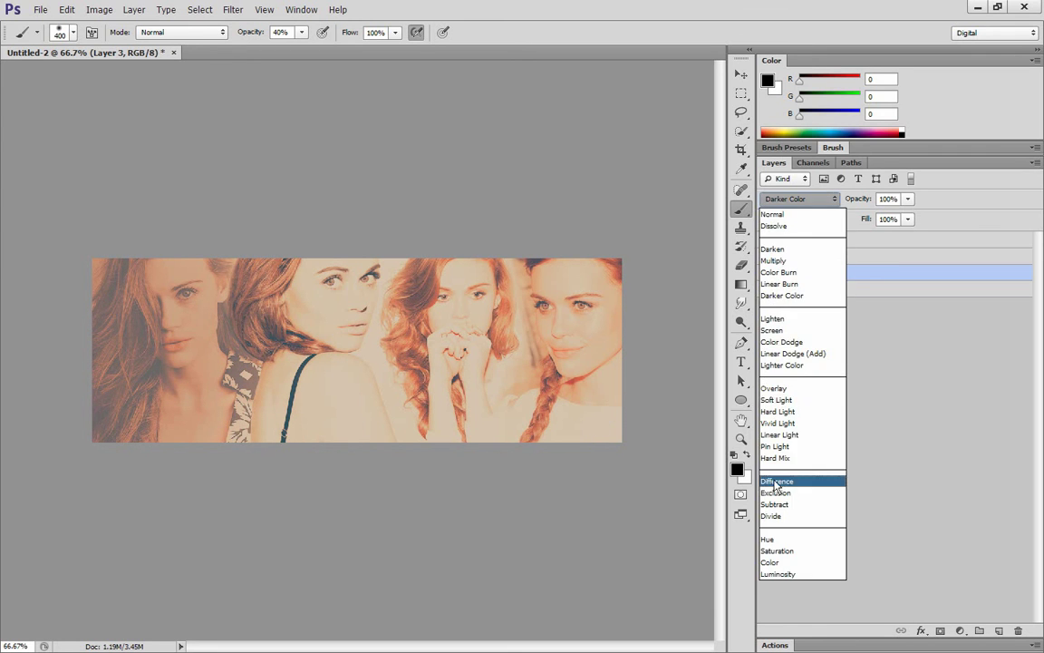
click(785, 400)
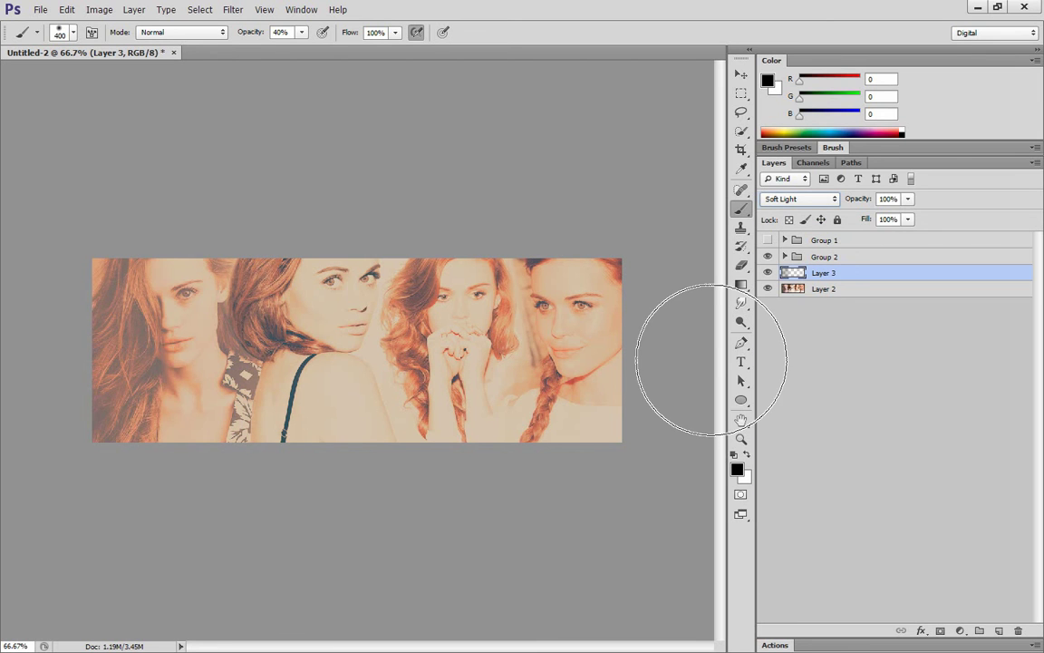
key(Down)
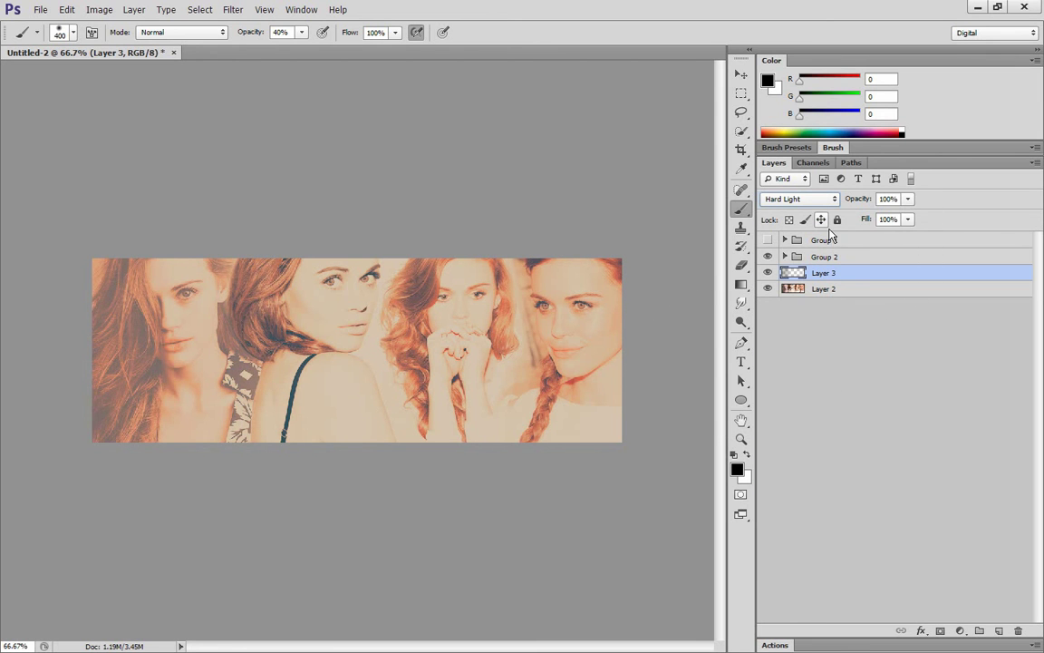
key(Up)
key(Up)
key(Down)
click(908, 200)
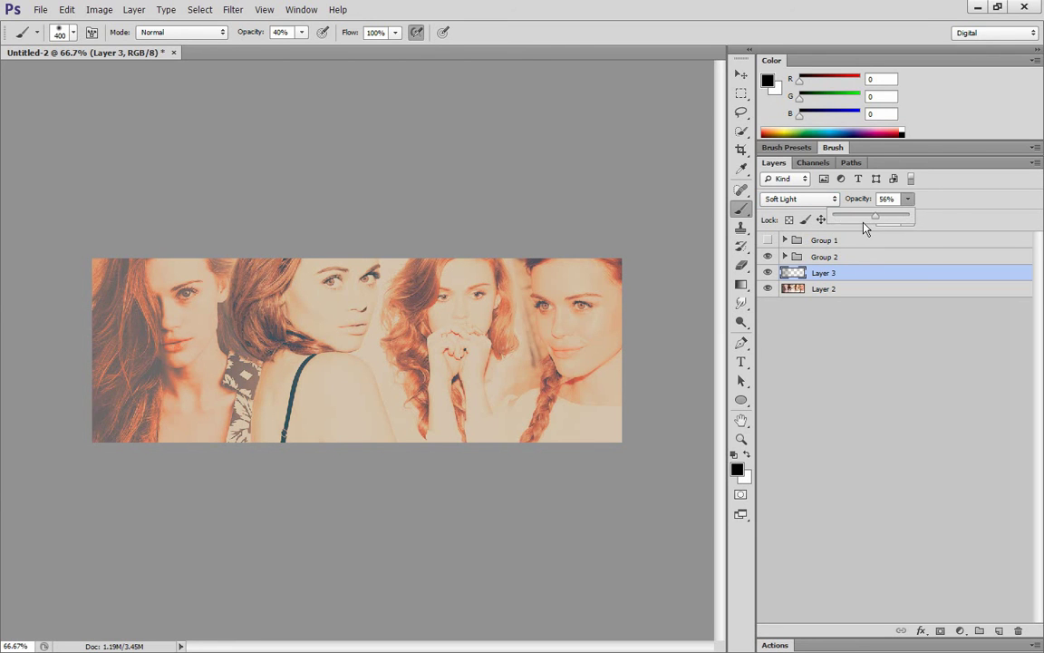
click(671, 222)
key(m)
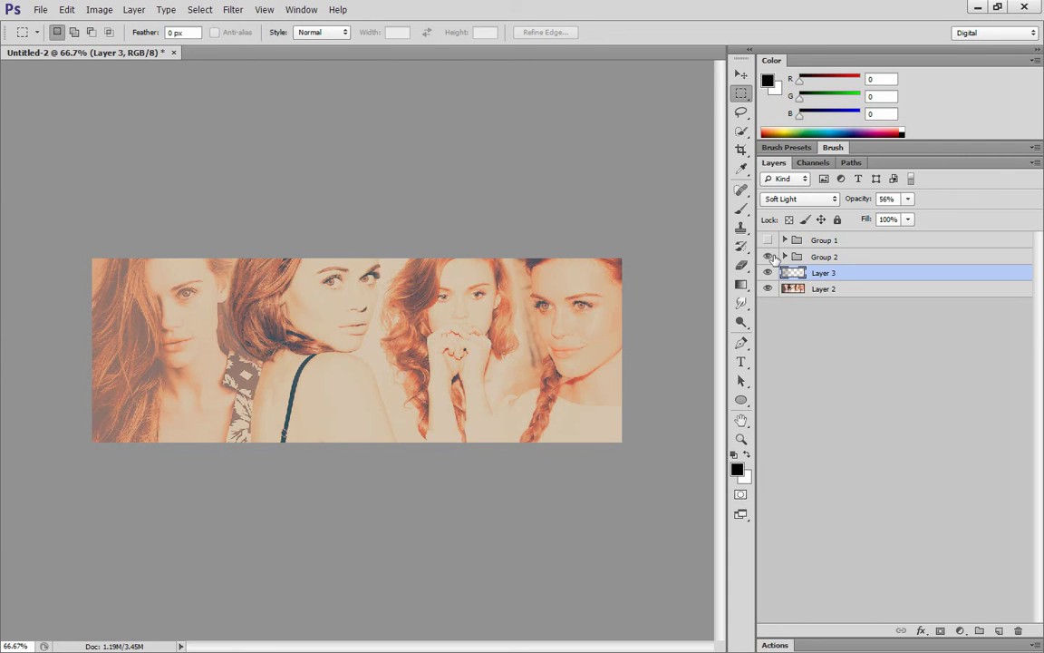
Toggle the visibility of Group 2 and Layer 3 to compare the banner with the plain merged photos
alt+click(768, 288)
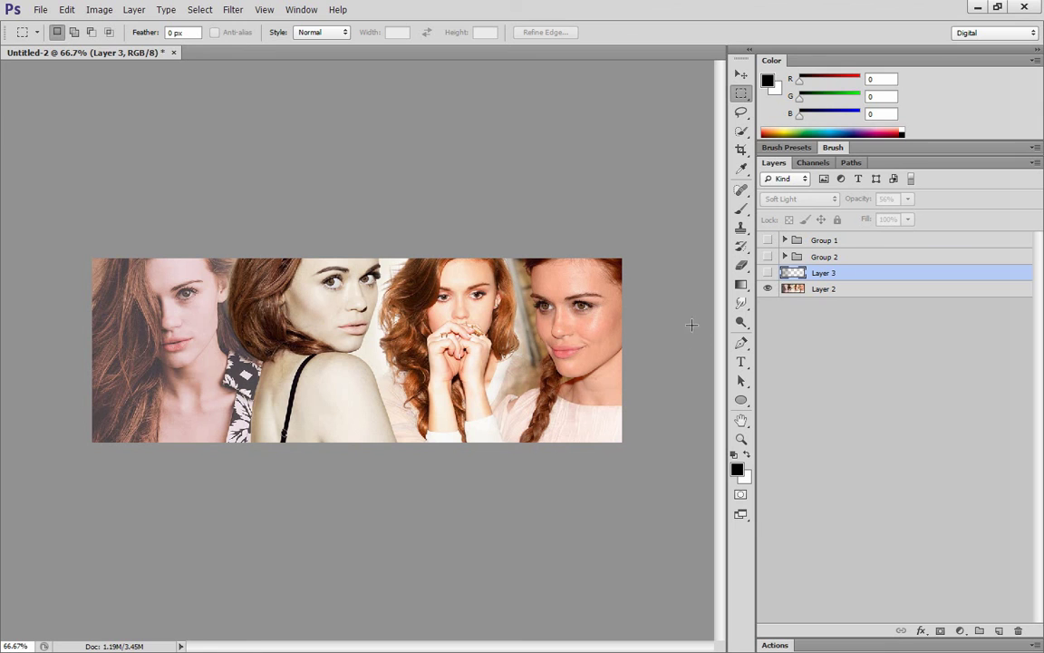
click(769, 273)
ctrl+click(787, 274)
key(Return)
ctrl+click(787, 274)
key(Return)
click(769, 273)
click(768, 273)
click(768, 256)
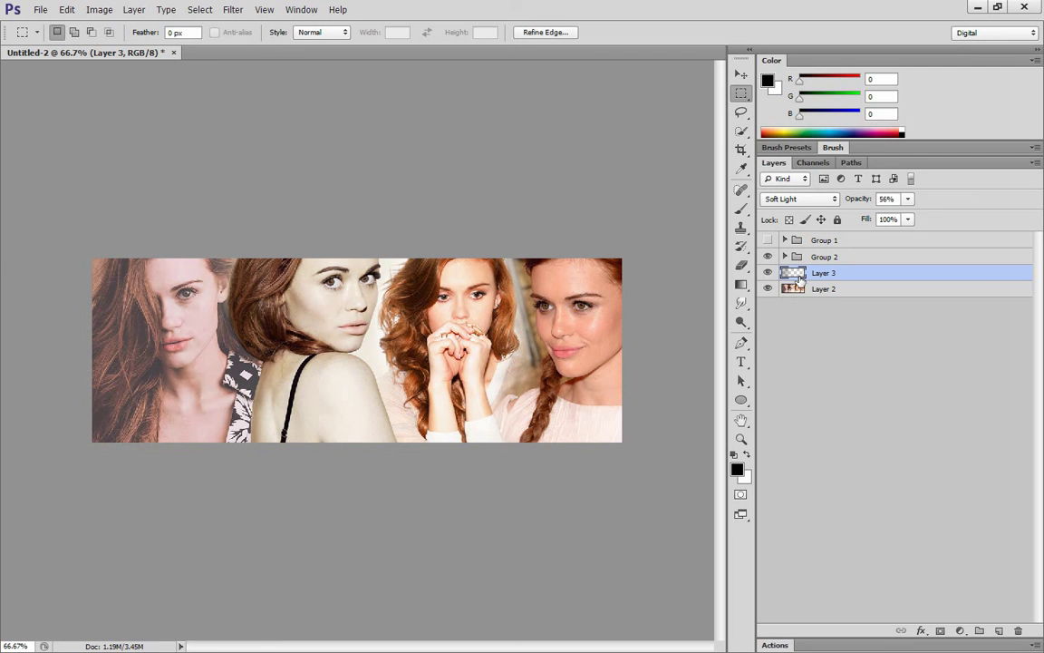
Duplicate Layer 2 directly above the original
click(823, 288)
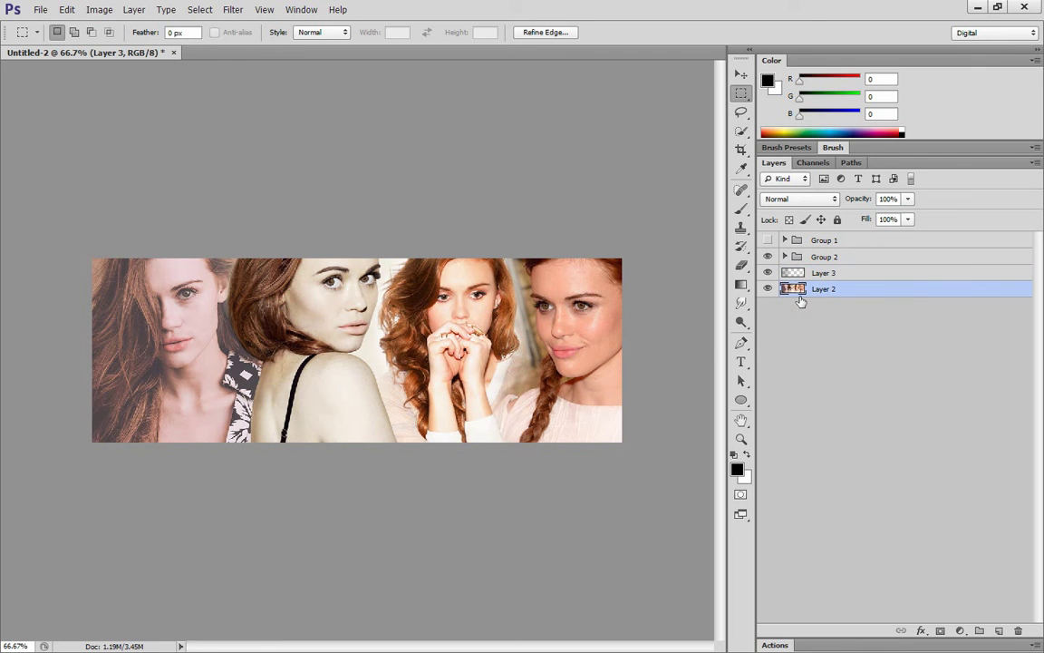
right_click(801, 295)
click(711, 340)
key(Return)
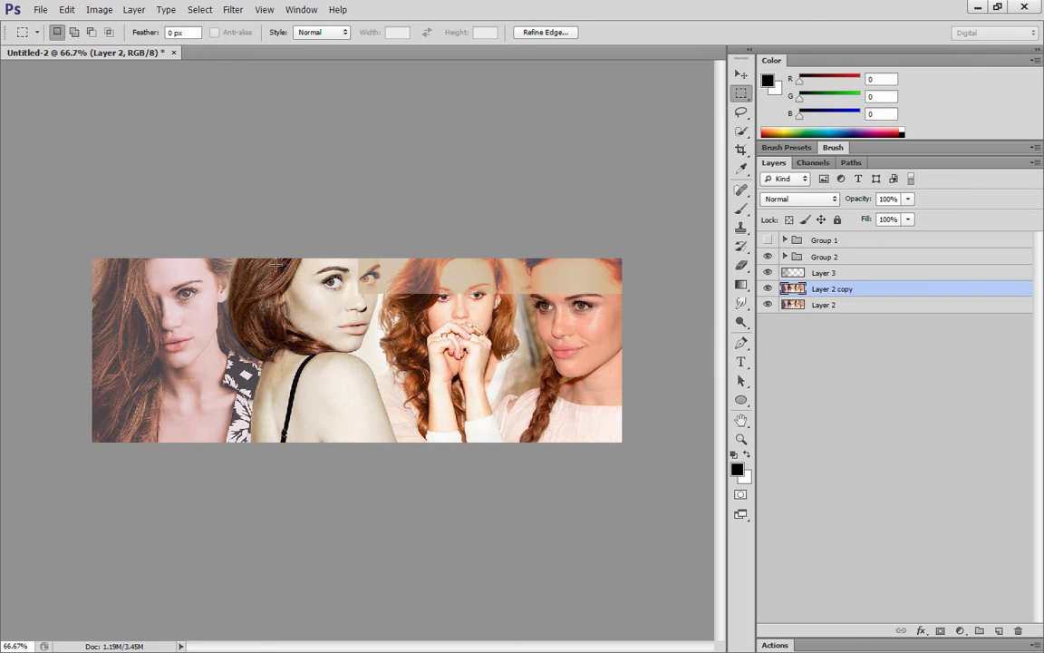
Select the area from the second portrait to the right edge with a 10 px feather, and delete it from Layer 2 copy
click(190, 34)
text(10)
key(Return)
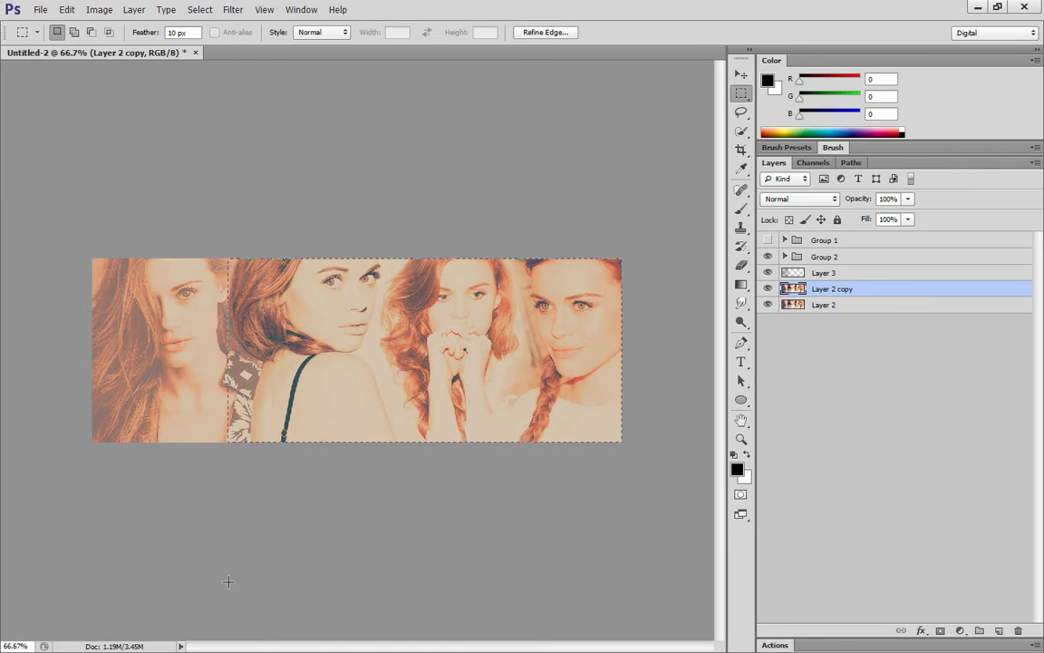
key(ctrl+a)
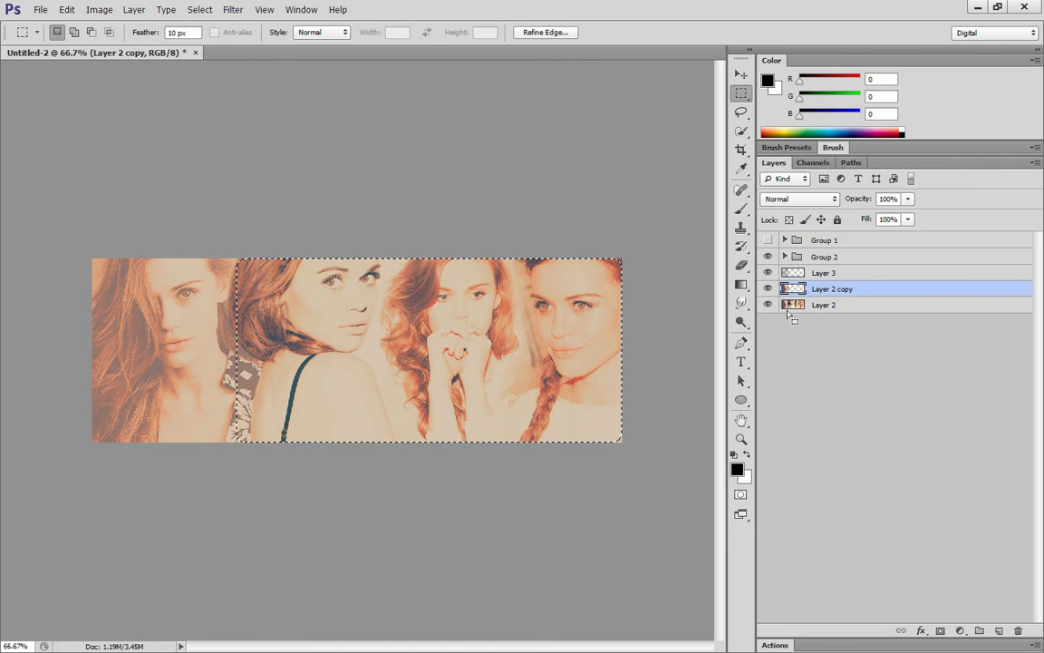
Set Layer 2 copy's blend mode to Soft Light and clear the selection
click(798, 199)
click(777, 400)
key(ctrl+d)
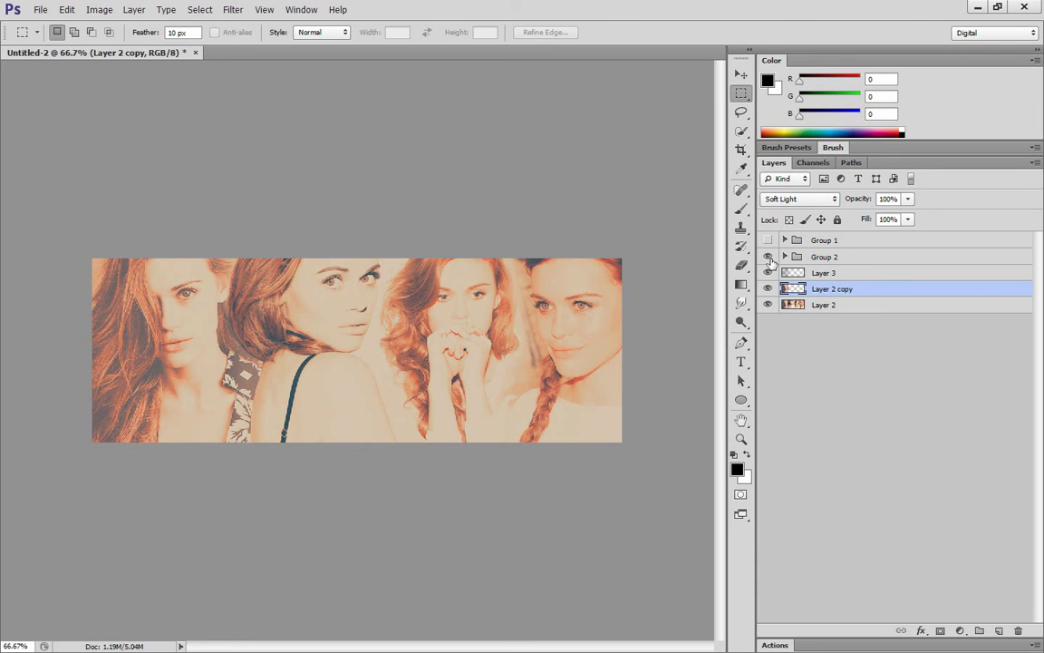
Preview Group 1 over the banner and delete that group
click(824, 258)
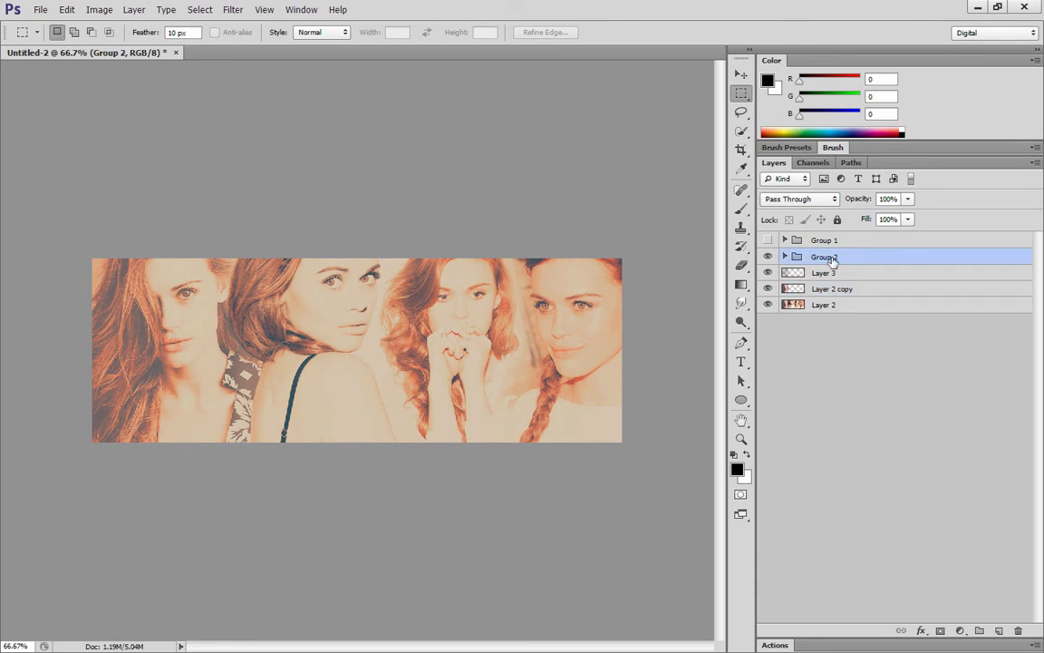
key(alt+shift+f)
click(877, 274)
click(881, 260)
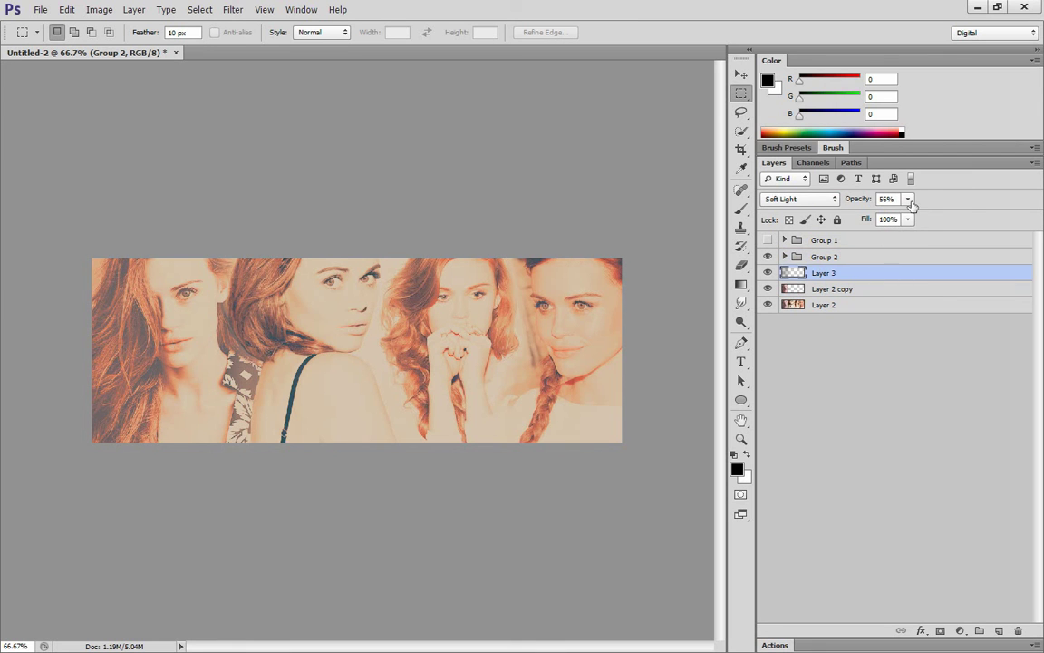
click(768, 239)
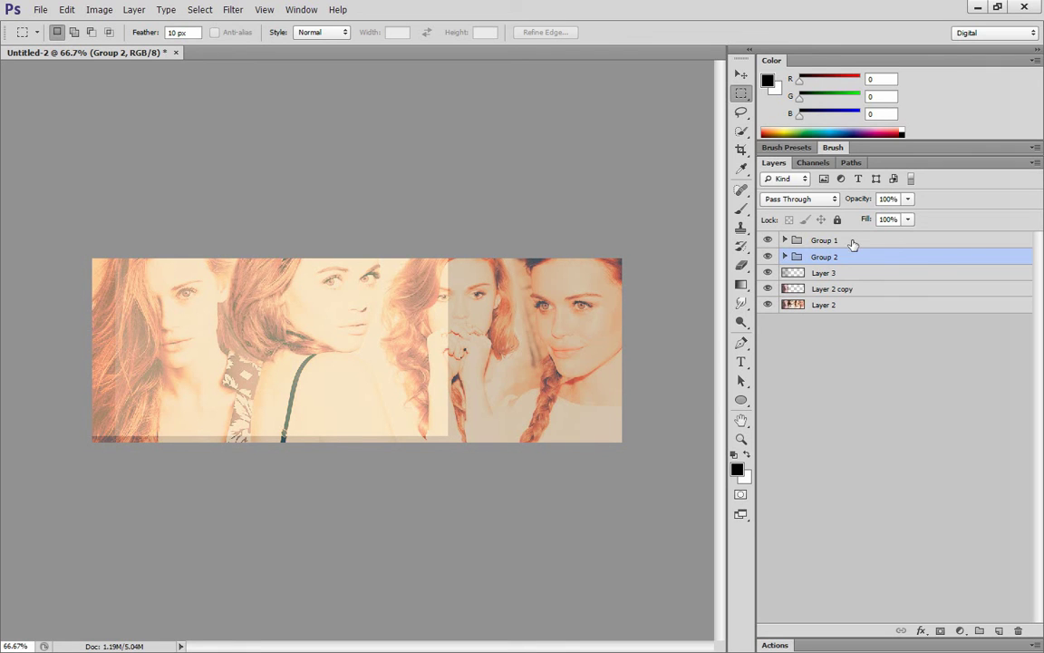
click(772, 240)
key(Delete)
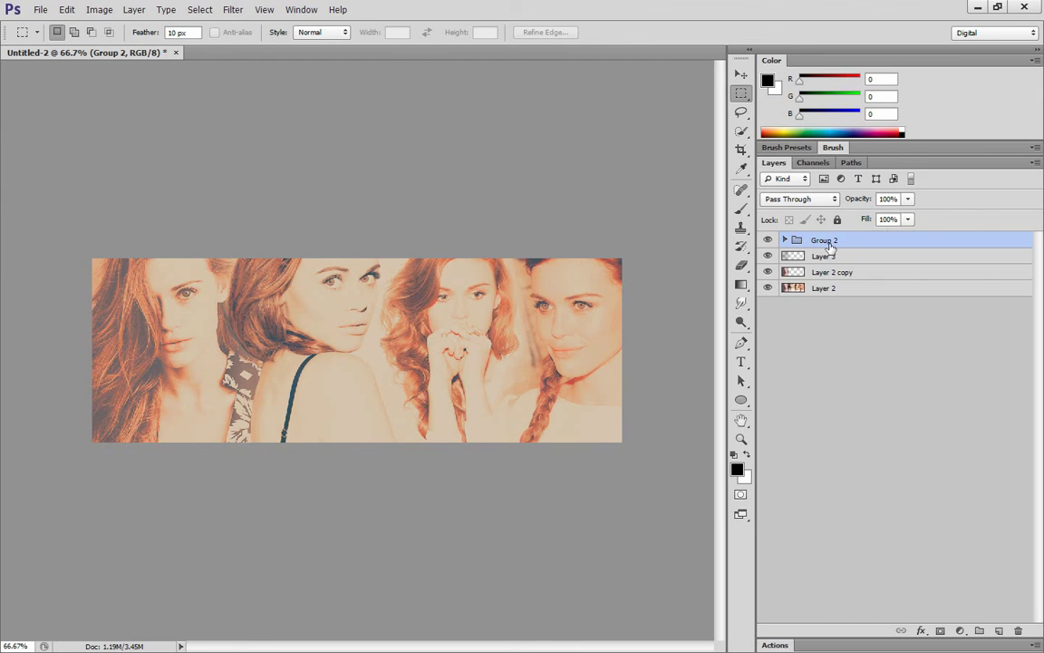
Fill a new top layer with beige sampled from the image (RGB 214, 198, 175) and set its opacity to 28%
key(ctrl+shift+n)
key(Return)
key(g)
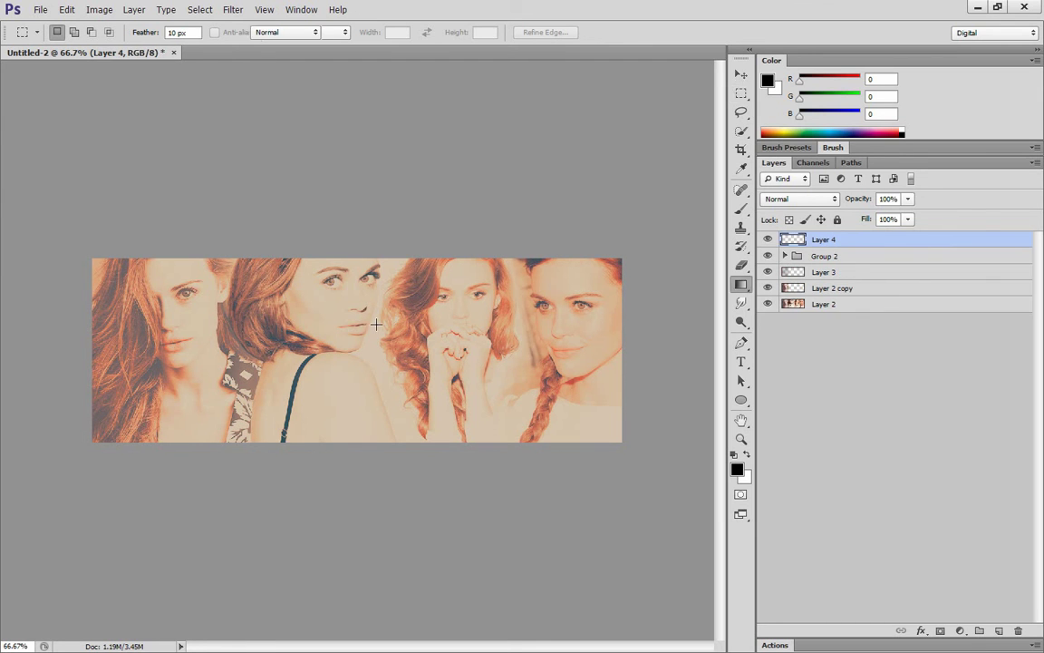
alt+click(382, 310)
drag(307, 318, 312, 329)
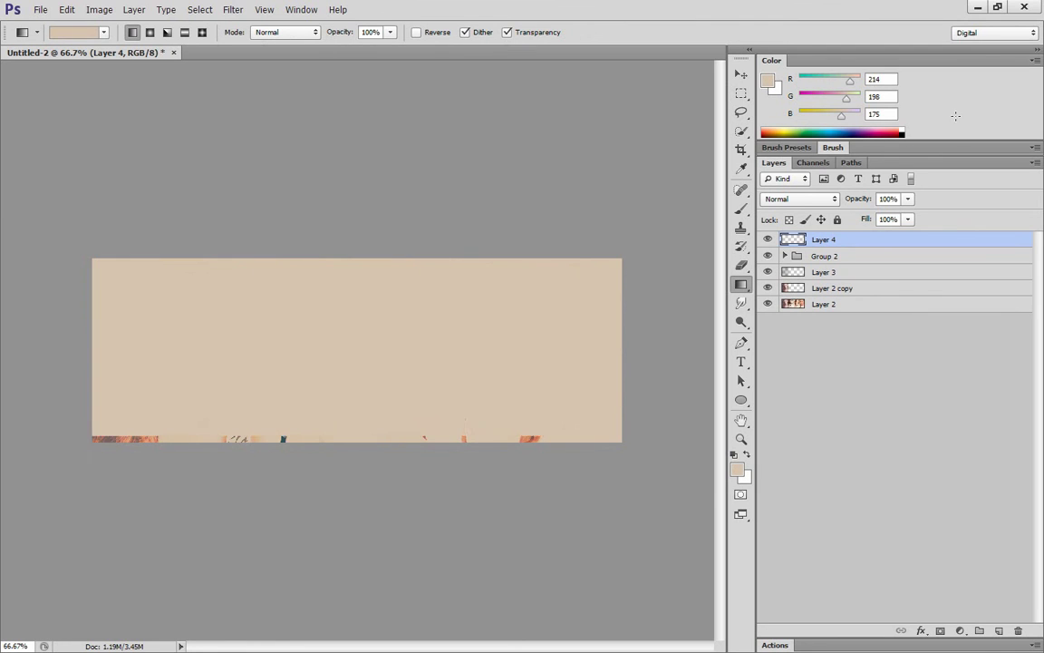
click(904, 219)
drag(892, 220, 857, 220)
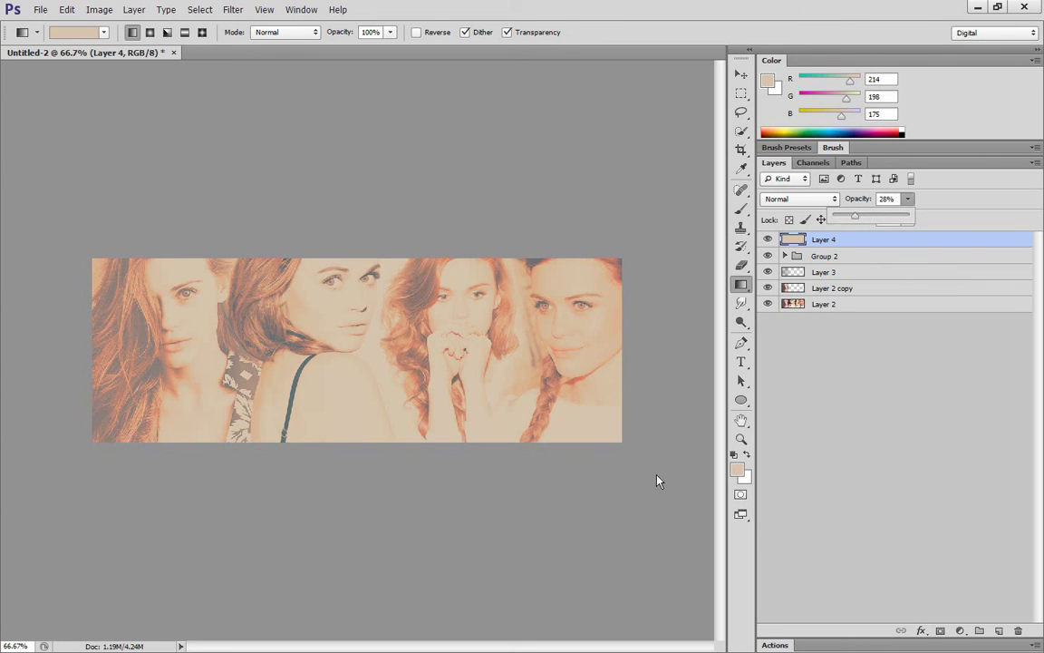
Flatten the image and duplicate the resulting Background layer
right_click(868, 290)
click(916, 540)
key(ctrl+j)
key(Return)
key(m)
Apply the Sharpen filter to Background copy and check the banner at 100%
click(234, 10)
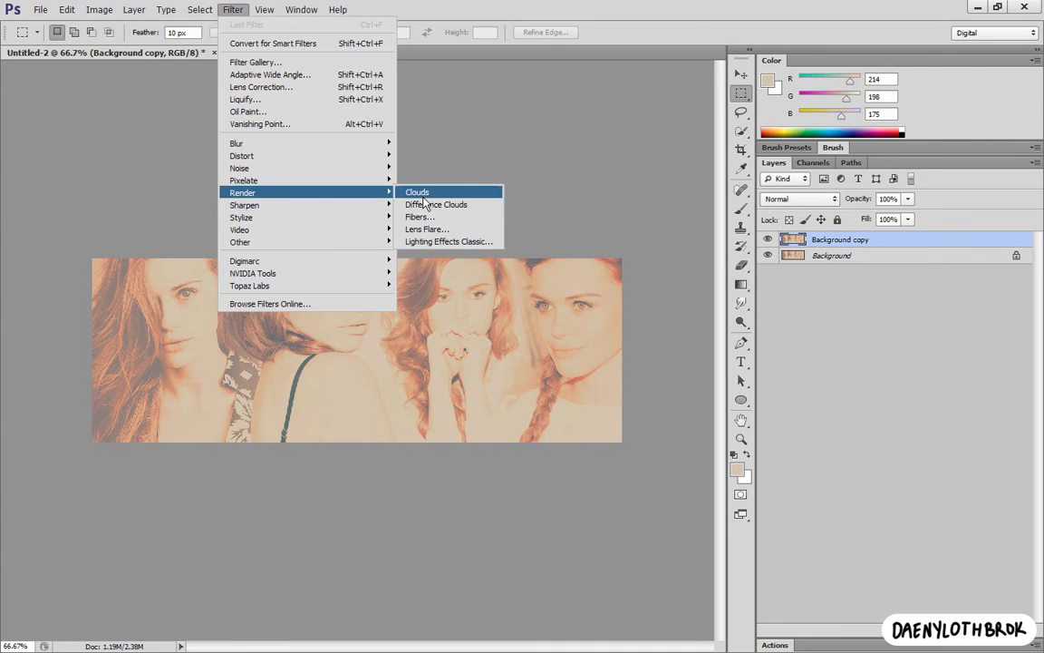
mouse_move(323, 206)
click(420, 206)
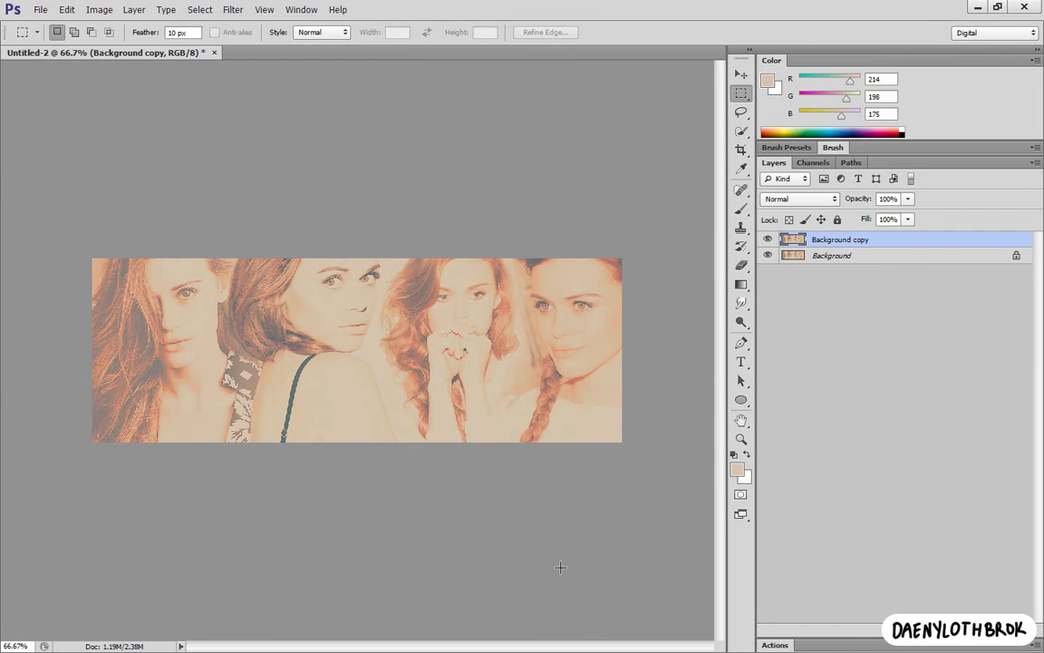
key(ctrl+plus)
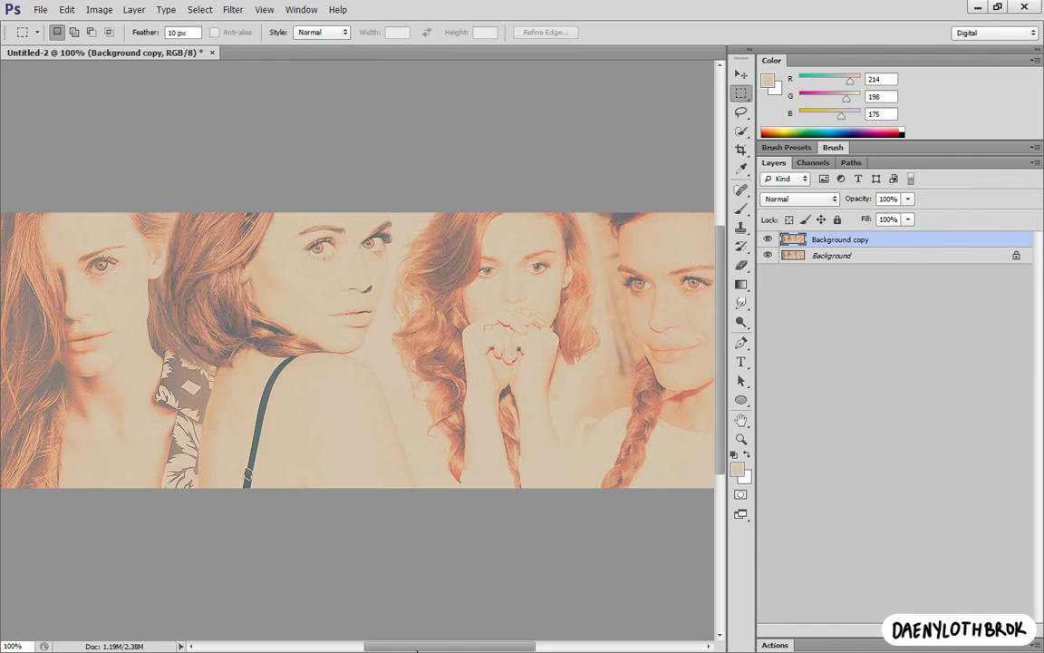